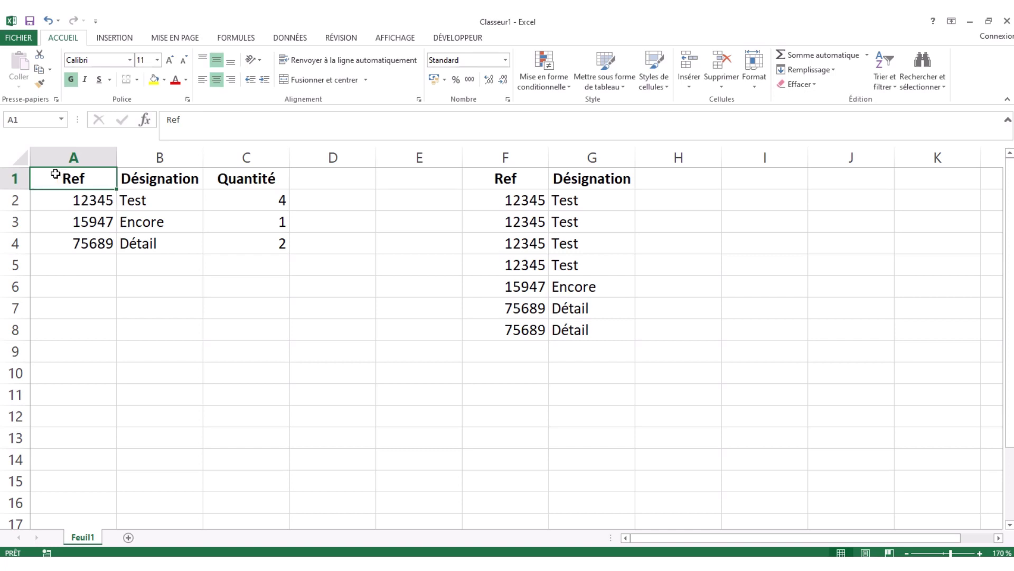
Step: Walk through the source table, showing each reference's result rows repeated by its quantity
{"action": "mouse_move", "coordinate": [55, 174]}
{"action": "left_mouse_down"}
{"action": "mouse_move", "coordinate": [220, 265]}
{"action": "mouse_move", "coordinate": [243, 244]}
{"action": "left_mouse_up"}
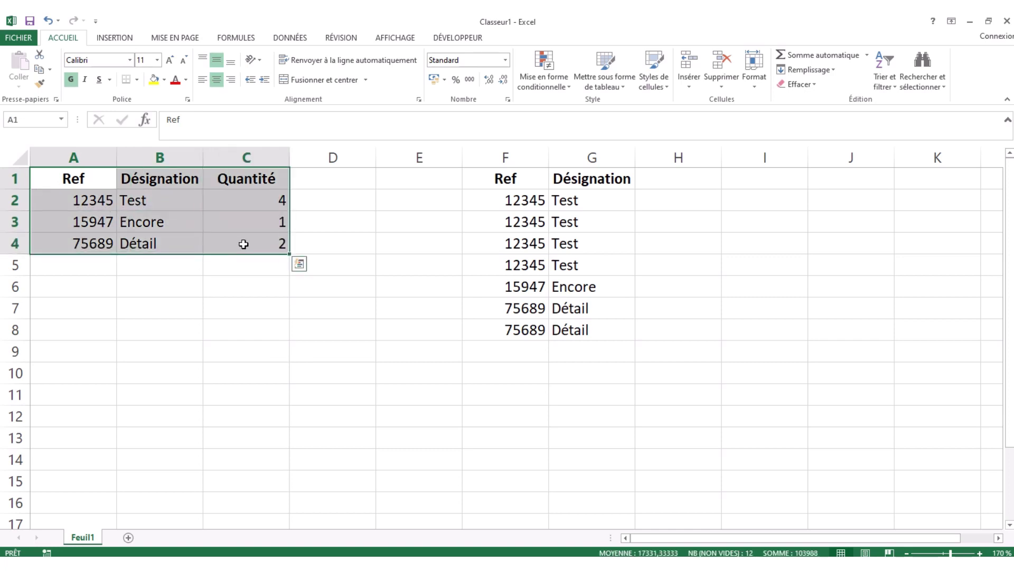
{"action": "left_click", "coordinate": [225, 204]}
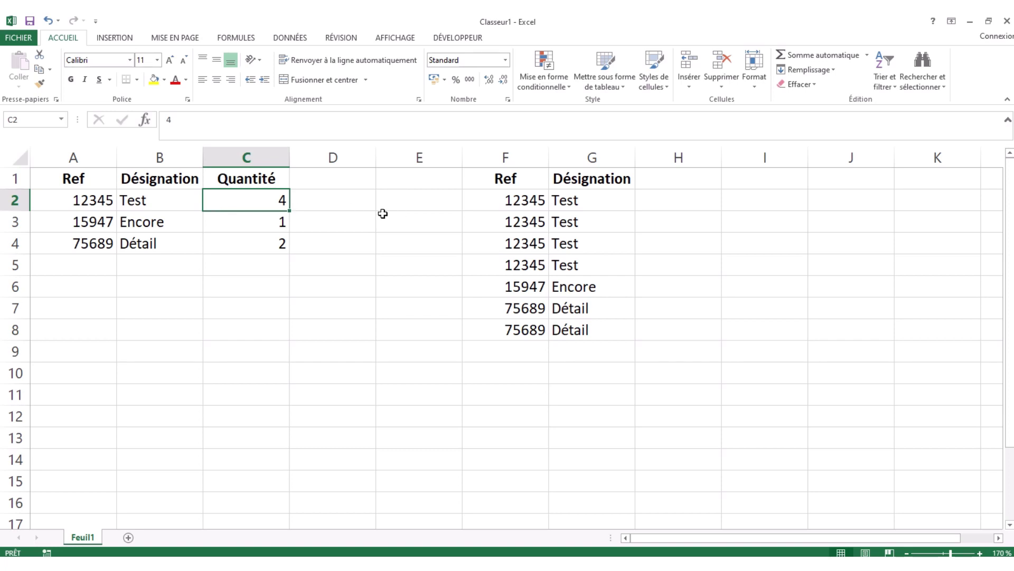
{"action": "left_click_drag", "start_coordinate": [86, 191], "coordinate": [226, 197]}
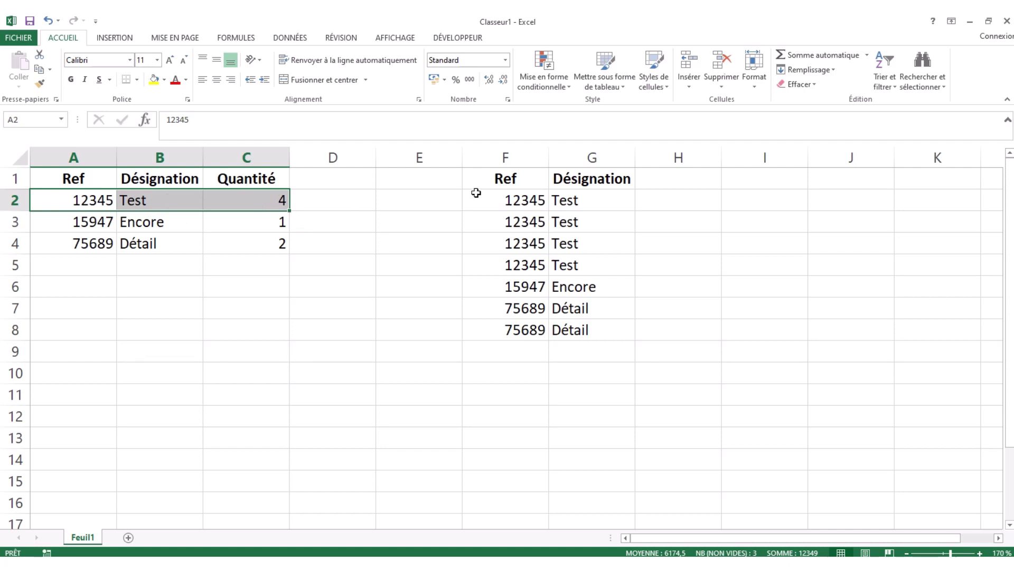
{"action": "left_click_drag", "start_coordinate": [484, 197], "coordinate": [605, 267]}
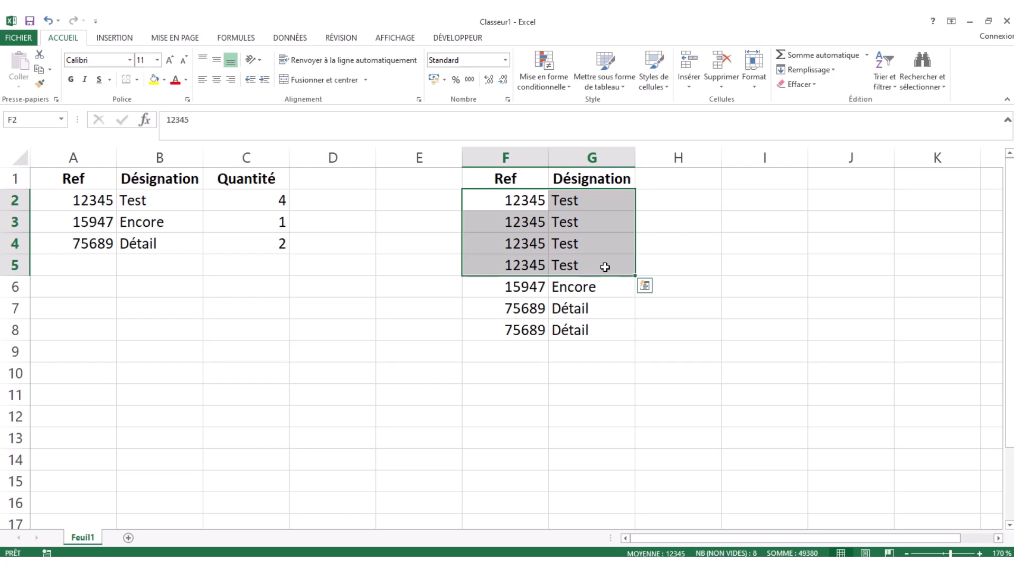
{"action": "mouse_move", "coordinate": [79, 220]}
{"action": "left_mouse_down"}
{"action": "mouse_move", "coordinate": [253, 237]}
{"action": "mouse_move", "coordinate": [258, 226]}
{"action": "left_mouse_up"}
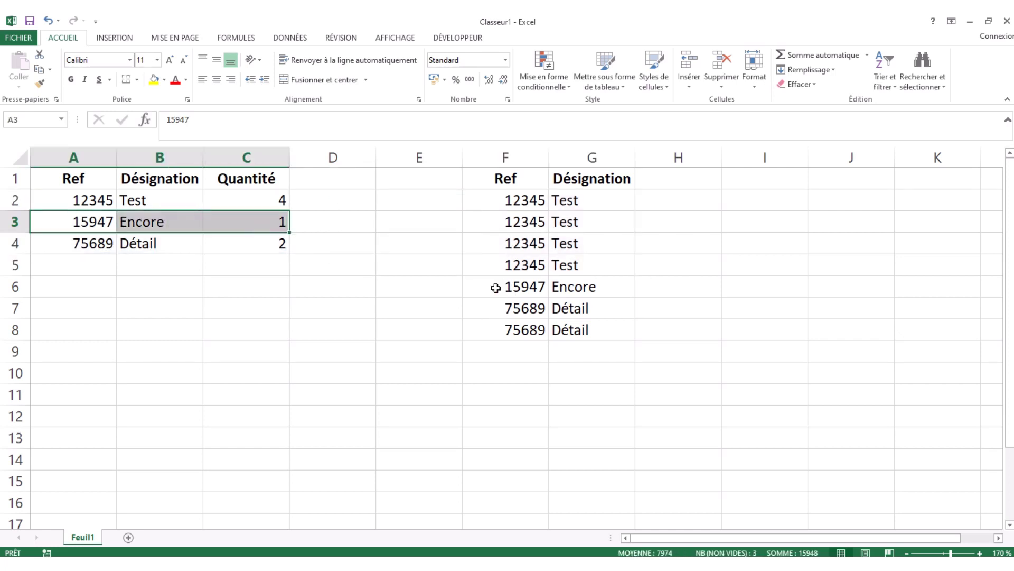
{"action": "left_click_drag", "start_coordinate": [496, 288], "coordinate": [577, 295]}
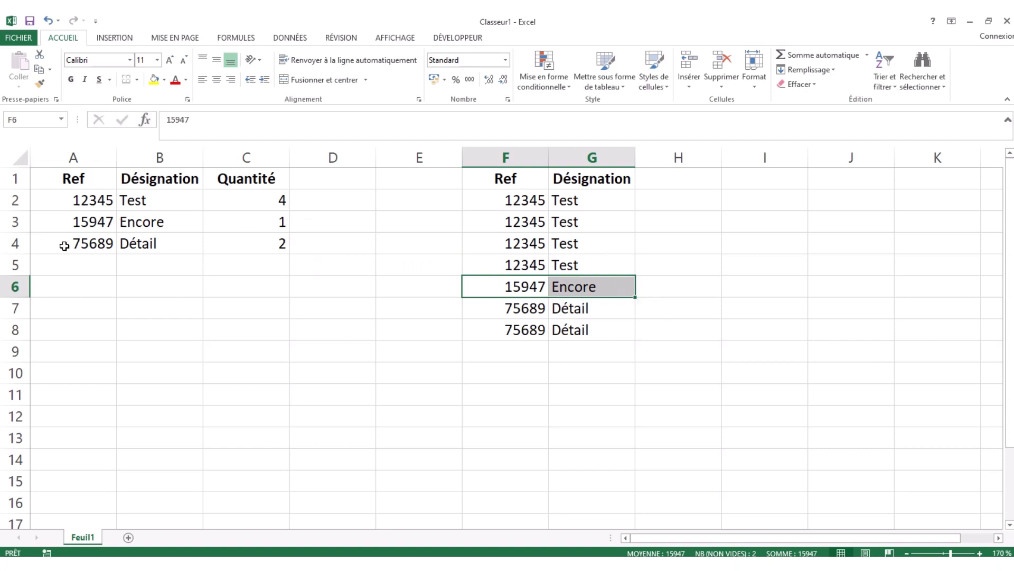
{"action": "mouse_move", "coordinate": [65, 245]}
{"action": "left_mouse_down"}
{"action": "mouse_move", "coordinate": [167, 263]}
{"action": "mouse_move", "coordinate": [265, 248]}
{"action": "left_mouse_up"}
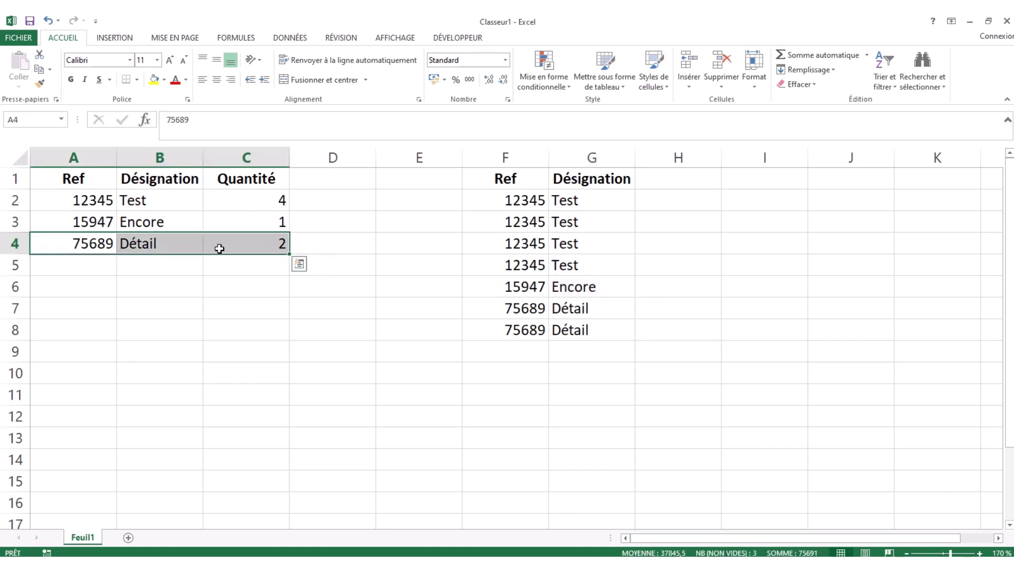
{"action": "left_click_drag", "start_coordinate": [514, 304], "coordinate": [602, 332]}
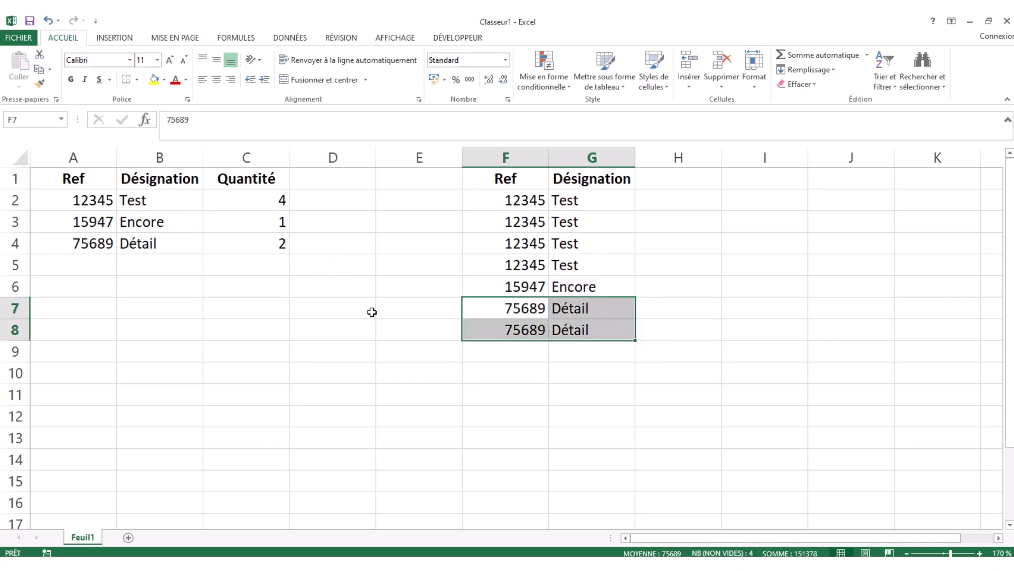
{"action": "left_click", "coordinate": [105, 279]}
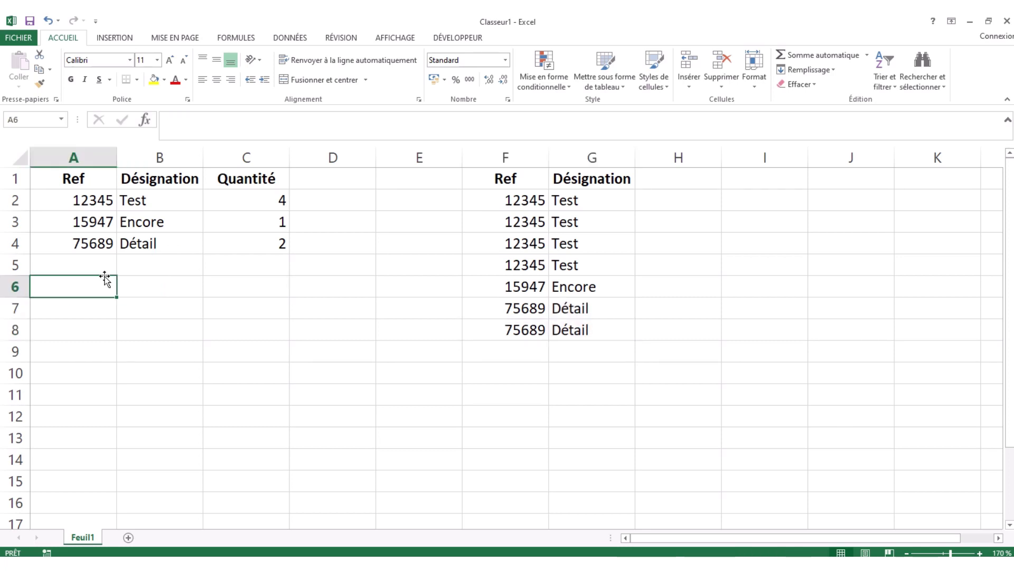
Step: Move the Ref/Désignation result columns F:G onto a new sheet Feuil2
{"action": "left_click_drag", "start_coordinate": [72, 157], "coordinate": [240, 158]}
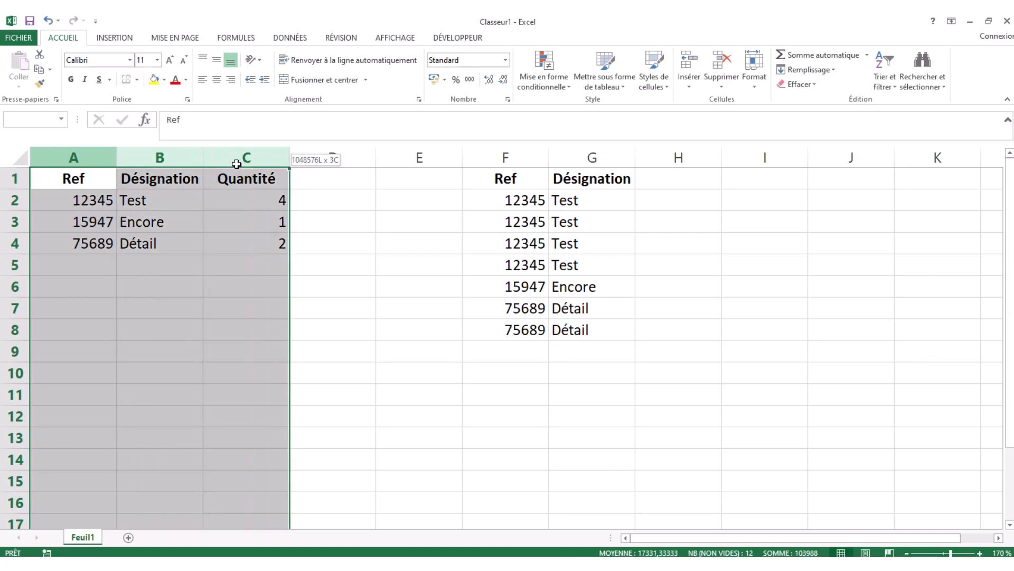
{"action": "left_click_drag", "start_coordinate": [506, 157], "coordinate": [592, 157]}
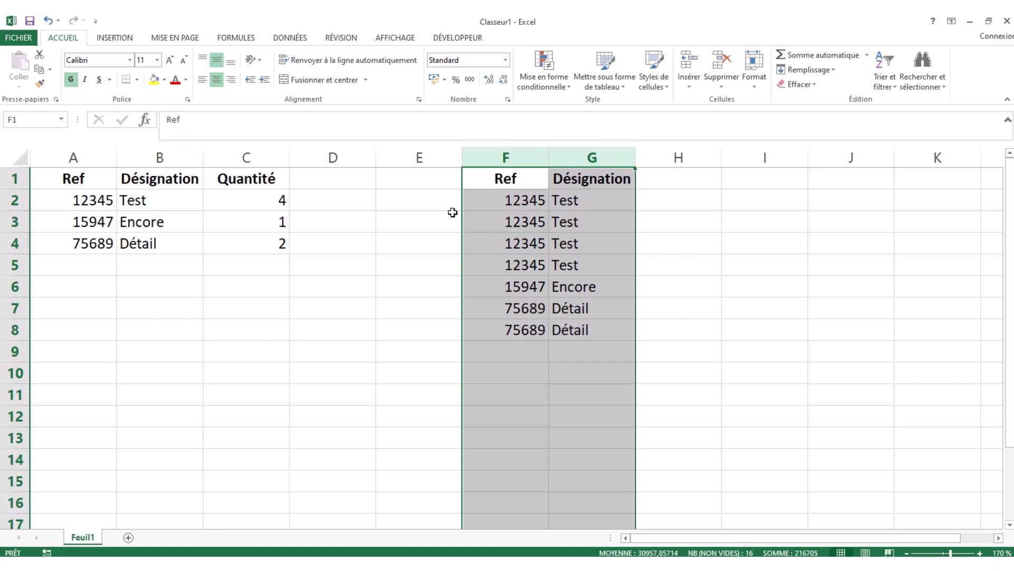
{"action": "key", "text": "ctrl+c"}
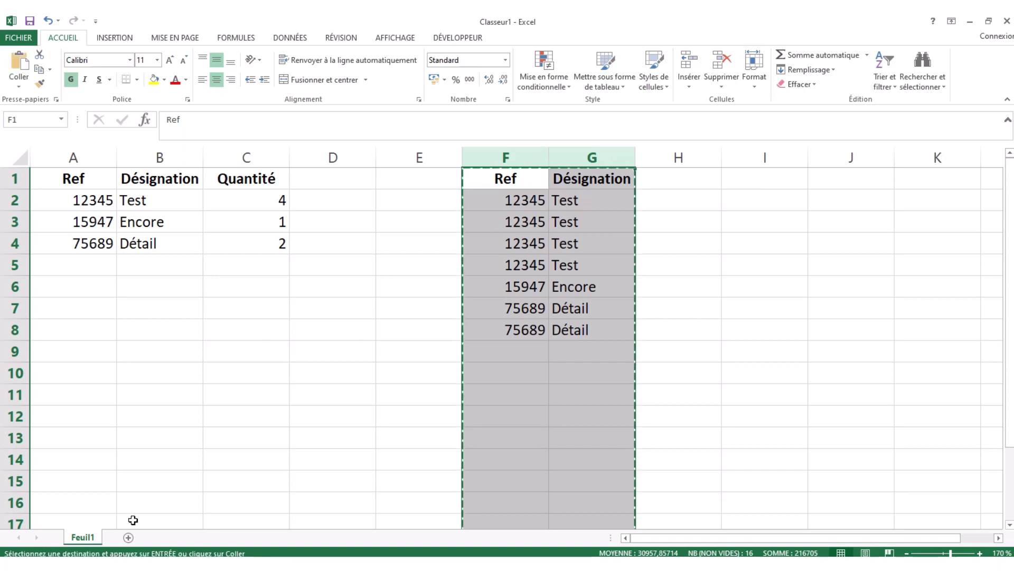
{"action": "left_click", "coordinate": [128, 538]}
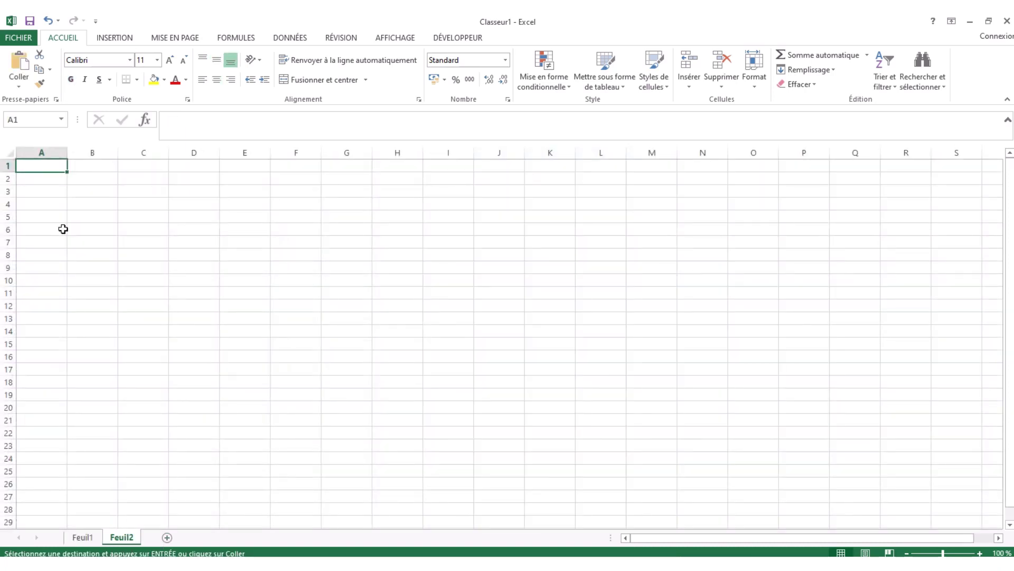
{"action": "key", "text": "Return"}
{"action": "left_click", "coordinate": [392, 294]}
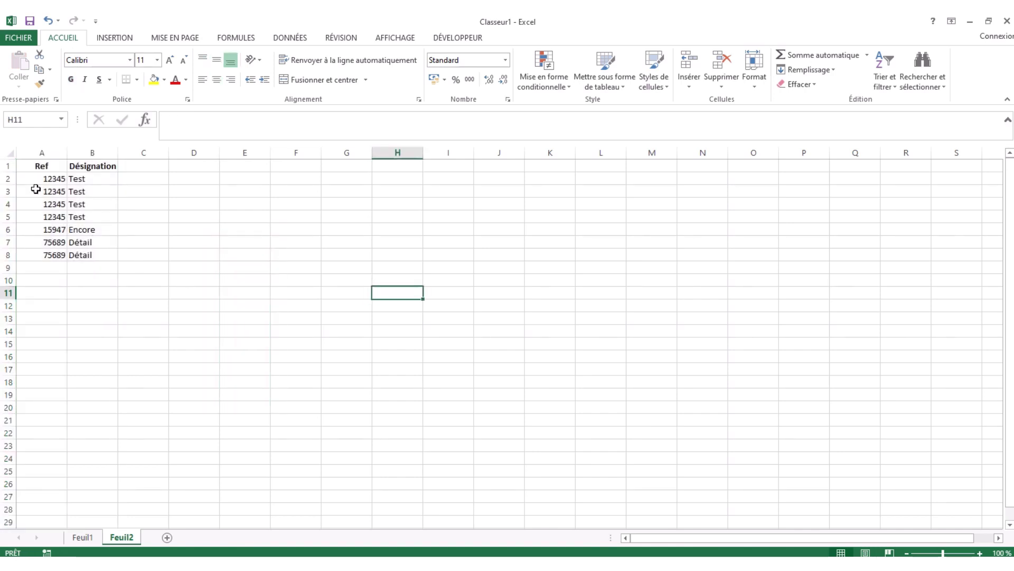
Step: Clear Feuil2's data rows A2:B10, keeping only the headers, and return to Feuil1
{"action": "left_click_drag", "start_coordinate": [25, 178], "coordinate": [96, 275]}
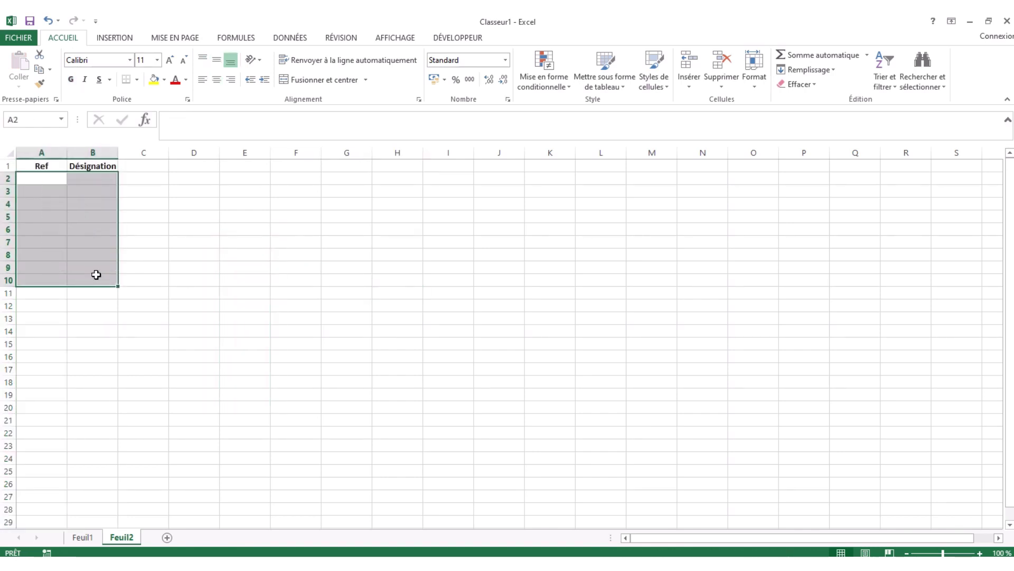
{"action": "left_click", "coordinate": [55, 208]}
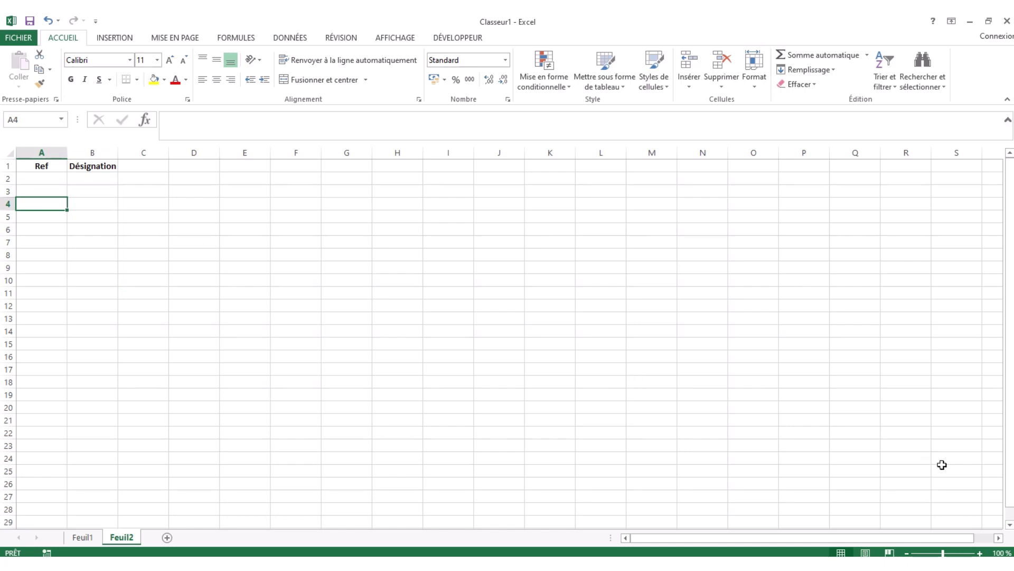
{"action": "scroll", "coordinate": [507, 338], "scroll_direction": "up", "scroll_amount": 1}
{"action": "scroll", "coordinate": [507, 338], "scroll_direction": "up", "scroll_amount": 2}
{"action": "scroll", "coordinate": [507, 339], "scroll_direction": "up", "scroll_amount": 4}
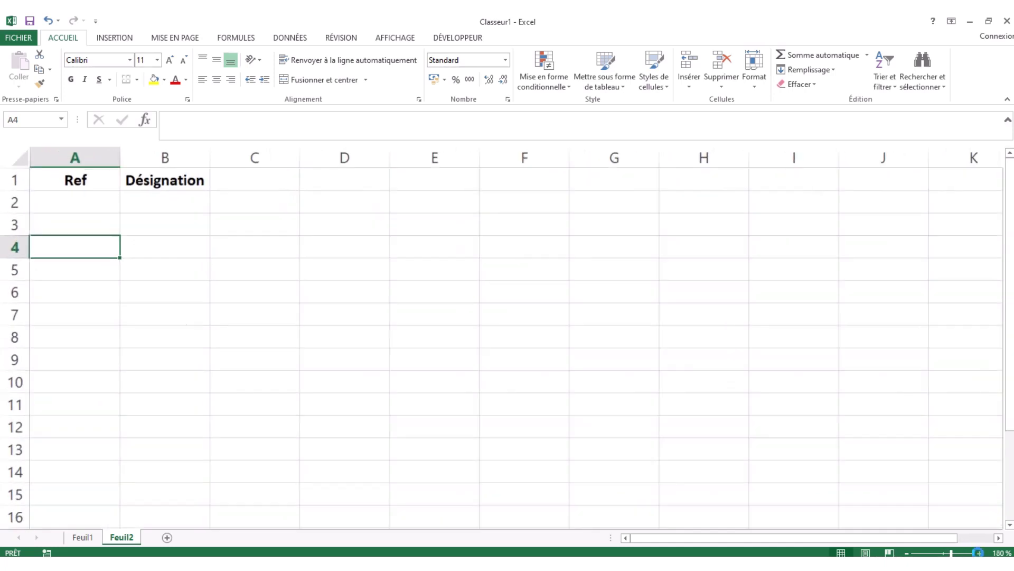
{"action": "scroll", "coordinate": [507, 338], "scroll_direction": "up", "scroll_amount": 4}
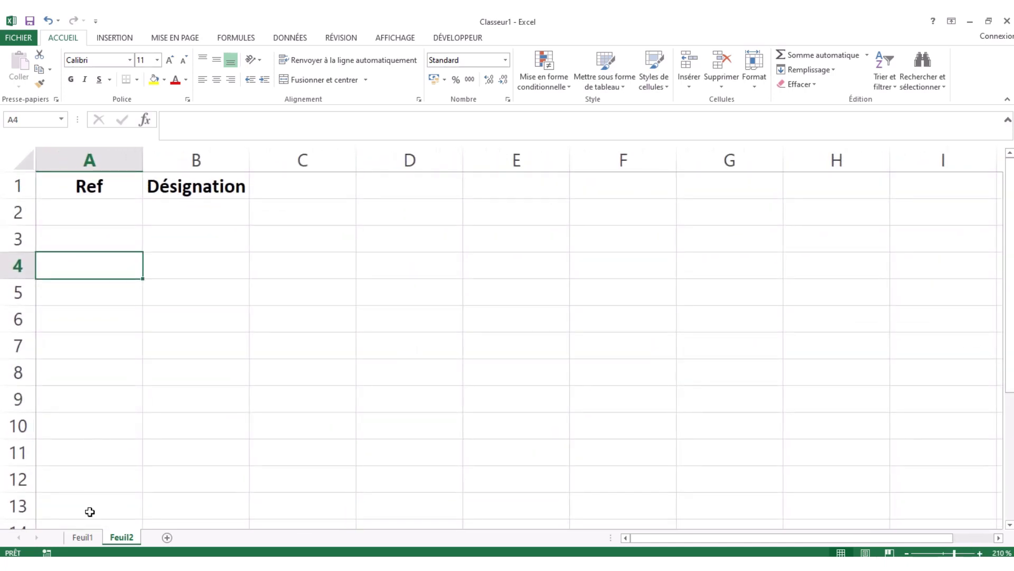
{"action": "left_click", "coordinate": [87, 538]}
{"action": "left_click", "coordinate": [169, 280]}
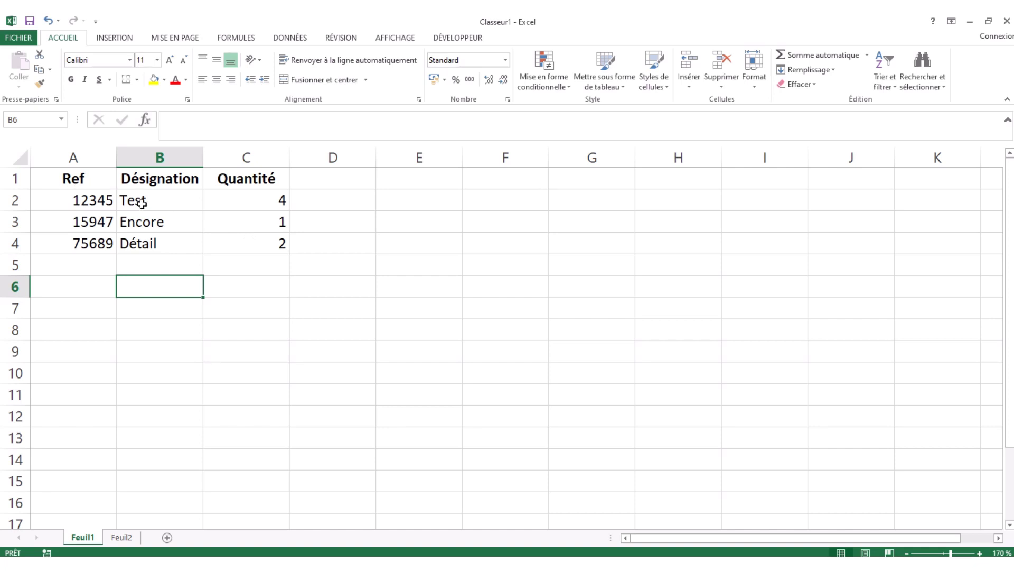
Step: Highlight reference 12345 in row 2 of Feuil1 and its quantity 4
{"action": "left_click_drag", "start_coordinate": [51, 201], "coordinate": [48, 266]}
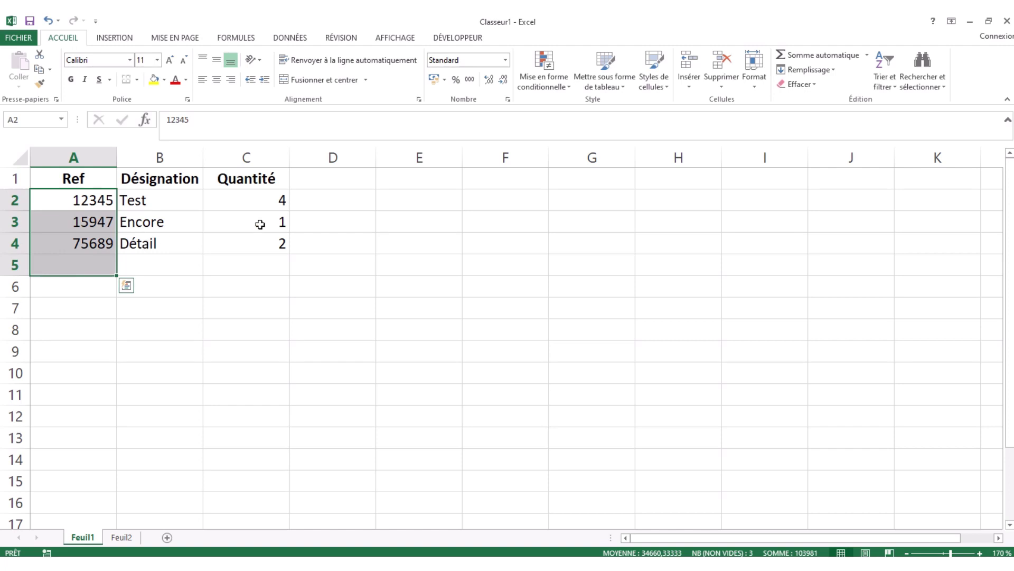
{"action": "left_click", "coordinate": [50, 203]}
{"action": "left_click", "coordinate": [11, 198]}
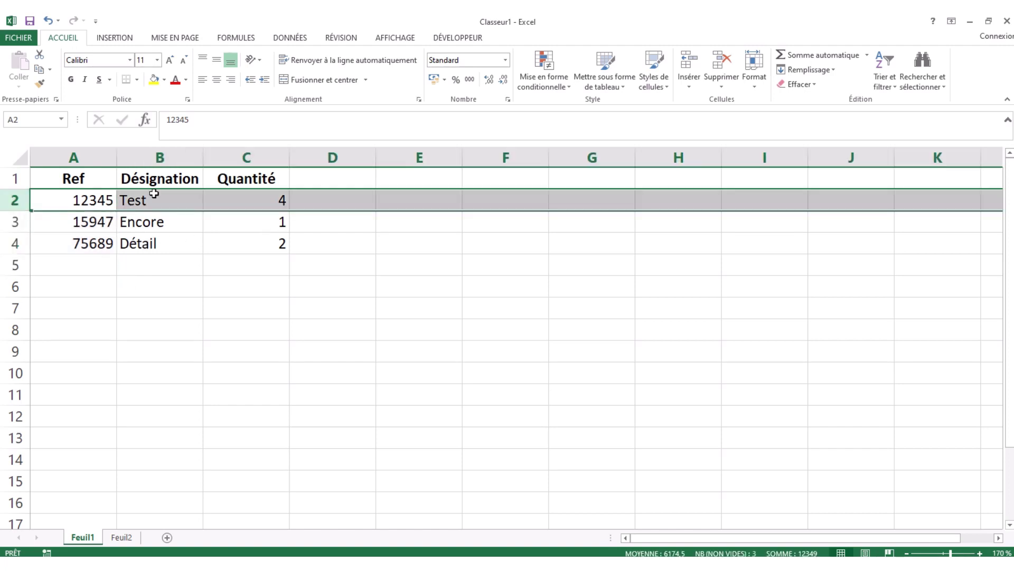
{"action": "left_click", "coordinate": [238, 201]}
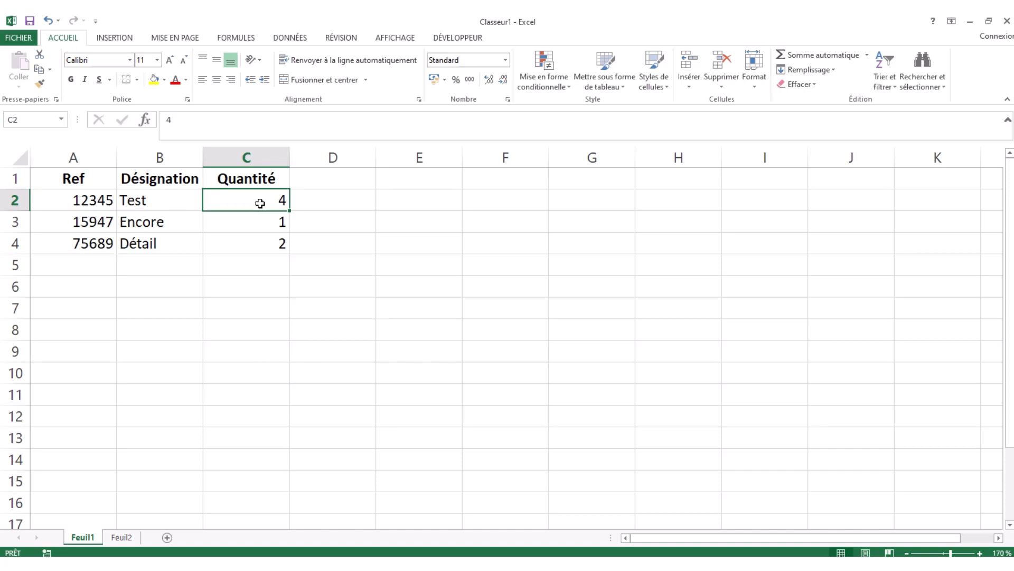
Step: Show where duplicated rows will go on Feuil2, then return to Feuil1 and the DÉVELOPPEUR ribbon
{"action": "left_click", "coordinate": [122, 537]}
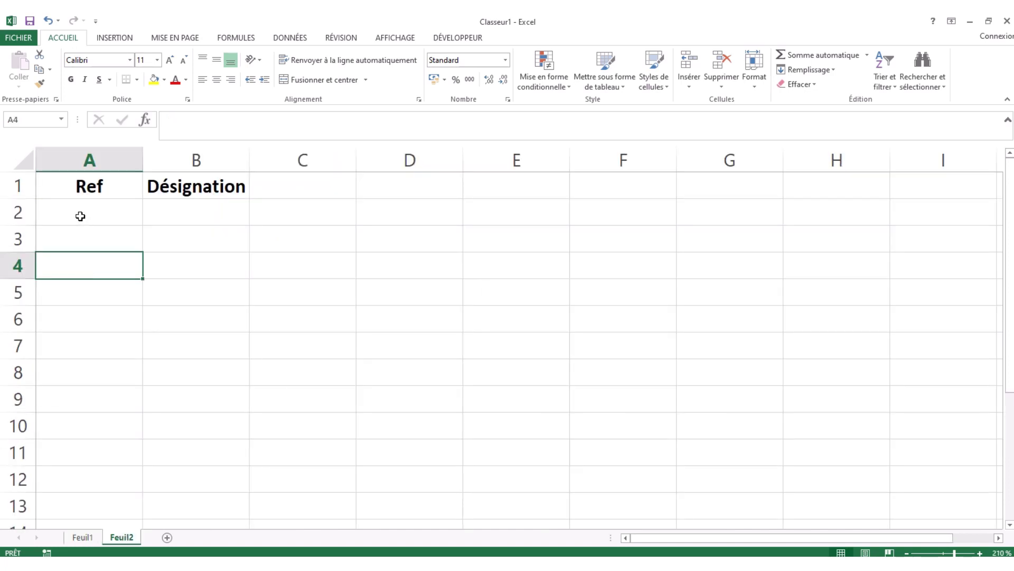
{"action": "left_click_drag", "start_coordinate": [80, 216], "coordinate": [199, 299]}
{"action": "left_click", "coordinate": [106, 239]}
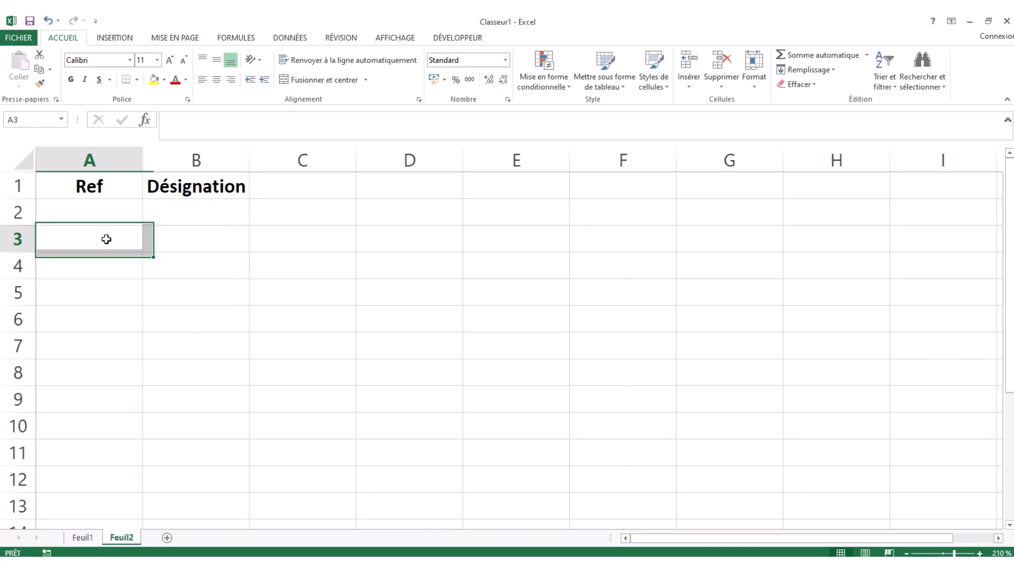
{"action": "left_click", "coordinate": [82, 537]}
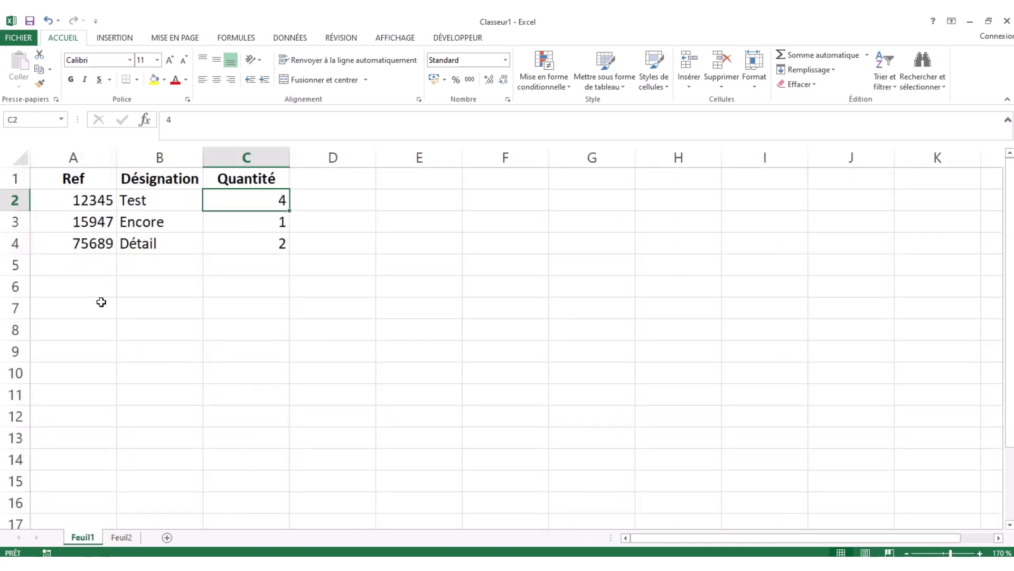
{"action": "left_click", "coordinate": [101, 294]}
{"action": "left_click", "coordinate": [458, 37]}
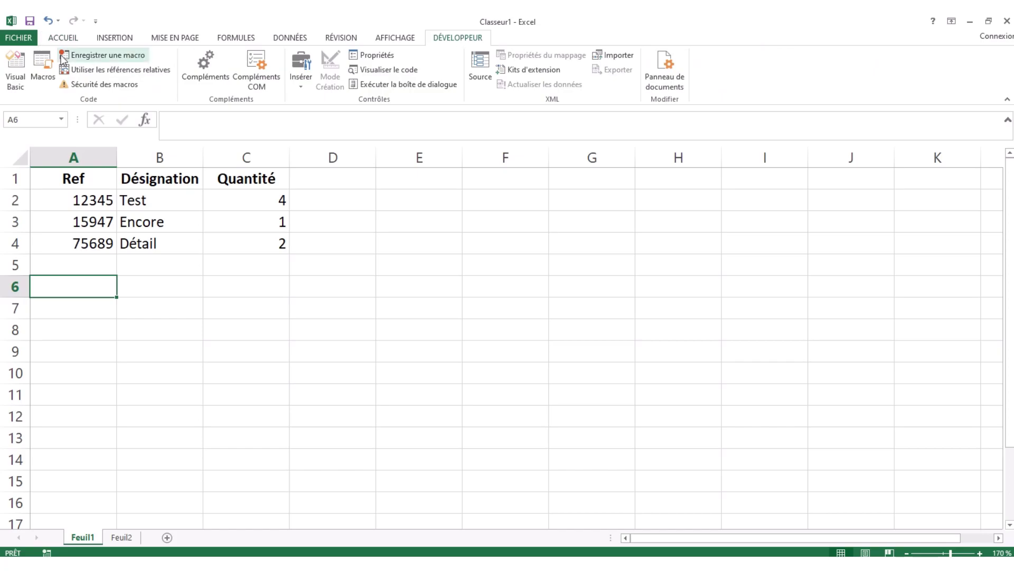
Step: In the Visual Basic editor, insert Module1 with an empty Sub dupliquer_refs
{"action": "left_click", "coordinate": [16, 71]}
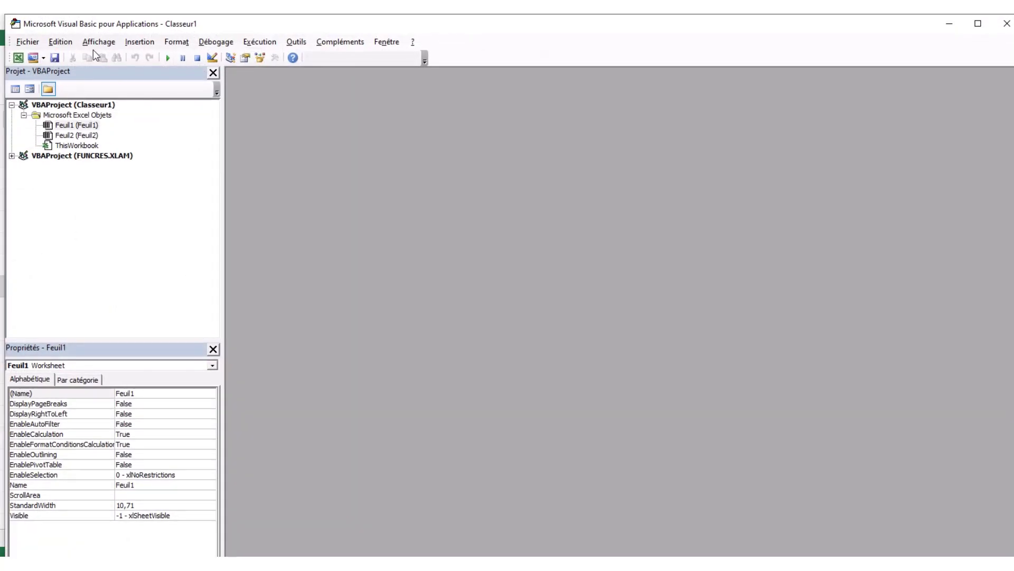
{"action": "left_click", "coordinate": [140, 41]}
{"action": "left_click", "coordinate": [149, 87]}
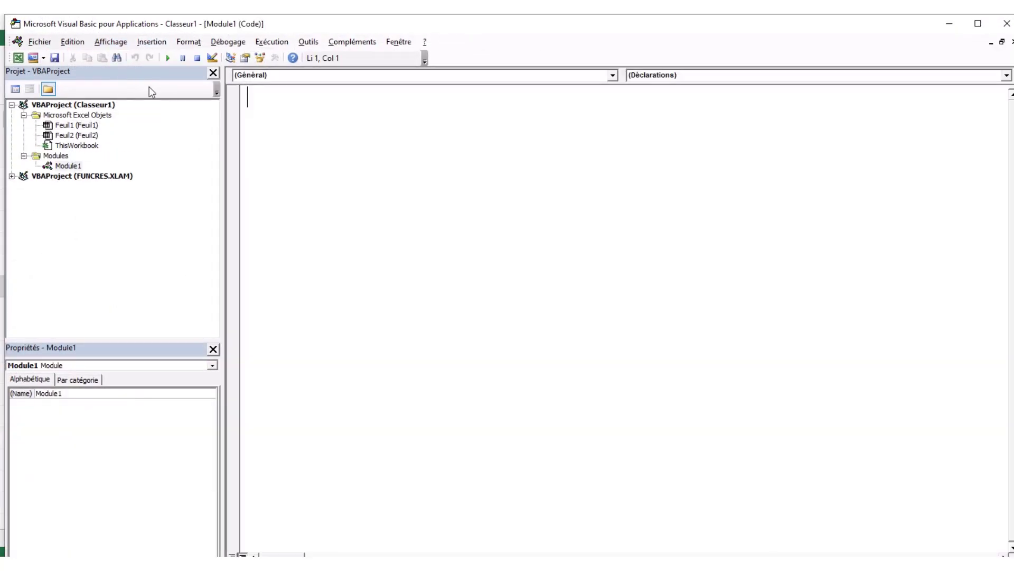
{"action": "type", "text": "sub "}
{"action": "type", "text": "dupl"}
{"action": "key", "text": "BackSpace"}
{"action": "type", "text": "pliquer"}
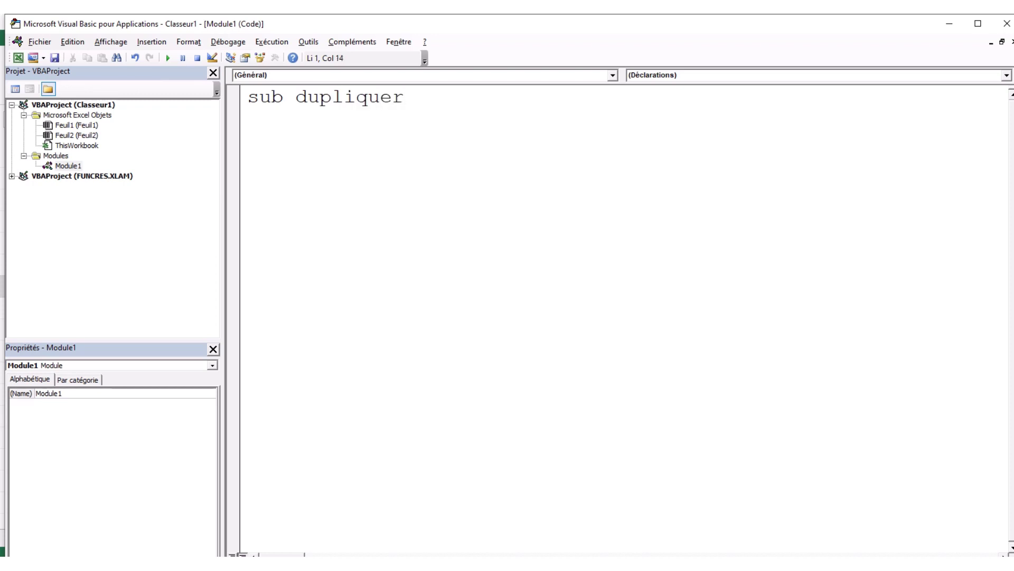
{"action": "type", "text": "_refs"}
{"action": "key", "text": "Return"}
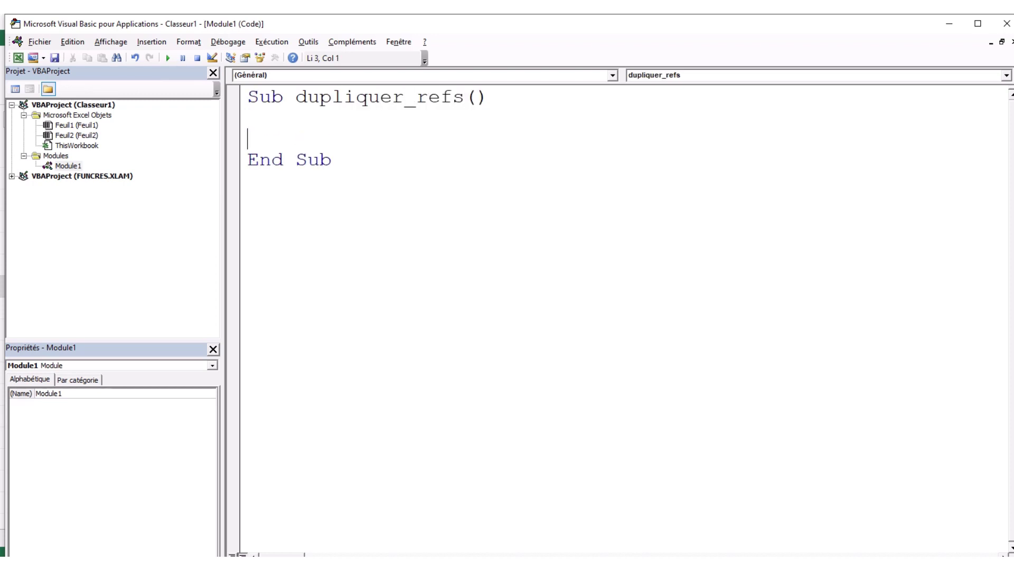
Step: Declare ws_data and ws_export As Worksheet and wk_file As Workbook
{"action": "type", "text": "dim "}
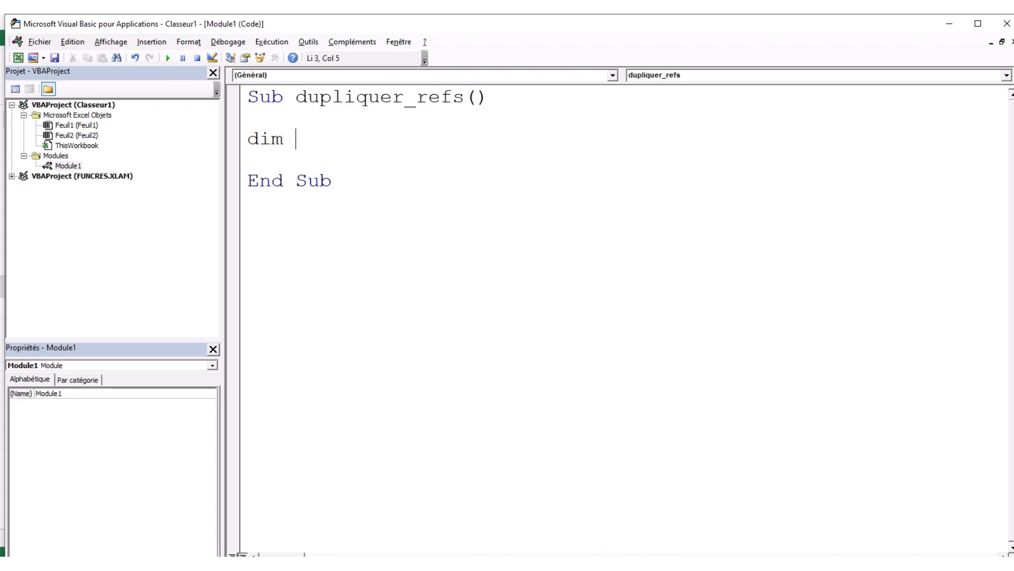
{"action": "type", "text": "ws"}
{"action": "type", "text": "_"}
{"action": "type", "text": "data"}
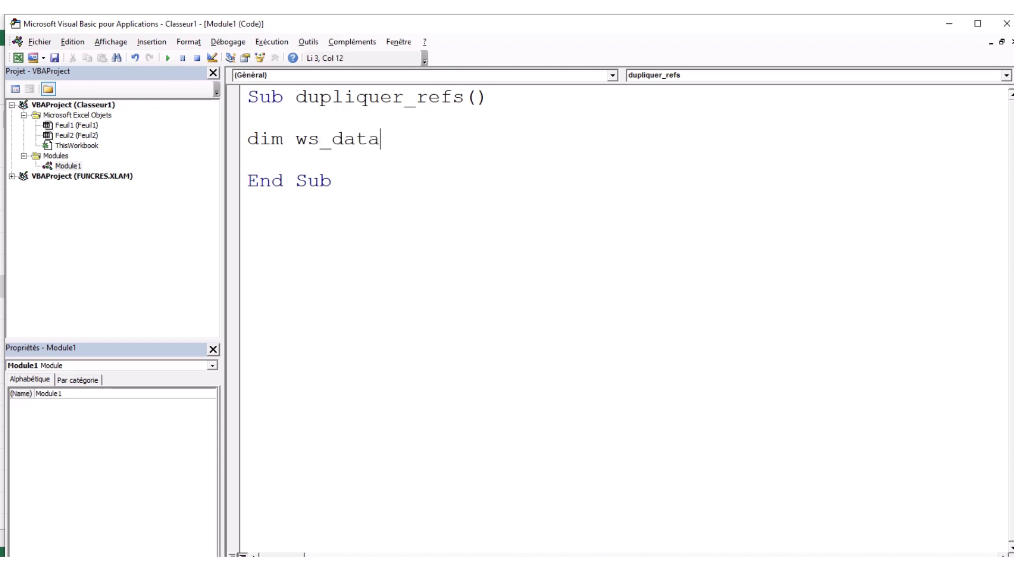
{"action": "type", "text": " as "}
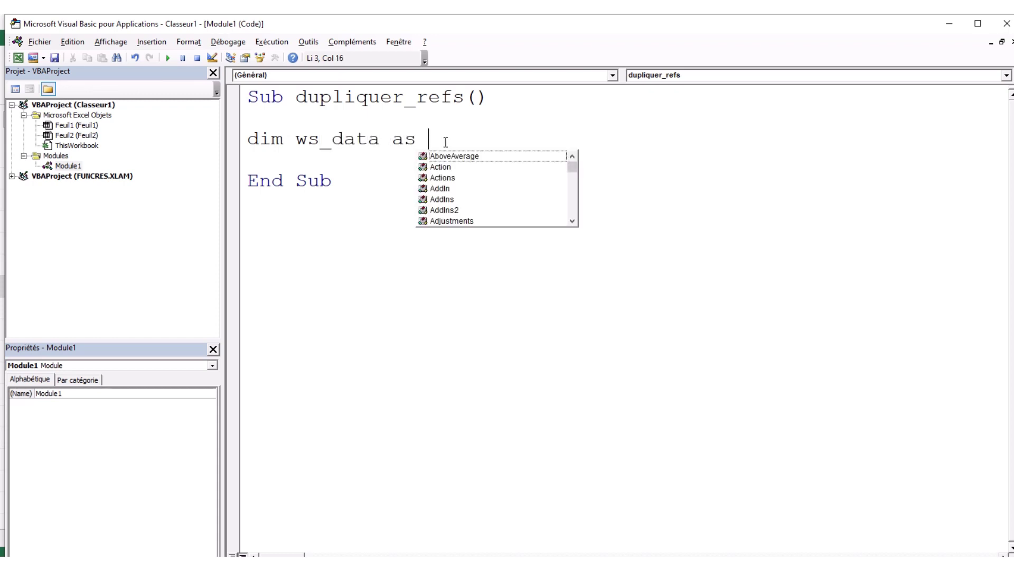
{"action": "type", "text": "works"}
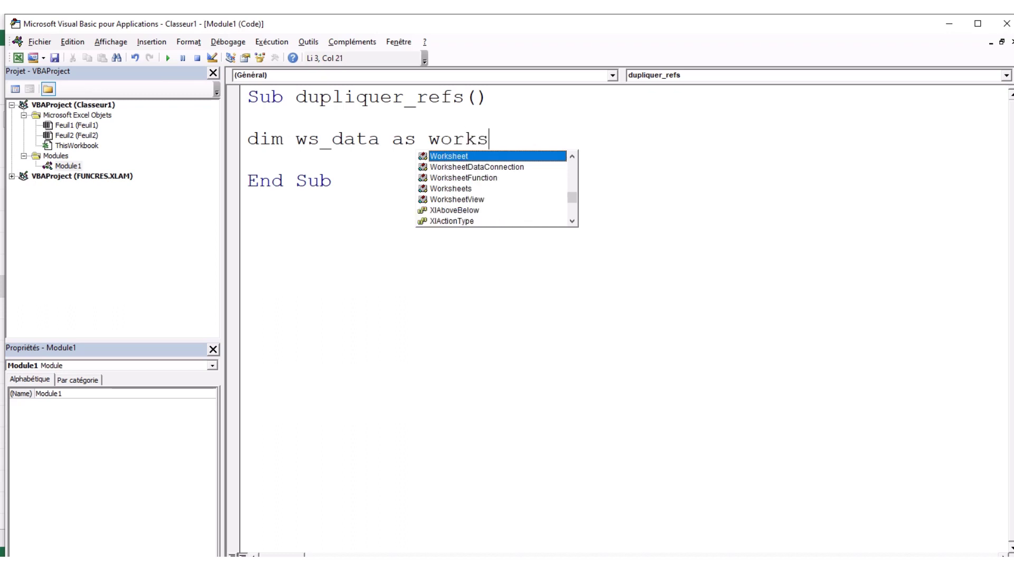
{"action": "key", "text": "Return"}
{"action": "type", "text": "di"}
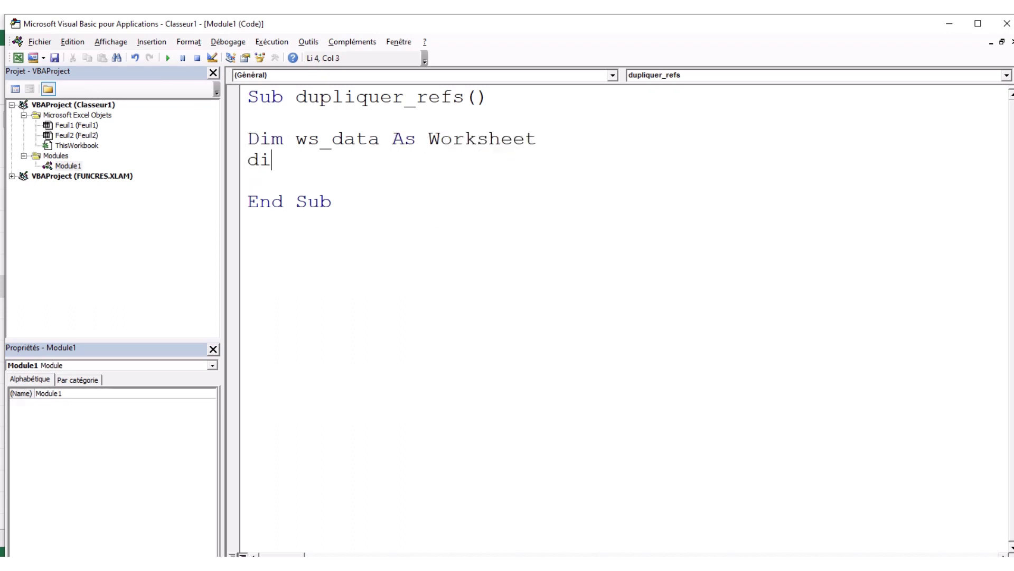
{"action": "type", "text": "m ws e"}
{"action": "type", "text": "xport as "}
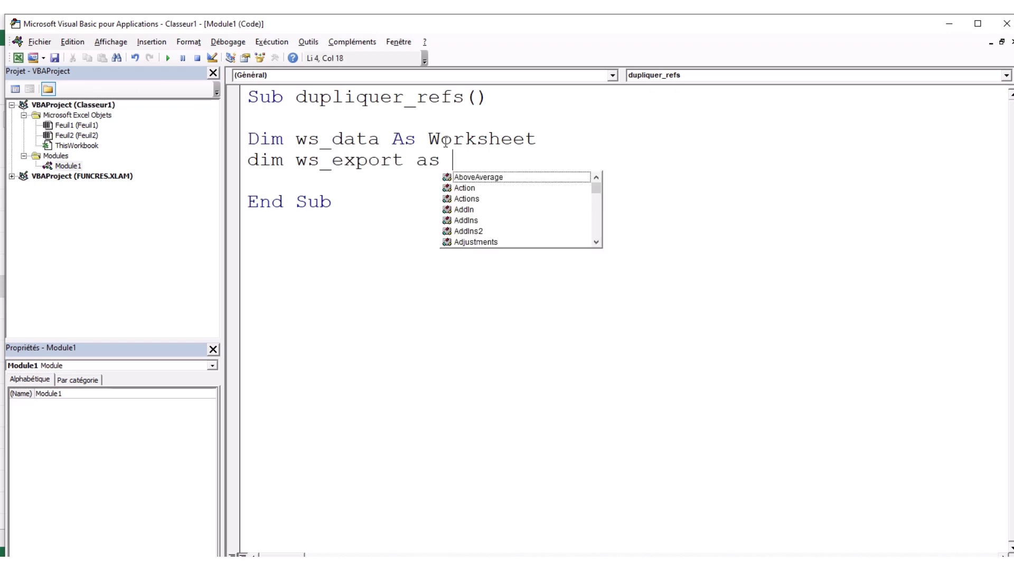
{"action": "type", "text": "works"}
{"action": "key", "text": "Up"}
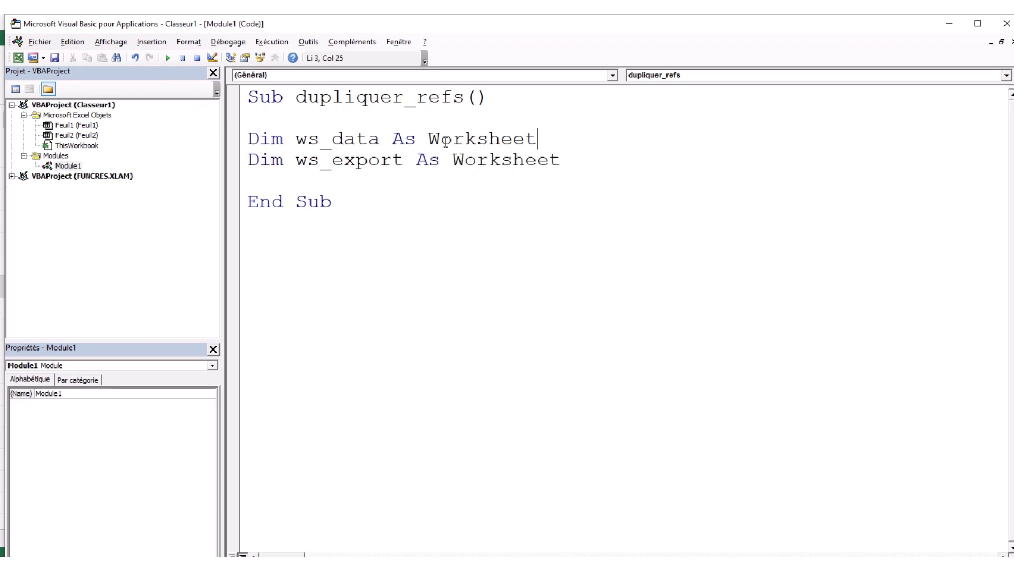
{"action": "key", "text": "Up"}
{"action": "key", "text": "Return"}
{"action": "type", "text": "dim"}
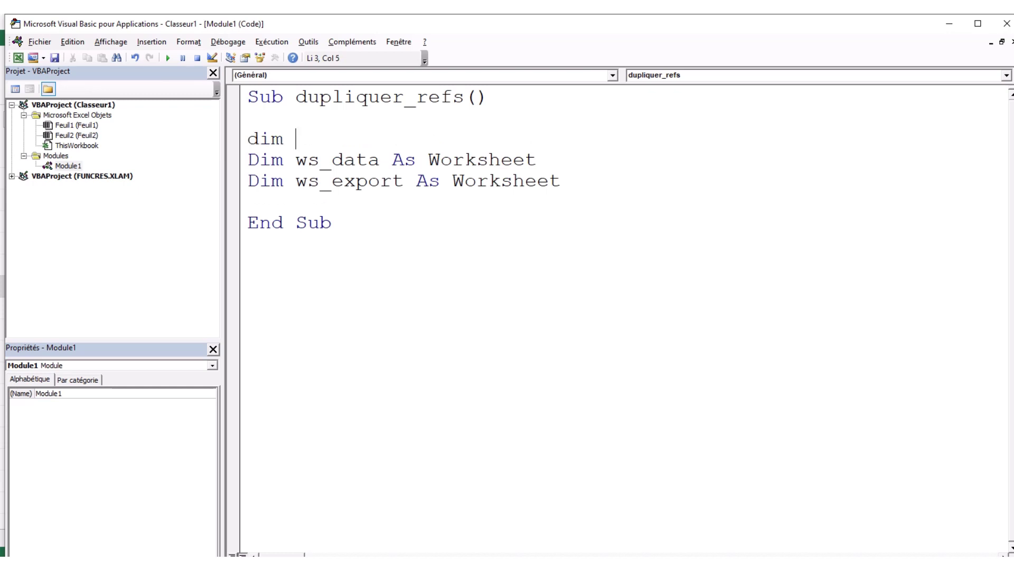
{"action": "type", "text": "wk_file "}
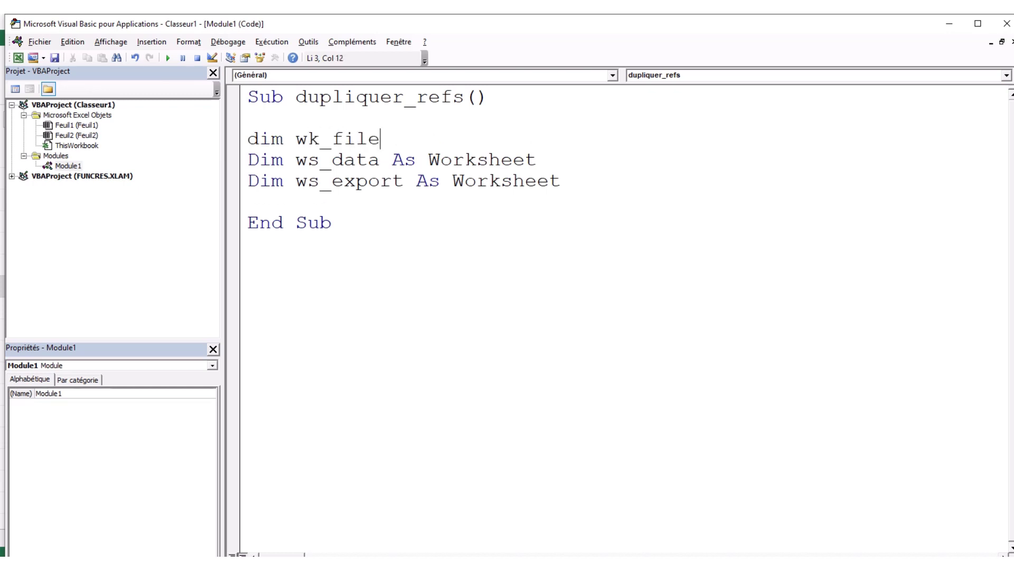
{"action": "type", "text": "as wo"}
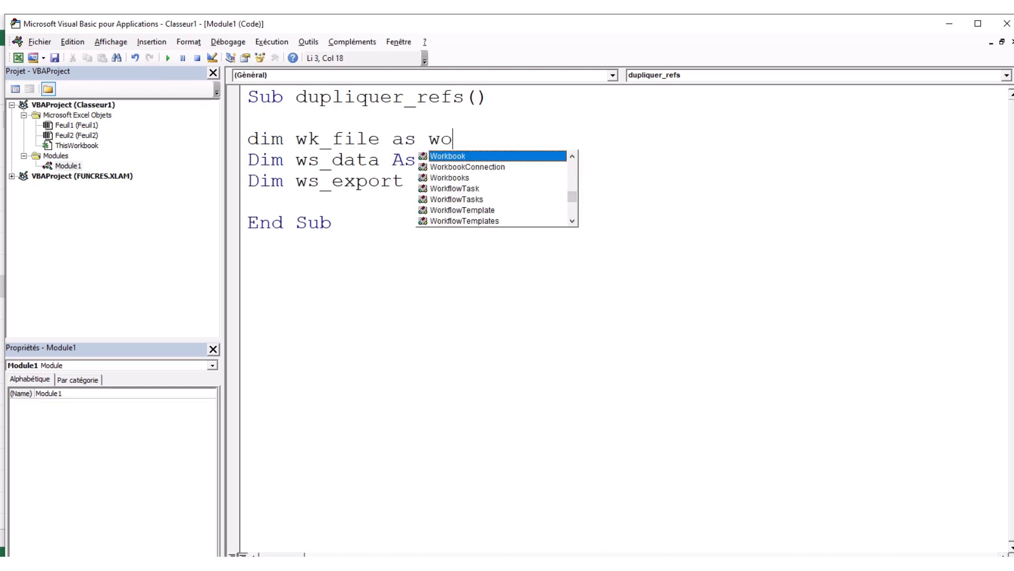
{"action": "type", "text": "rk"}
{"action": "key", "text": "Down"}
{"action": "key", "text": "Down"}
{"action": "key", "text": "Down"}
{"action": "key", "text": "Down"}
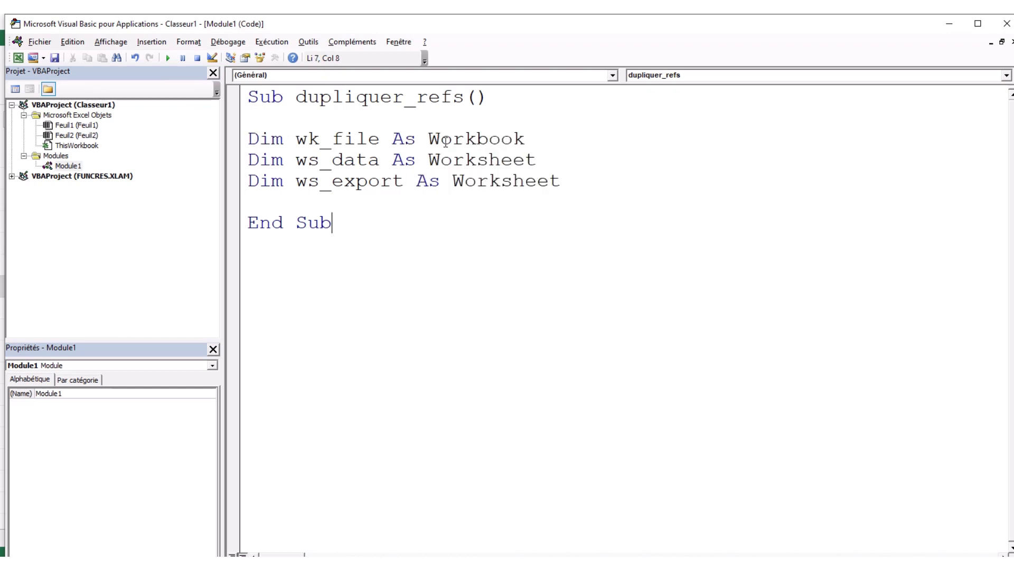
{"action": "key", "text": "Up"}
{"action": "key", "text": "Return"}
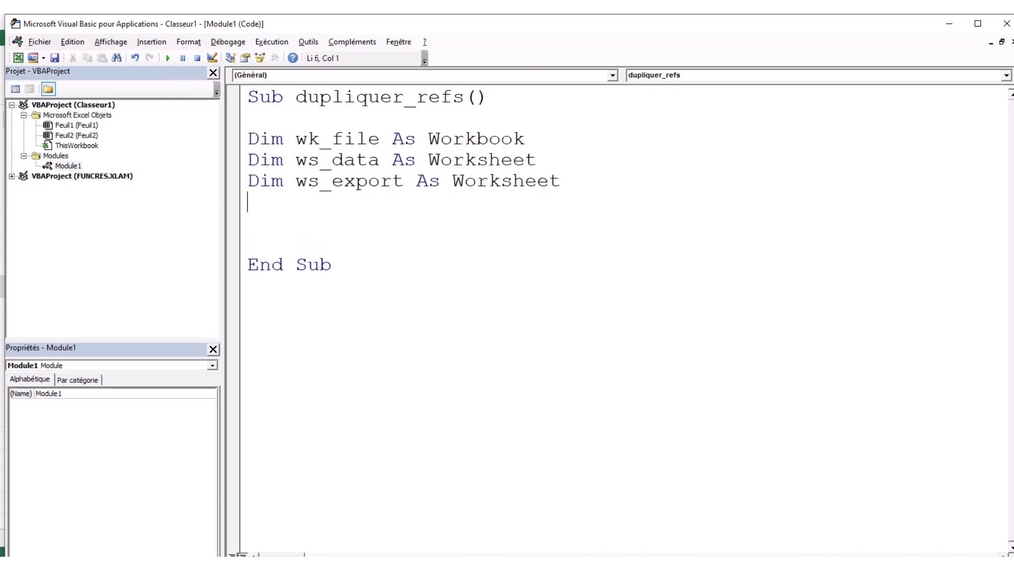
Step: Declare lstrw and rw_copy As Long
{"action": "type", "text": "dim "}
{"action": "type", "text": "lstrw as l"}
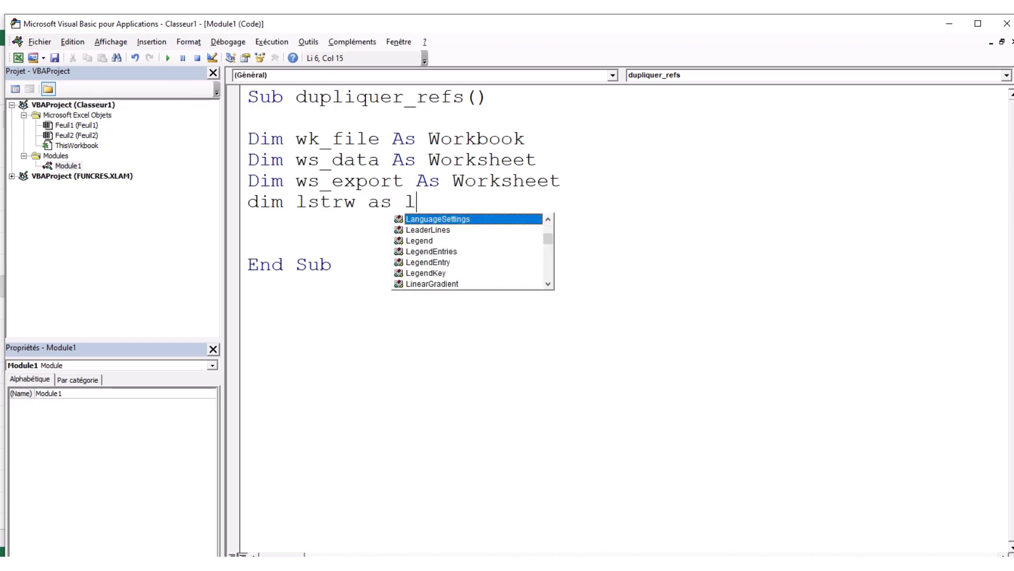
{"action": "type", "text": "ong"}
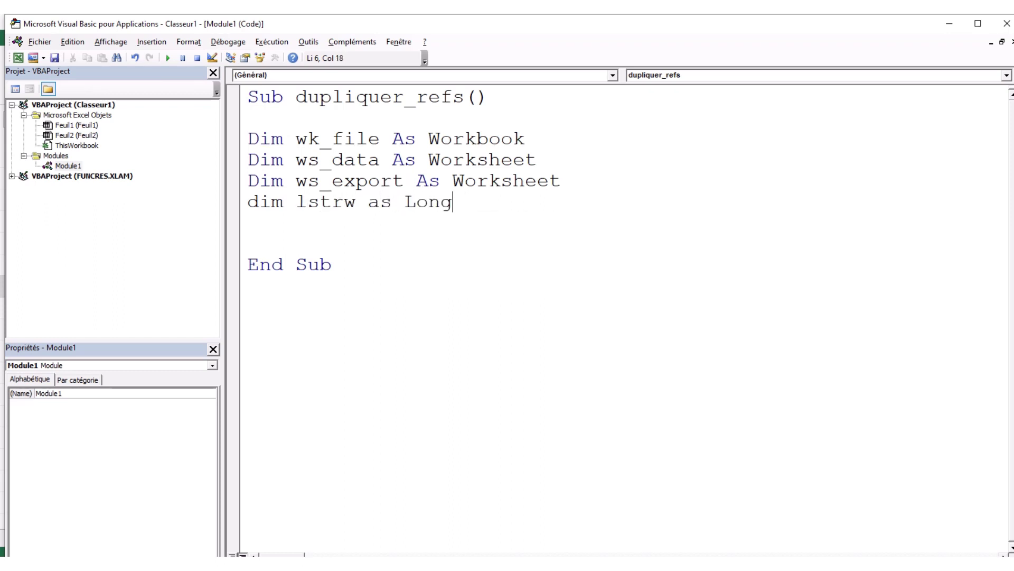
{"action": "key", "text": "Return"}
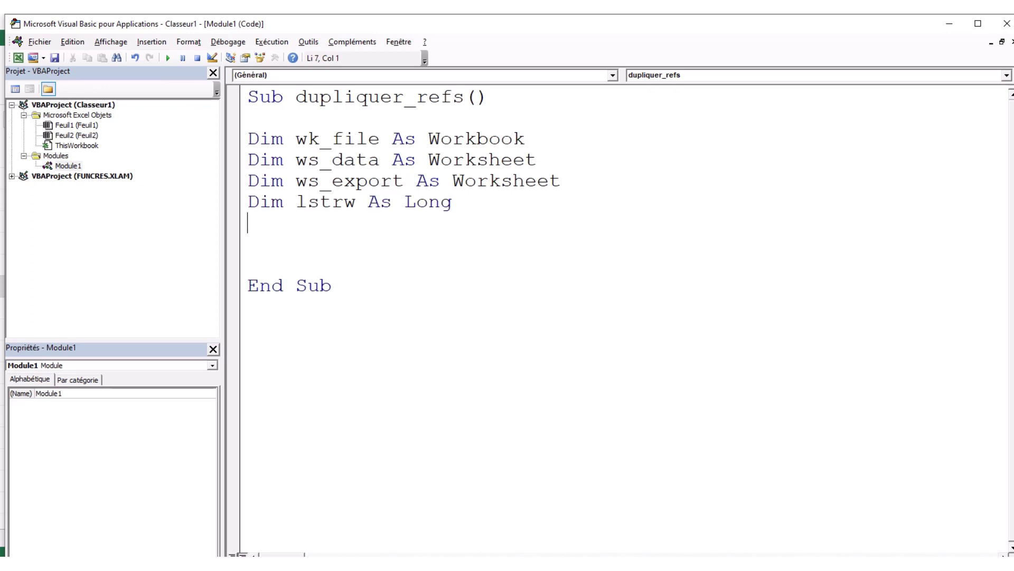
{"action": "type", "text": "dim"}
{"action": "type", "text": "rw_"}
{"action": "type", "text": "copy as"}
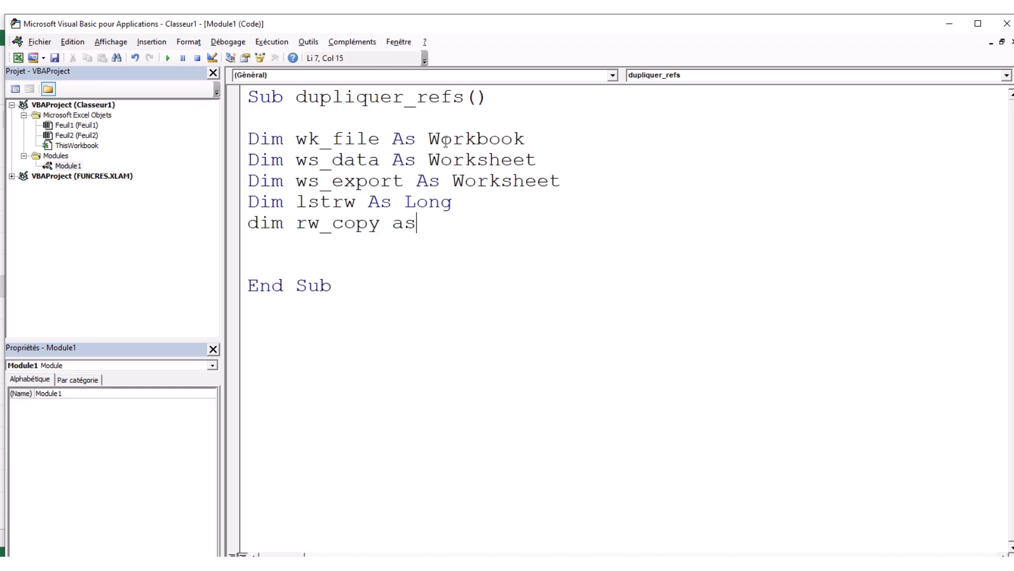
{"action": "type", "text": " ,"}
{"action": "key", "text": "BackSpace"}
{"action": "key", "text": "BackSpace"}
{"action": "key", "text": "BackSpace"}
{"action": "key", "text": "BackSpace"}
{"action": "key", "text": "BackSpace"}
{"action": "key", "text": "BackSpace"}
{"action": "key", "text": "BackSpace"}
{"action": "key", "text": "BackSpace"}
{"action": "key", "text": "BackSpace"}
{"action": "type", "text": "ng"}
{"action": "key", "text": "Return"}
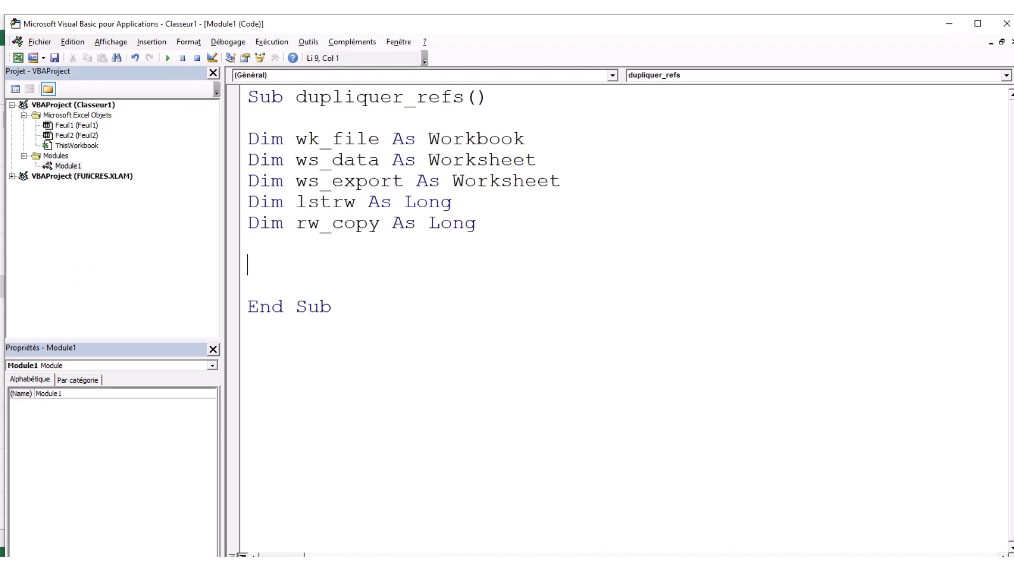
{"action": "type", "text": "set"}
{"action": "key", "text": "BackSpace"}
{"action": "key", "text": "BackSpace"}
{"action": "key", "text": "BackSpace"}
Step: Add the comment 'identifier le fichiers et les onglets' and Set wk_file = ActiveWorkbook
{"action": "type", "text": "'identifier le"}
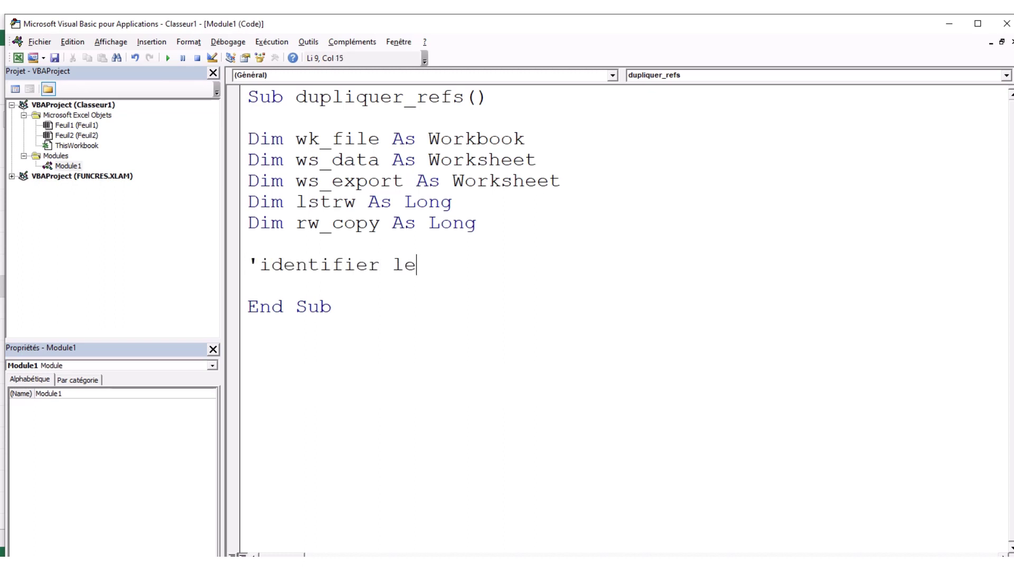
{"action": "type", "text": "s"}
{"action": "key", "text": "BackSpace"}
{"action": "key", "text": "BackSpace"}
{"action": "type", "text": "fic"}
{"action": "type", "text": "hiers et les ong"}
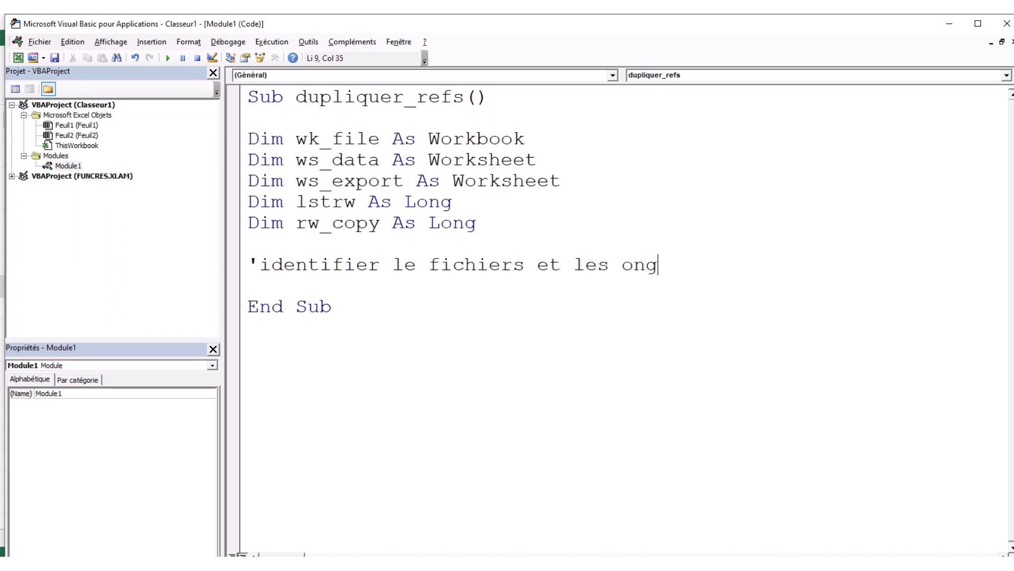
{"action": "type", "text": "lets"}
{"action": "key", "text": "Return"}
{"action": "type", "text": "set "}
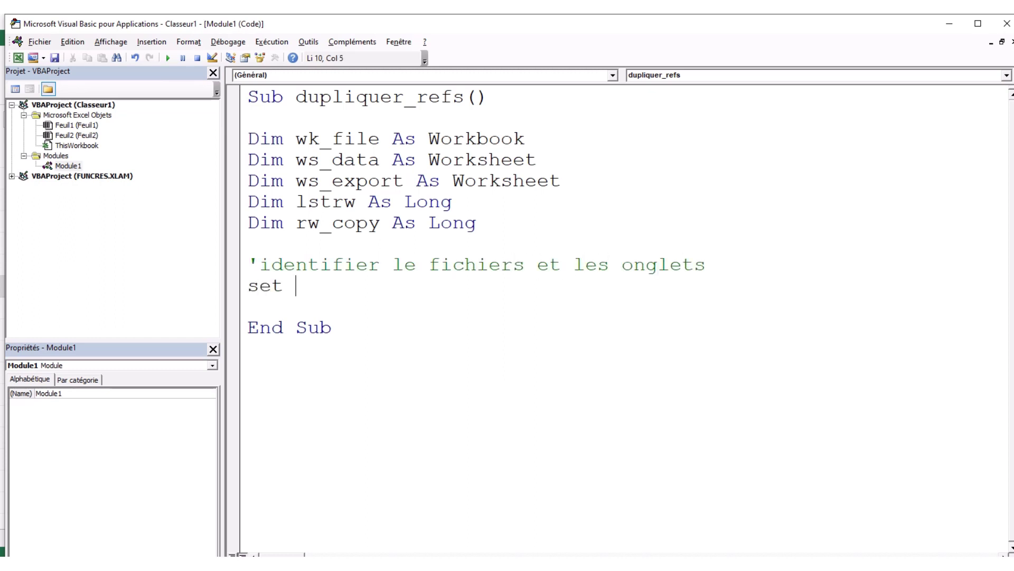
{"action": "type", "text": "wk_file = "}
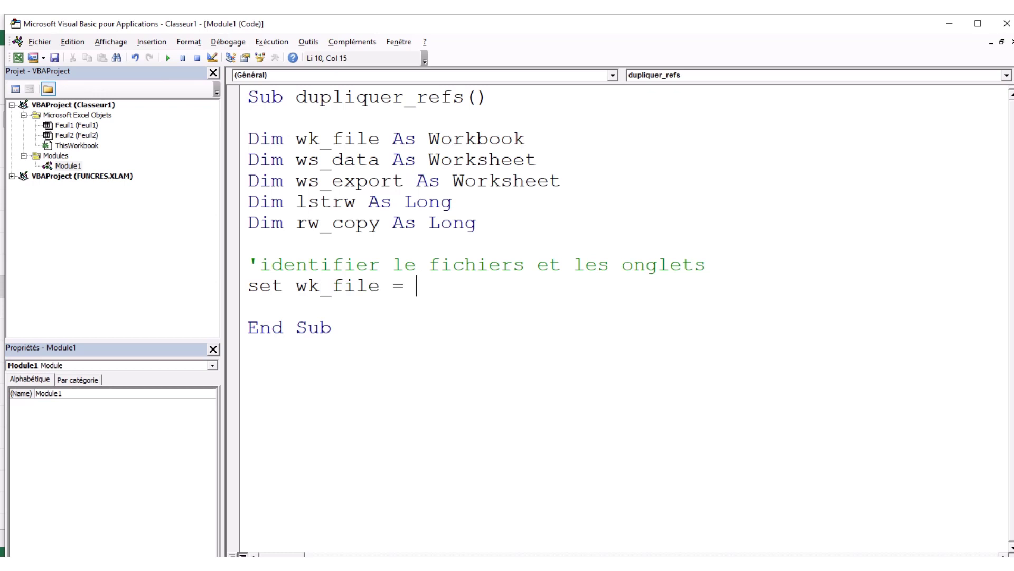
{"action": "type", "text": "active"}
{"action": "type", "text": "o"}
{"action": "key", "text": "ctrl+space"}
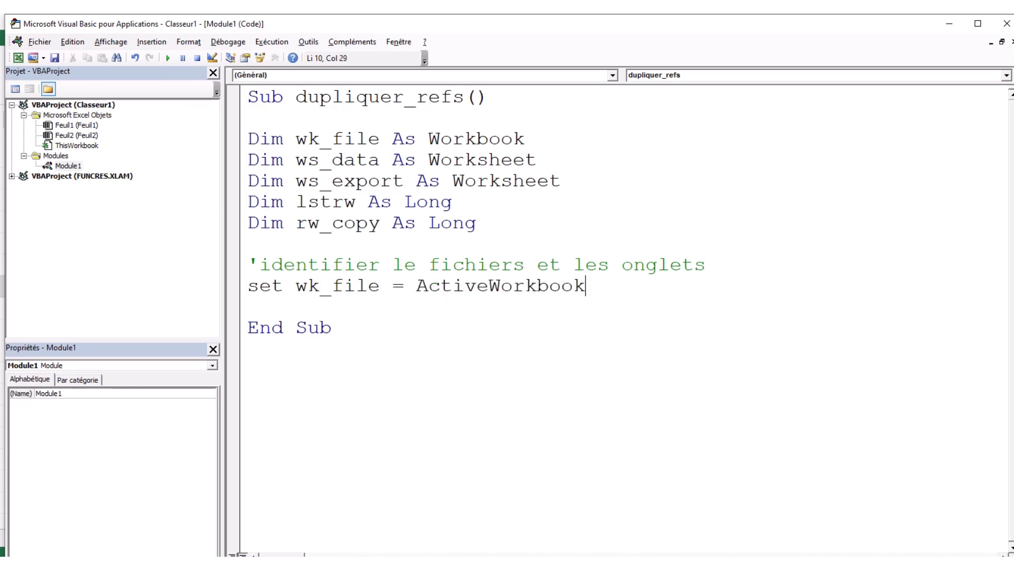
{"action": "key", "text": "Return"}
Step: Set ws_data = wk_file.Worksheets(1) and ws_export = wk_file.Worksheets(2)
{"action": "type", "text": "set "}
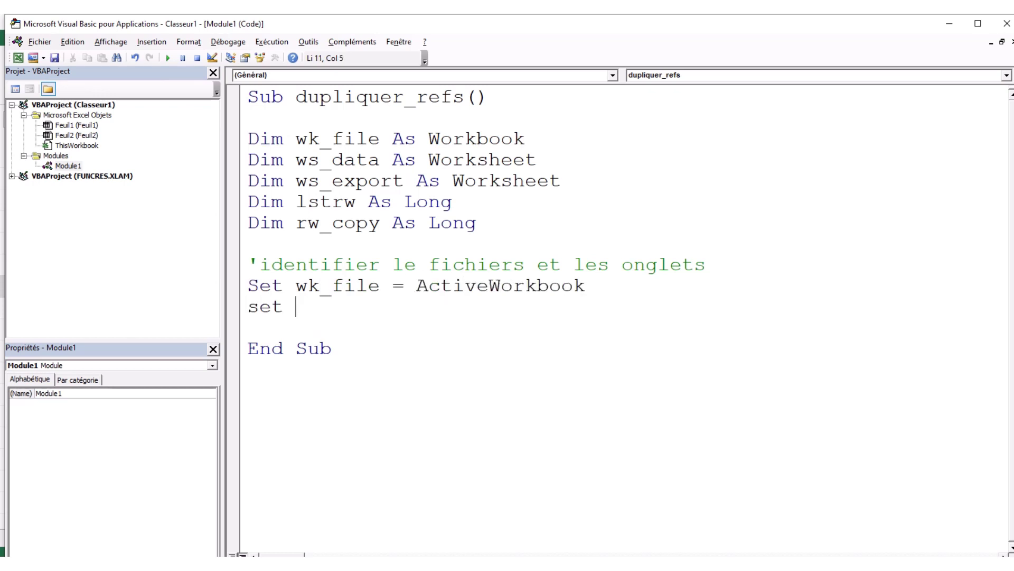
{"action": "type", "text": "ws"}
{"action": "key", "text": "ctrl+space"}
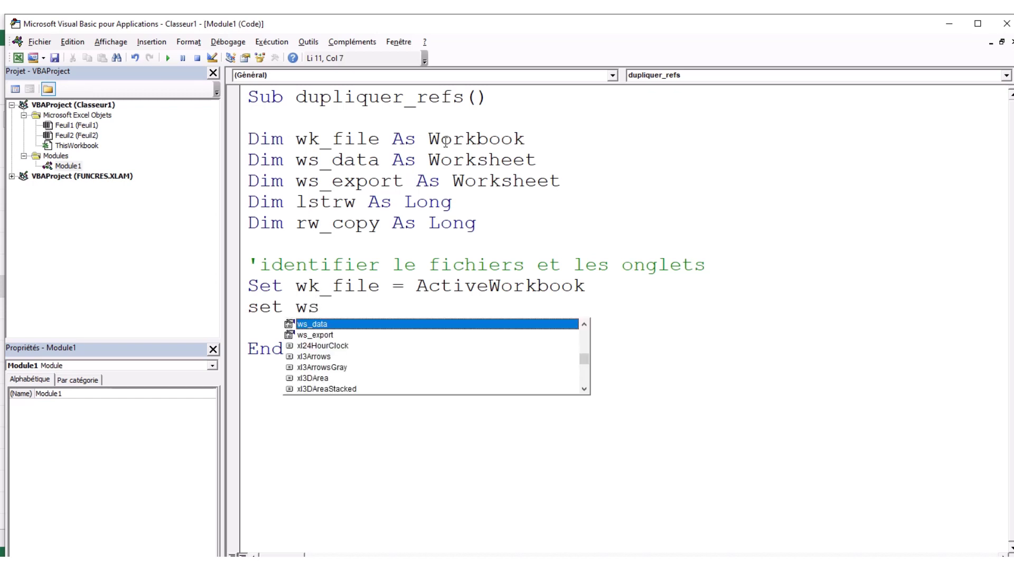
{"action": "type", "text": "_data = wk"}
{"action": "key", "text": "ctrl+space"}
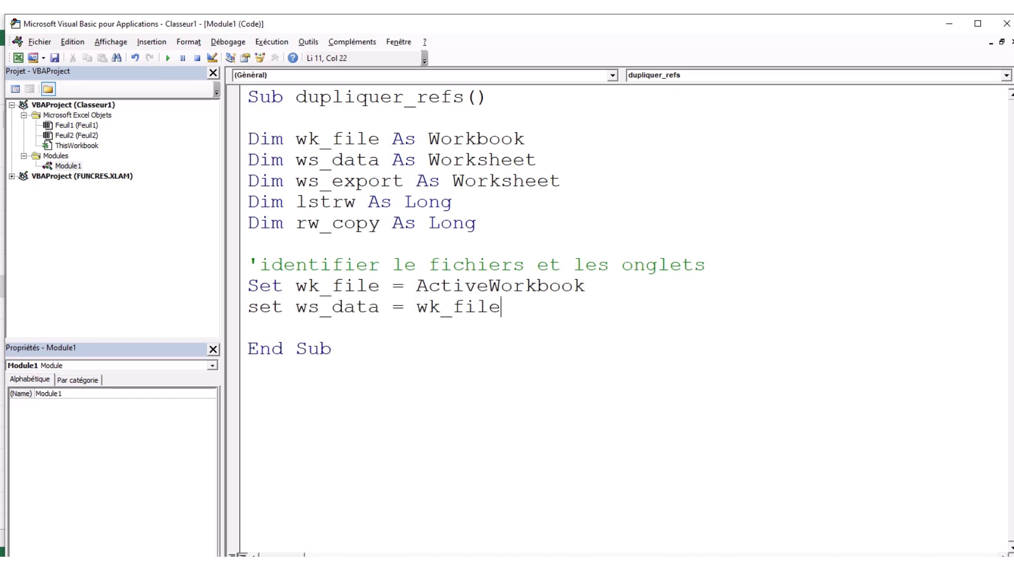
{"action": "type", "text": ".work"}
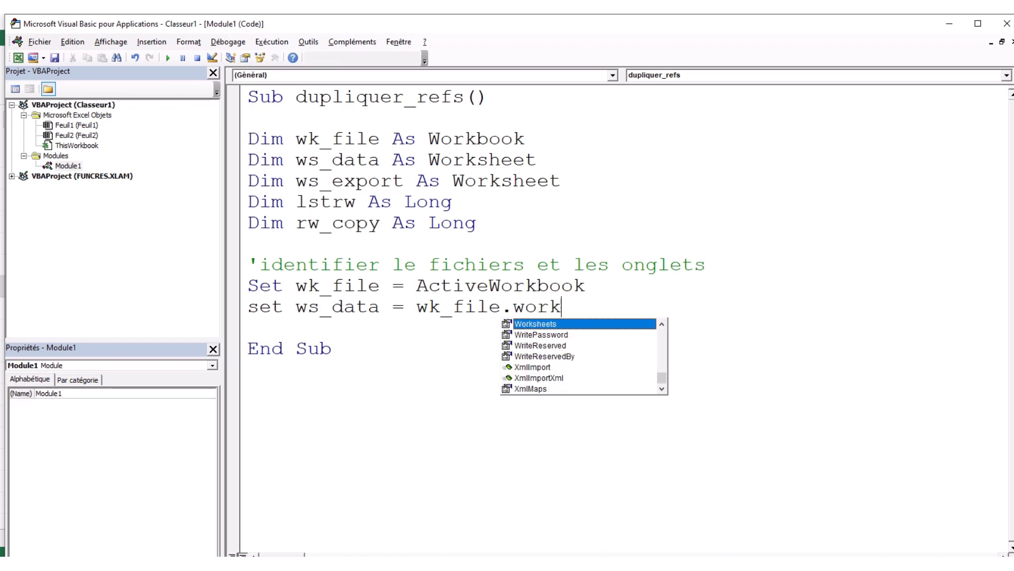
{"action": "key", "text": "Tab"}
{"action": "type", "text": "(1"}
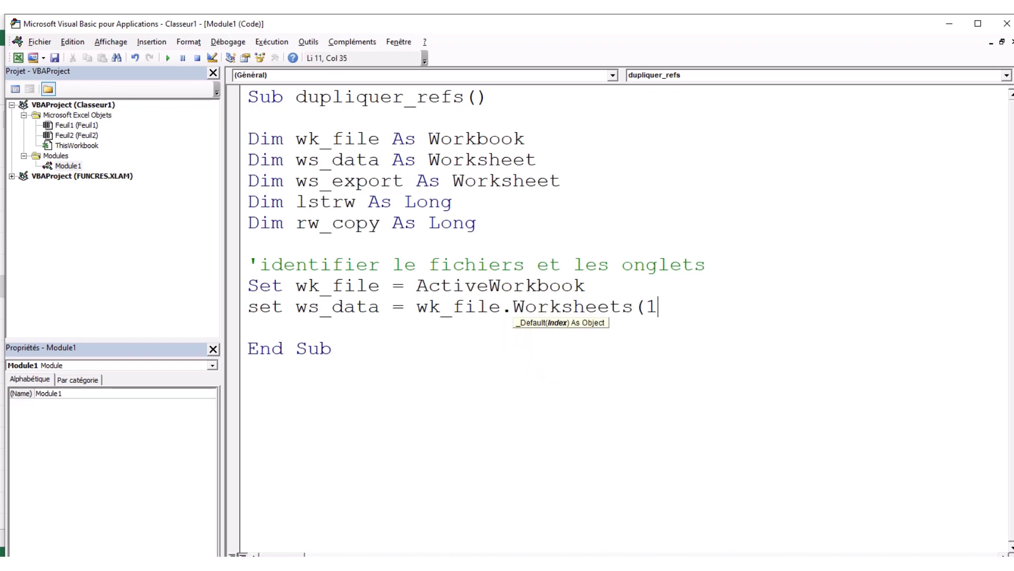
{"action": "type", "text": ")"}
{"action": "key", "text": "Return"}
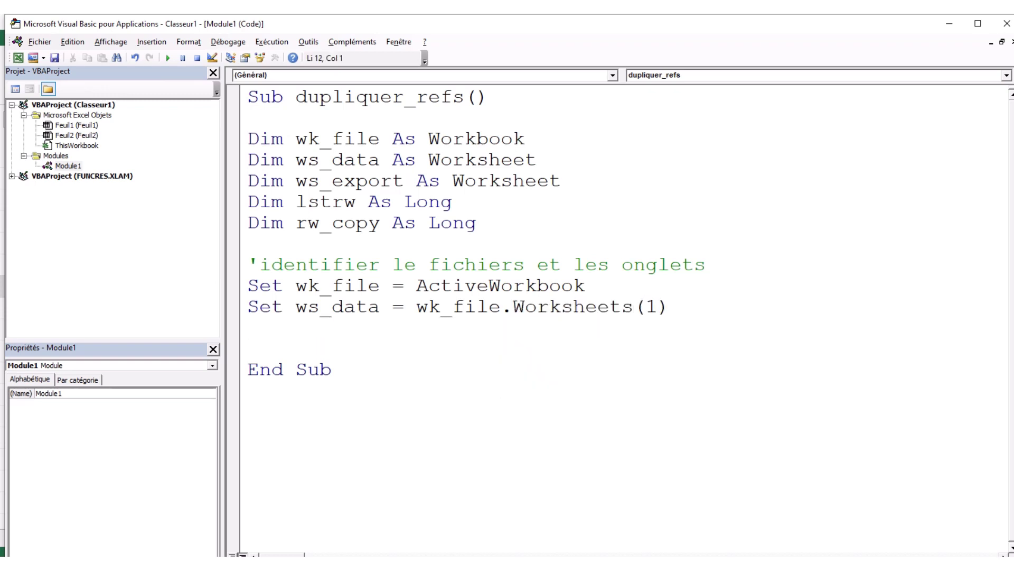
{"action": "type", "text": "set ws_"}
{"action": "type", "text": "export = "}
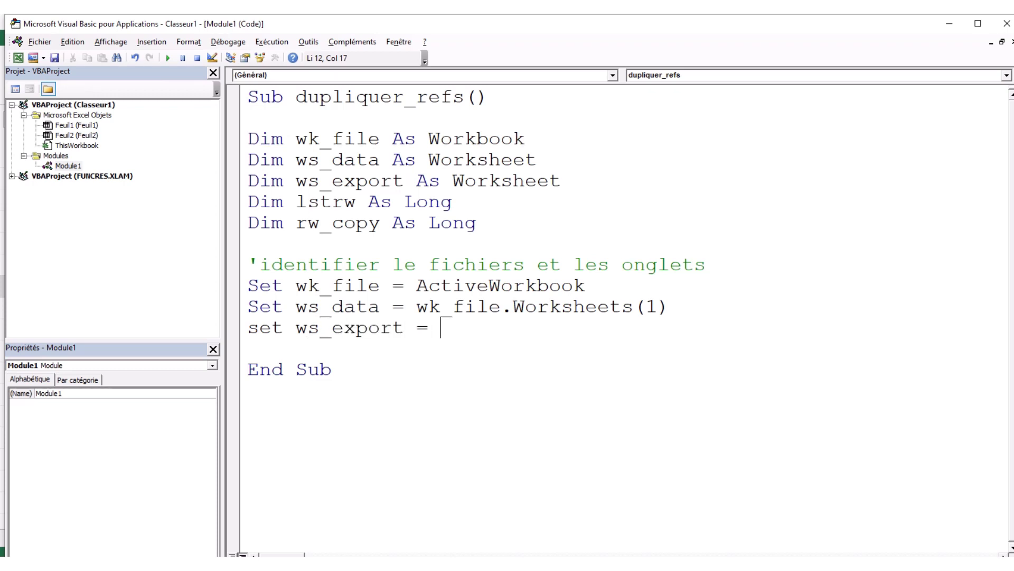
{"action": "type", "text": "wk_file."}
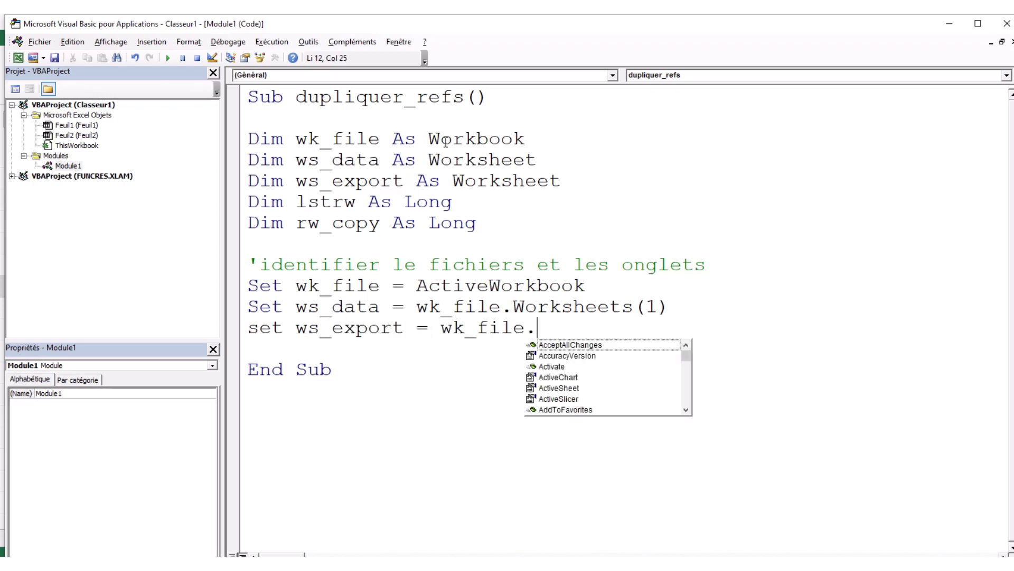
{"action": "type", "text": "wor"}
{"action": "key", "text": "BackSpace"}
{"action": "type", "text": "(2"}
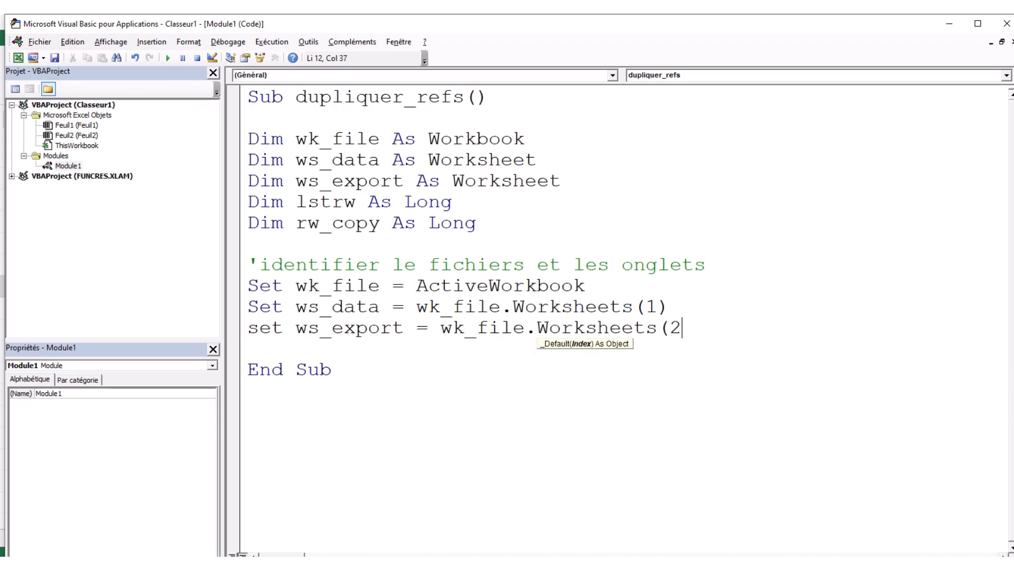
{"action": "type", "text": ")"}
{"action": "key", "text": "Return"}
{"action": "key", "text": "Return"}
{"action": "key", "text": "Return"}
{"action": "key", "text": "Up"}
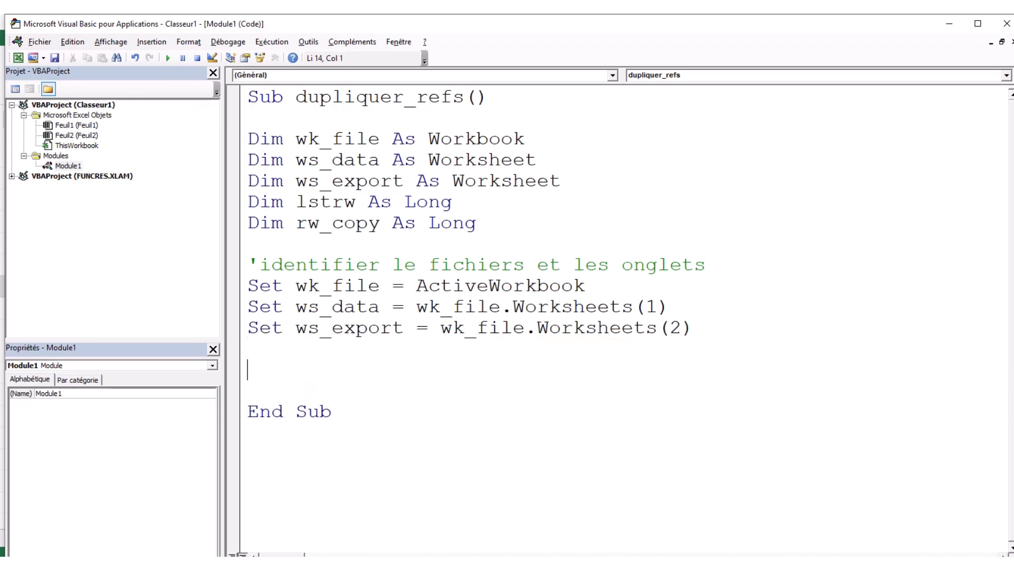
Step: Under the comment 'identifier la dernière ligne de nos données', write lstrw = ws_data.Cells(Rows.Count, 1).End(xlUp).Row
{"action": "type", "text": "'"}
{"action": "type", "text": "iden"}
{"action": "key", "text": "BackSpace"}
{"action": "key", "text": "BackSpace"}
{"action": "type", "text": "en"}
{"action": "type", "text": "tifier la derniè"}
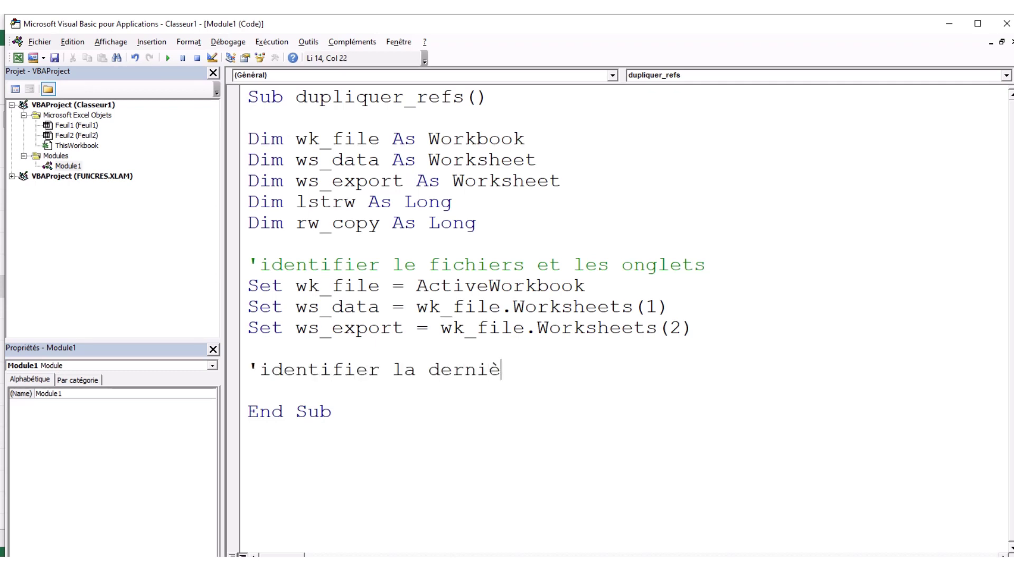
{"action": "type", "text": "re ligne "}
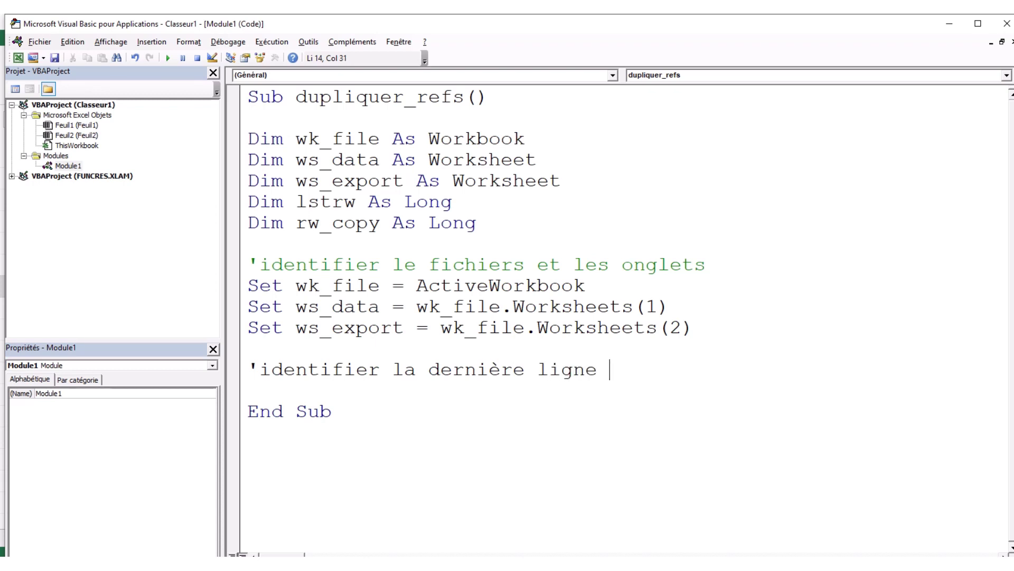
{"action": "type", "text": "de nos données"}
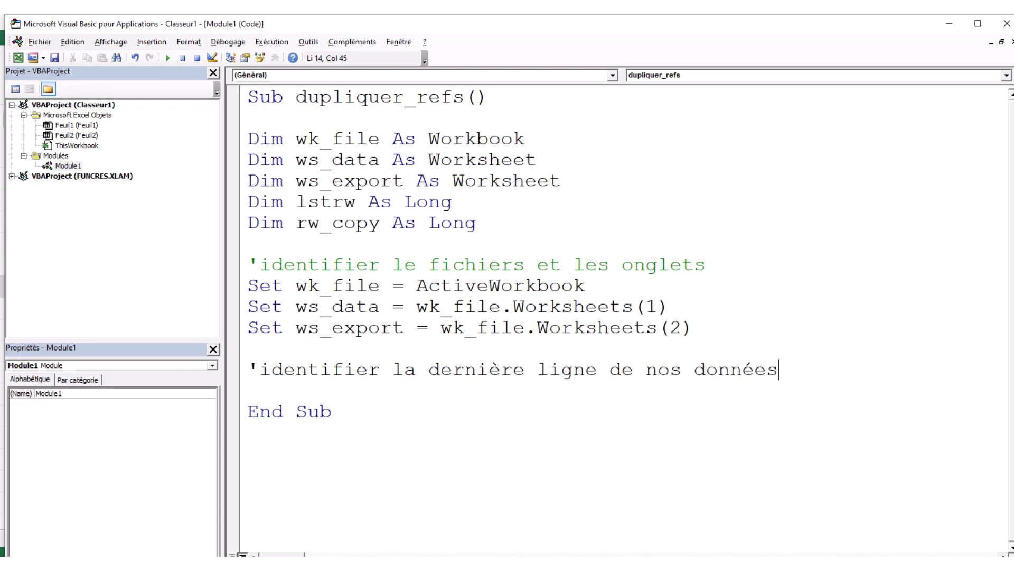
{"action": "key", "text": "Return"}
{"action": "type", "text": "lstrw"}
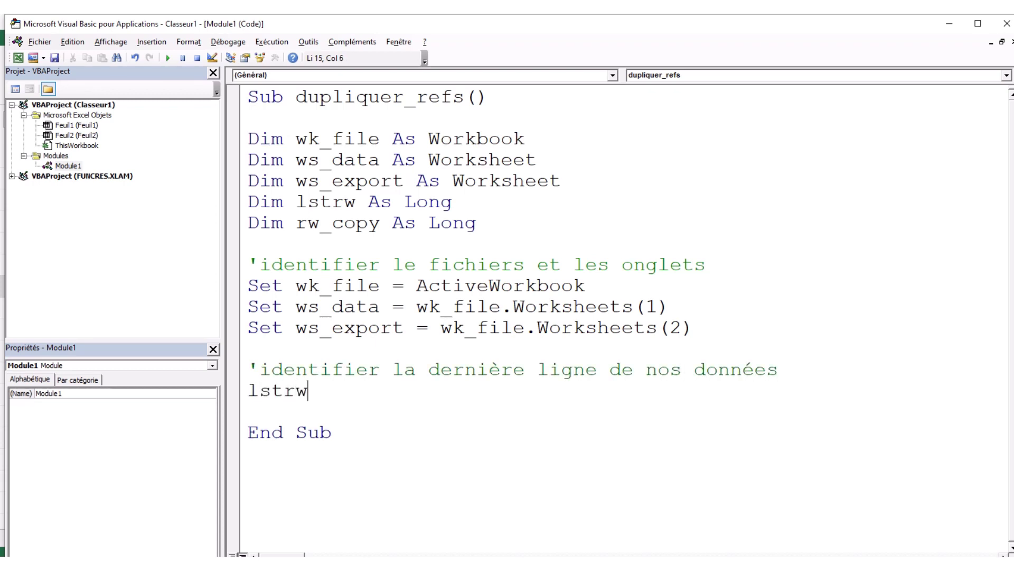
{"action": "type", "text": " = ws"}
{"action": "key", "text": "ctrl+space"}
{"action": "key", "text": "BackSpace"}
{"action": "type", "text": "."}
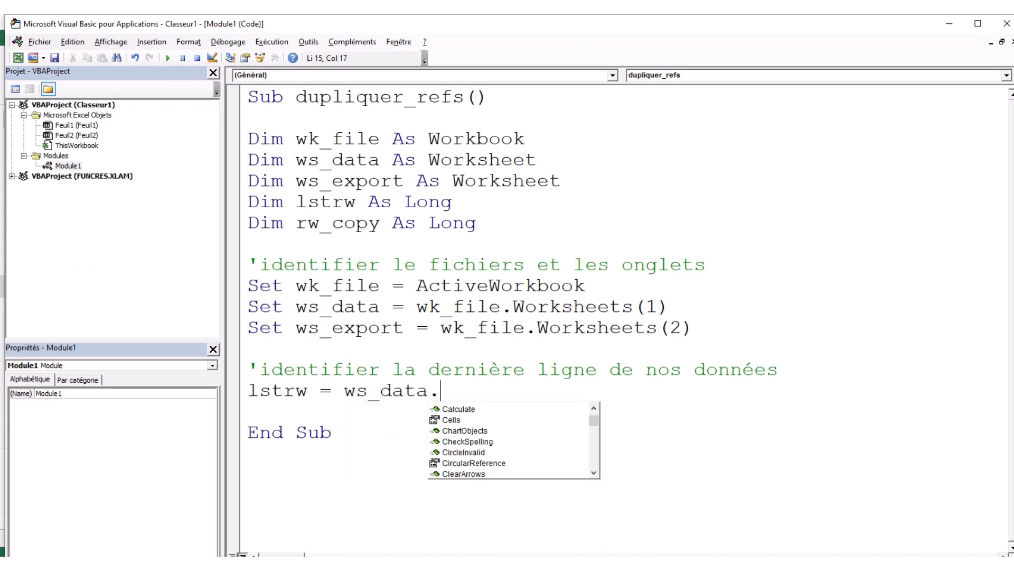
{"action": "type", "text": "cells"}
{"action": "key", "text": "Tab"}
{"action": "type", "text": "("}
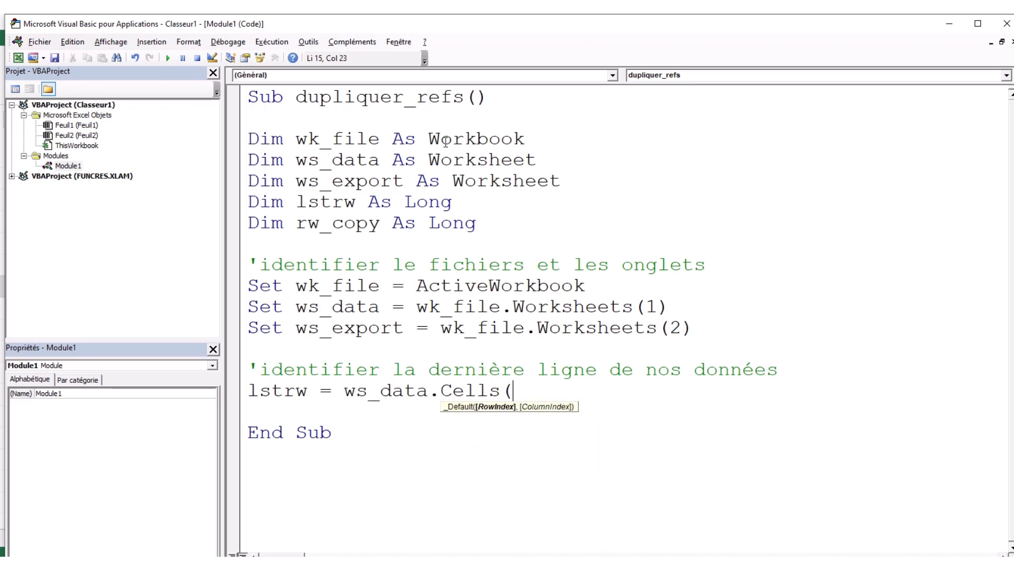
{"action": "type", "text": "rows.coun,"}
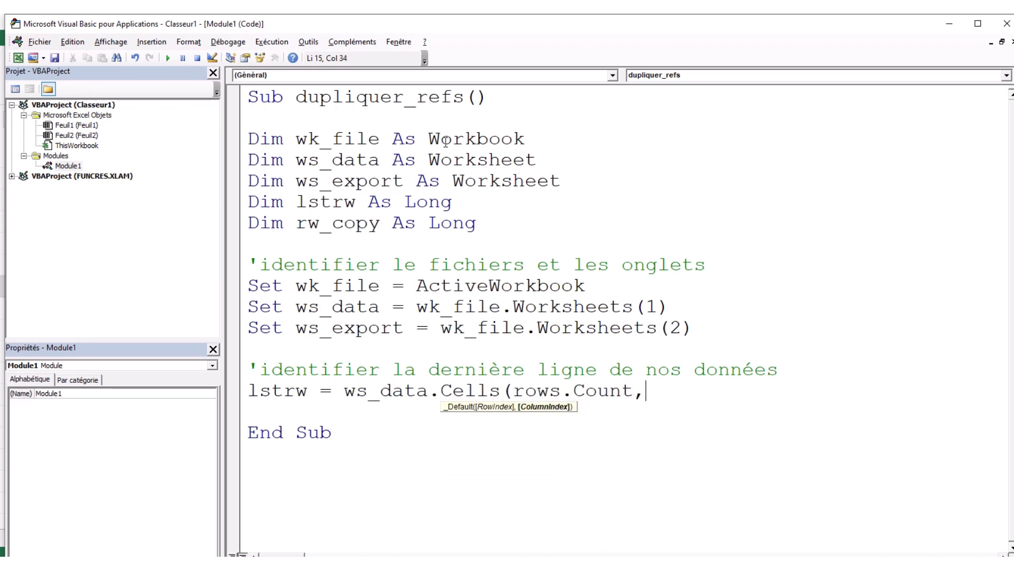
{"action": "type", "text": "1)"}
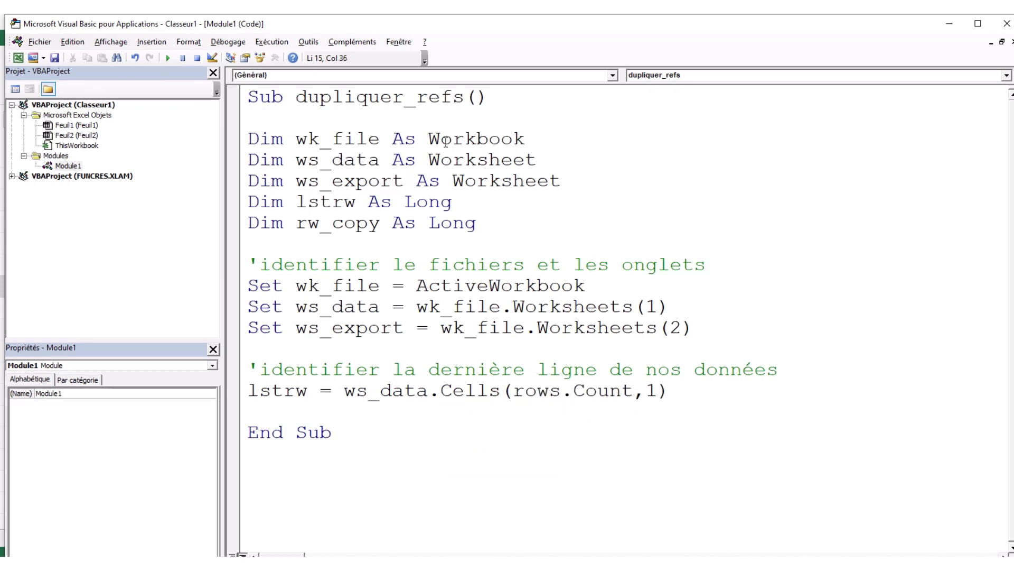
{"action": "type", "text": "end(l"}
{"action": "key", "text": "BackSpace"}
{"action": "type", "text": "xlup)."}
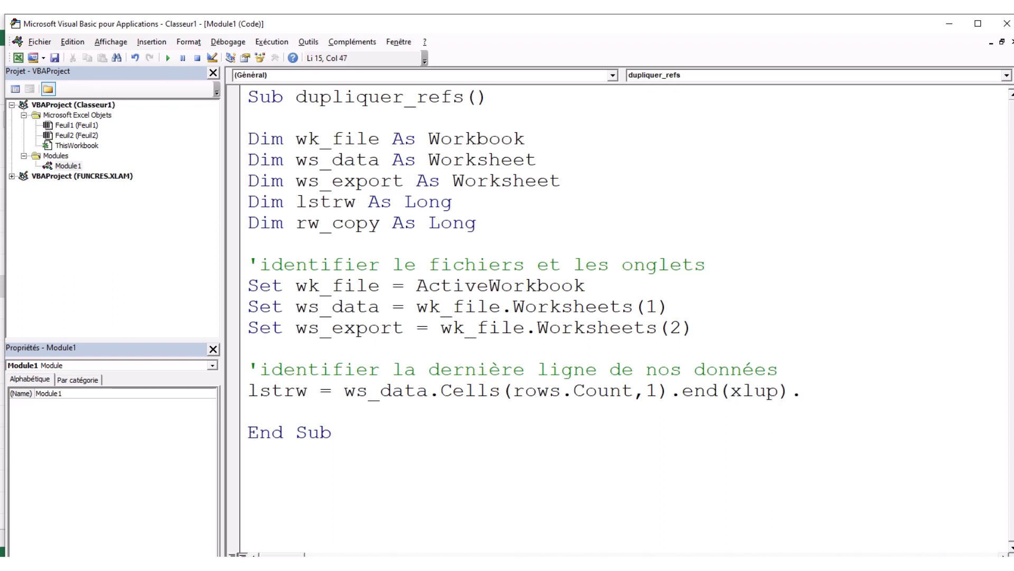
{"action": "type", "text": "row"}
{"action": "key", "text": "Down"}
Step: Start the comment 'boucle sur les données' on a new line
{"action": "key", "text": "Return"}
{"action": "key", "text": "Return"}
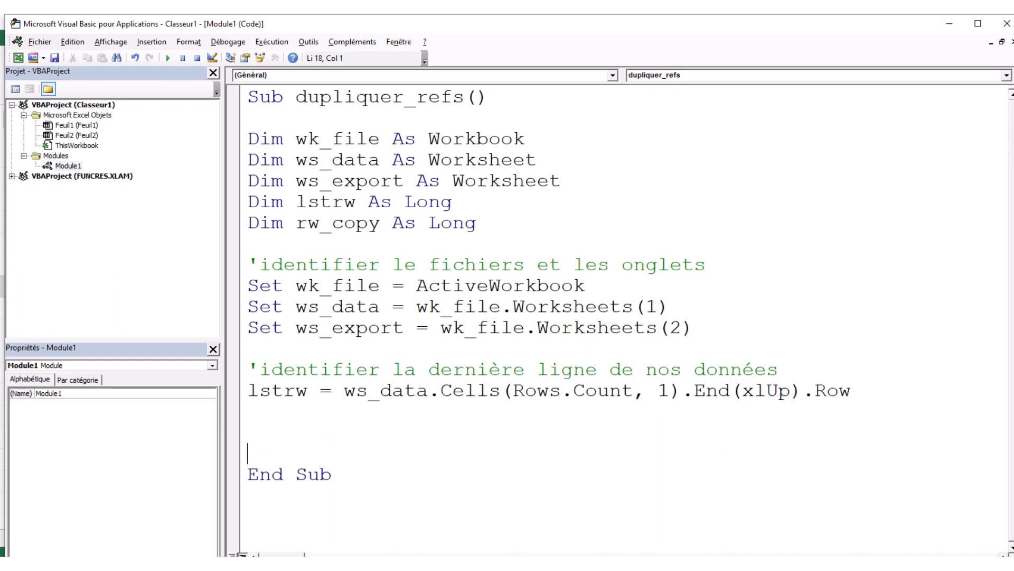
{"action": "key", "text": "Up"}
{"action": "type", "text": "'b"}
{"action": "type", "text": "oucle sur le"}
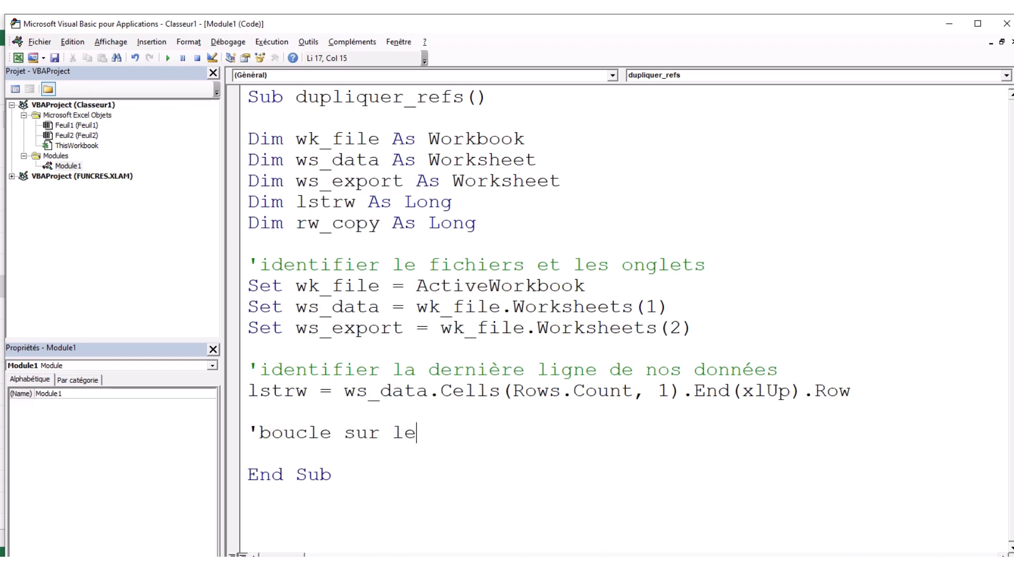
{"action": "type", "text": "s données"}
Step: Write an empty For i = 2 To lstrw … Next loop
{"action": "key", "text": "Return"}
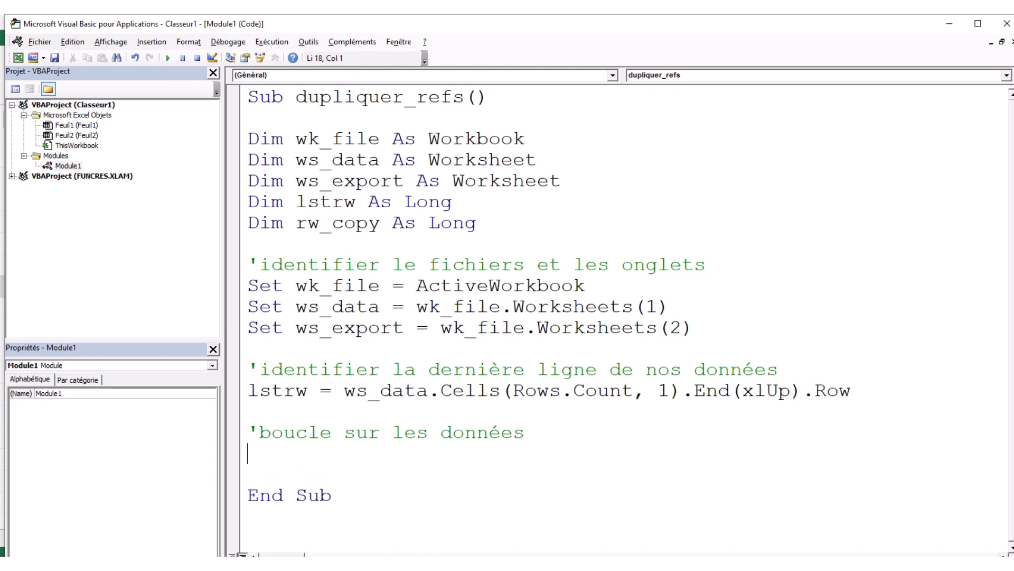
{"action": "type", "text": "for "}
{"action": "type", "text": "i = 2"}
{"action": "type", "text": " to l"}
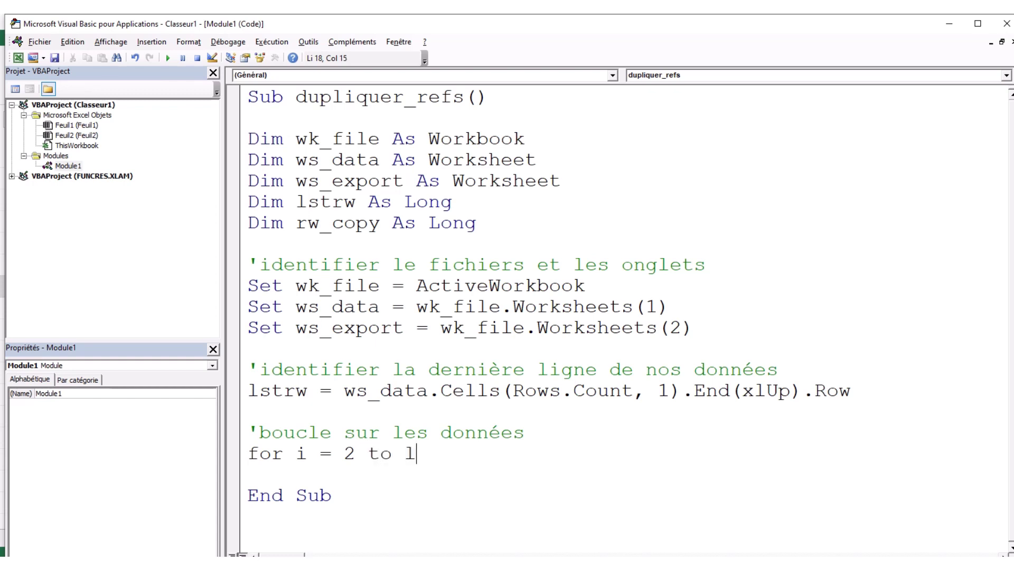
{"action": "type", "text": "strw"}
{"action": "key", "text": "Return"}
{"action": "key", "text": "Return"}
{"action": "type", "text": "nex"}
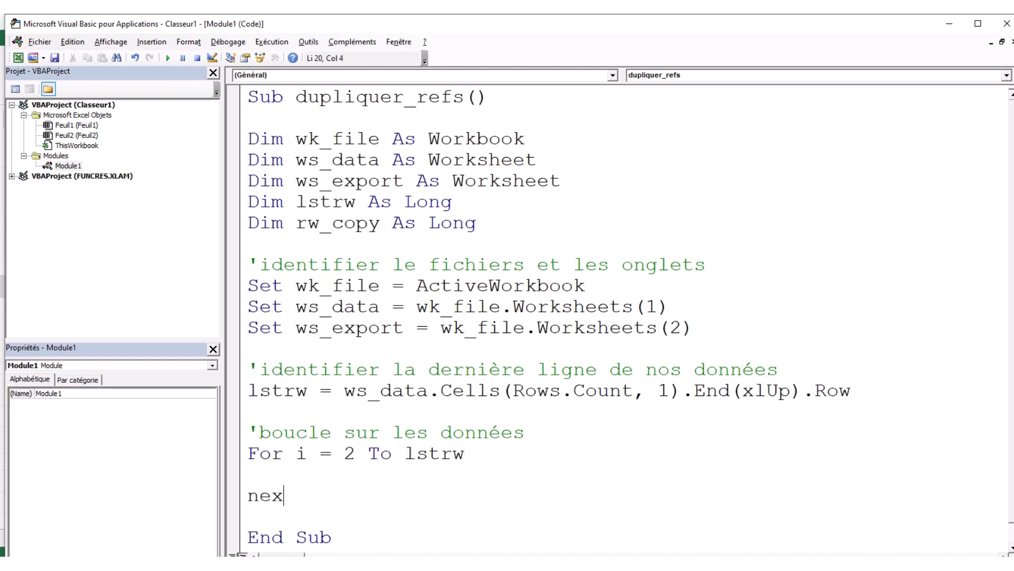
{"action": "type", "text": "t"}
{"action": "key", "text": "Up"}
{"action": "key", "text": "Tab"}
Step: Add Dim quantite As Long to the declarations
{"action": "key", "text": "Up"}
{"action": "key", "text": "Up"}
{"action": "key", "text": "Up"}
{"action": "key", "text": "Up"}
{"action": "key", "text": "Up"}
{"action": "key", "text": "Up"}
{"action": "key", "text": "Up"}
{"action": "key", "text": "Up"}
{"action": "key", "text": "Up"}
{"action": "key", "text": "Up"}
{"action": "key", "text": "Return"}
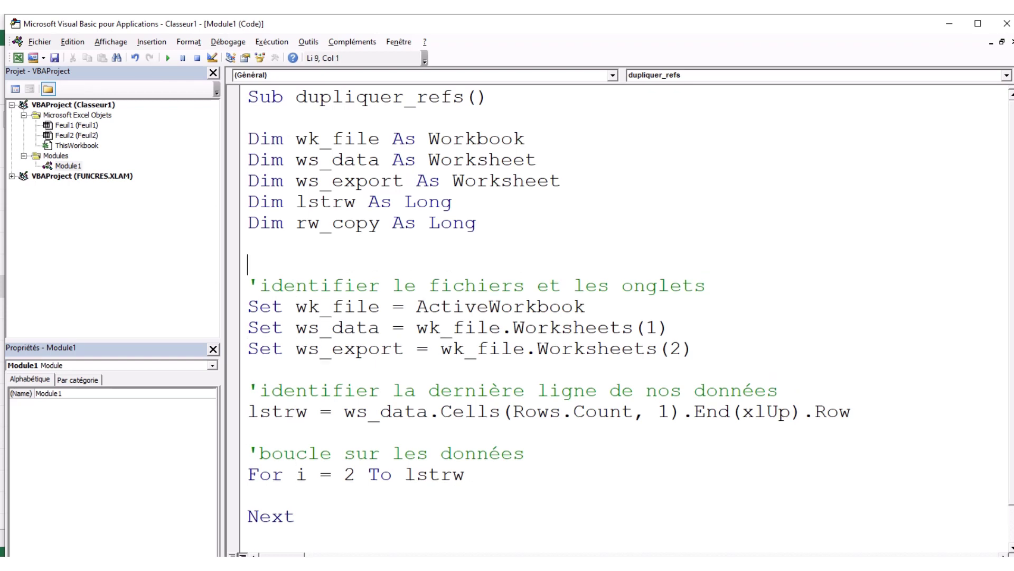
{"action": "key", "text": "Up"}
{"action": "type", "text": "dim "}
{"action": "type", "text": "quantitr"}
{"action": "key", "text": "BackSpace"}
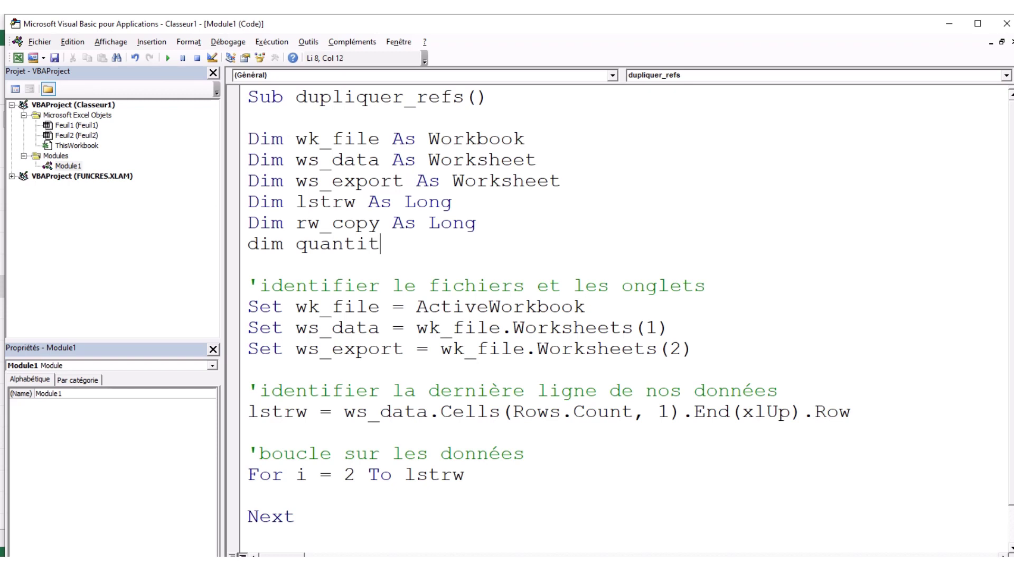
{"action": "type", "text": "e as long"}
{"action": "key", "text": "Down"}
{"action": "key", "text": "Down"}
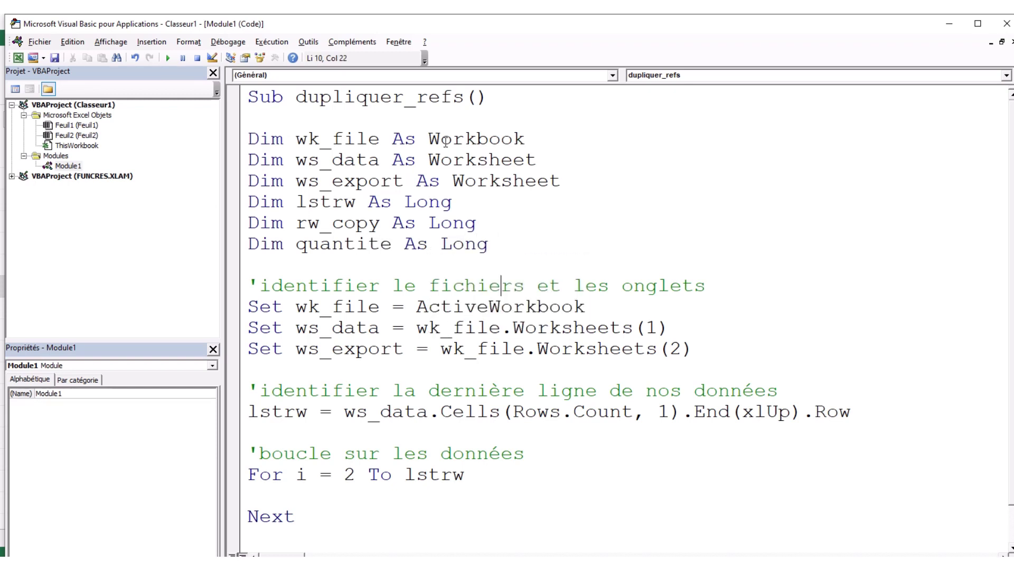
{"action": "key", "text": "Down"}
{"action": "key", "text": "Down"}
{"action": "key", "text": "Down"}
{"action": "key", "text": "Down"}
{"action": "key", "text": "Down"}
{"action": "key", "text": "Down"}
{"action": "key", "text": "Down"}
{"action": "key", "text": "Down"}
{"action": "key", "text": "Down"}
{"action": "key", "text": "Down"}
Step: Inside the row loop, write quantite = ws_data.Cells(i, 3)
{"action": "scroll", "coordinate": [466, 315], "scroll_direction": "down", "scroll_amount": 1}
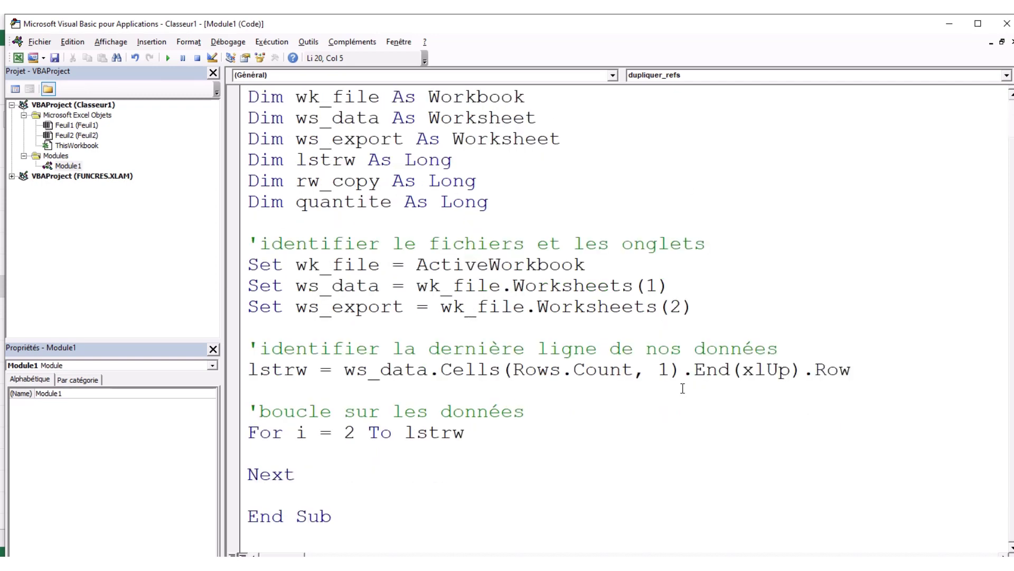
{"action": "type", "text": "qu"}
{"action": "type", "text": "antite = "}
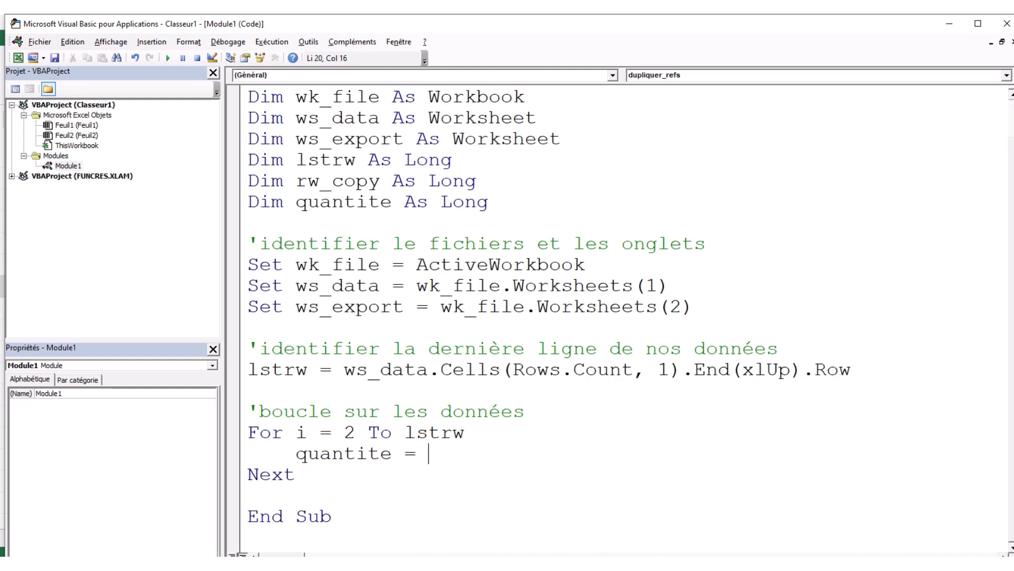
{"action": "type", "text": "ws"}
{"action": "key", "text": "ctrl+space"}
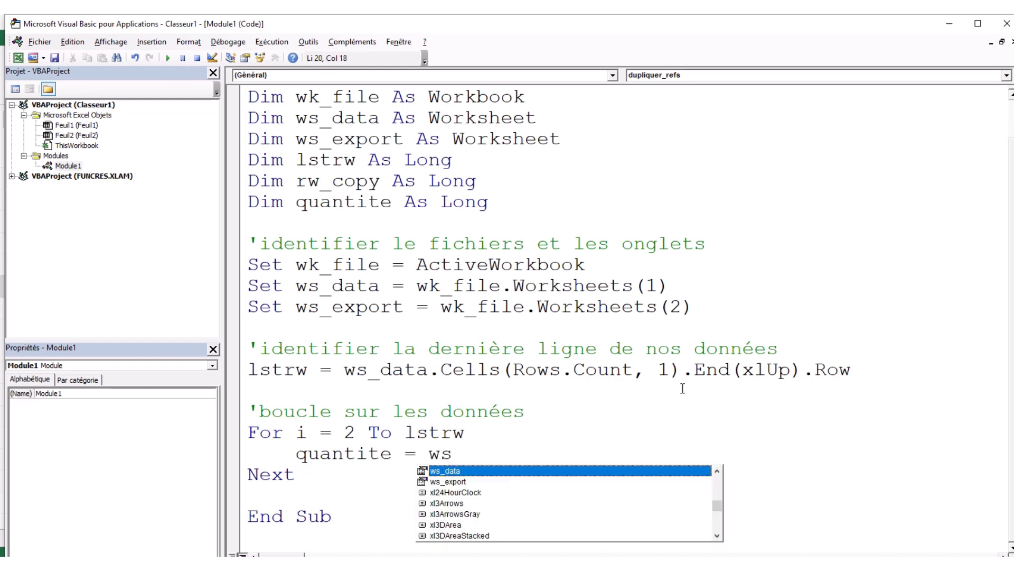
{"action": "key", "text": "Tab"}
{"action": "type", "text": ".cell"}
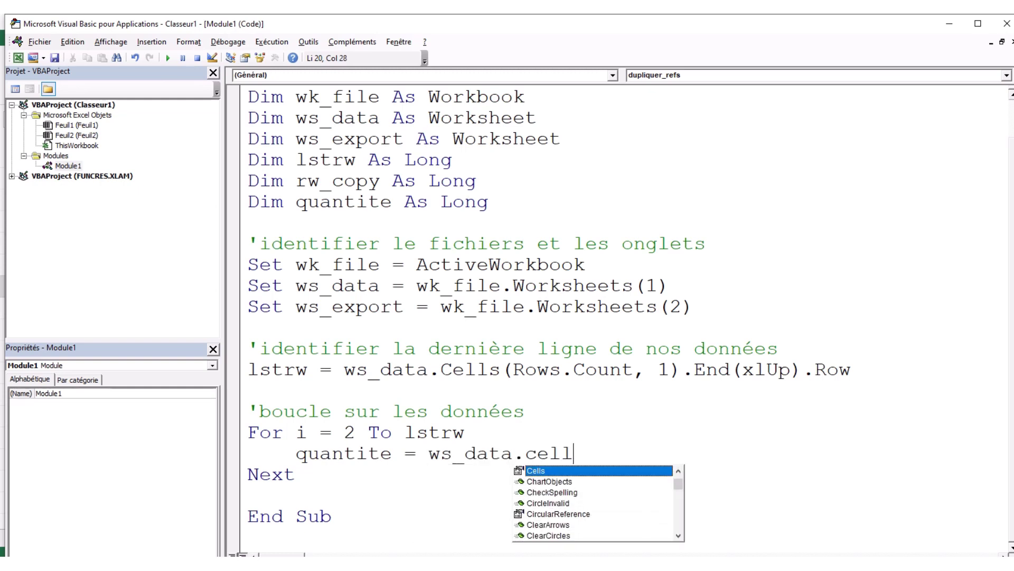
{"action": "type", "text": "s("}
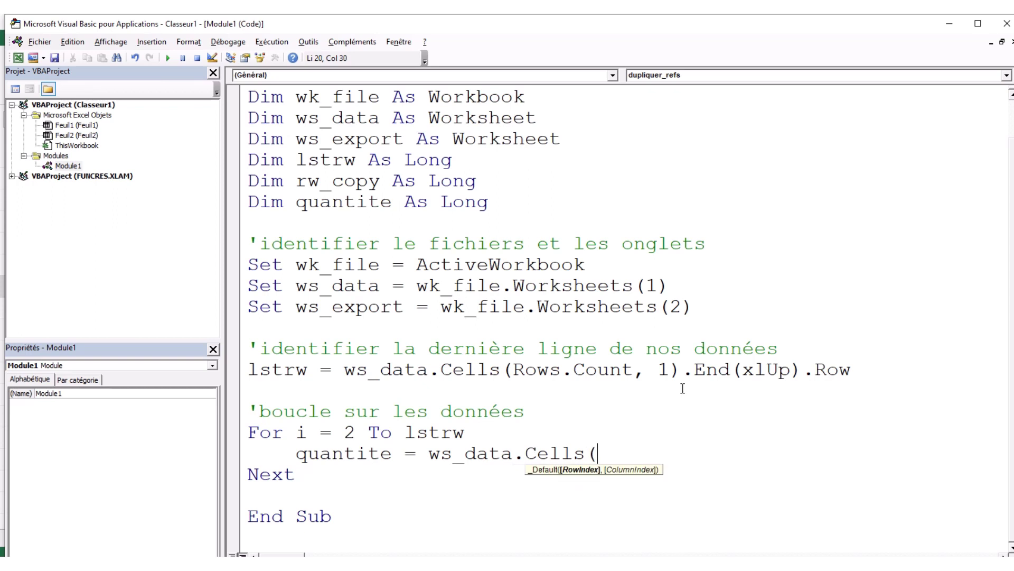
{"action": "type", "text": "i"}
{"action": "type", "text": ","}
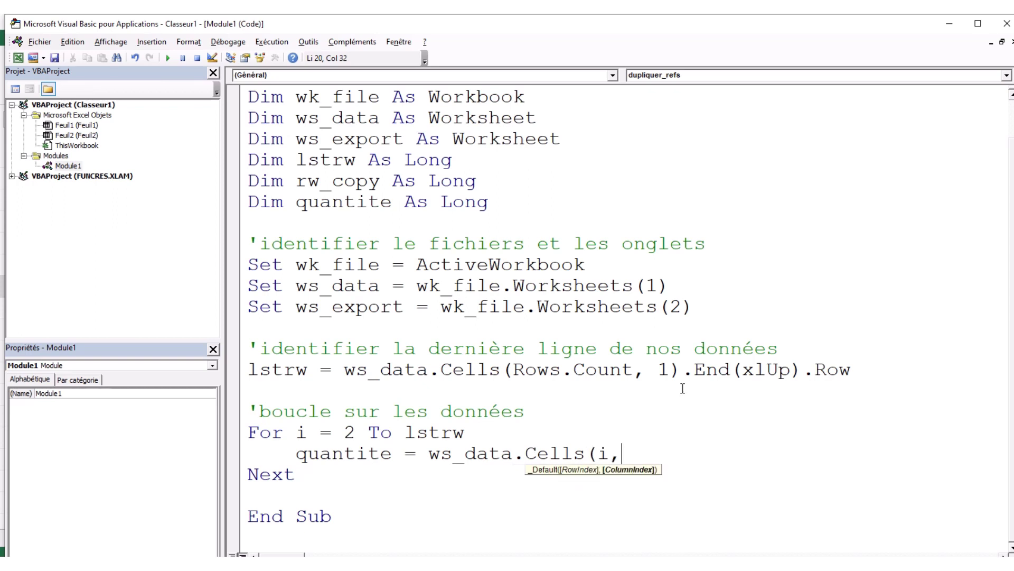
{"action": "type", "text": "3)"}
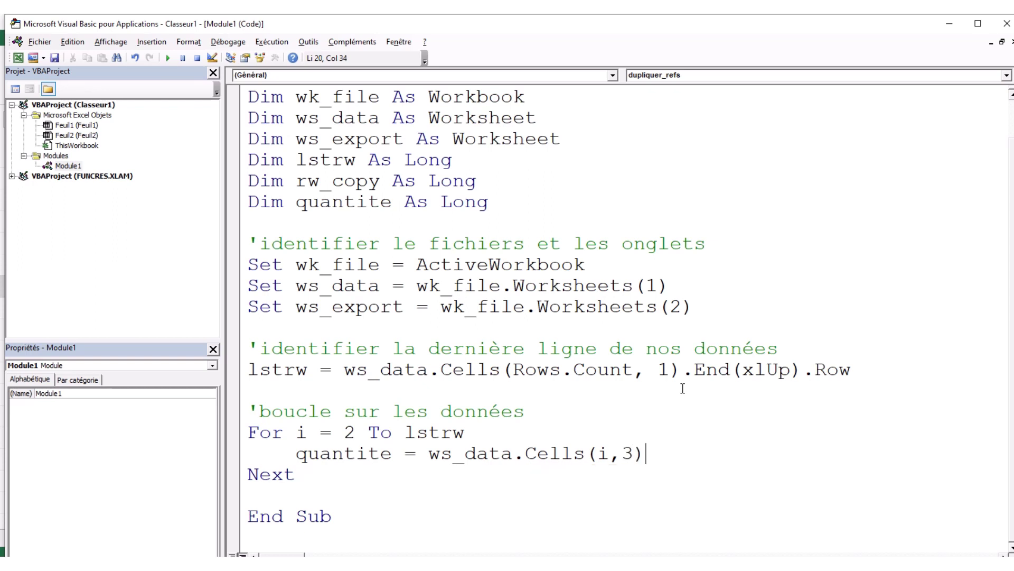
{"action": "key", "text": "Return"}
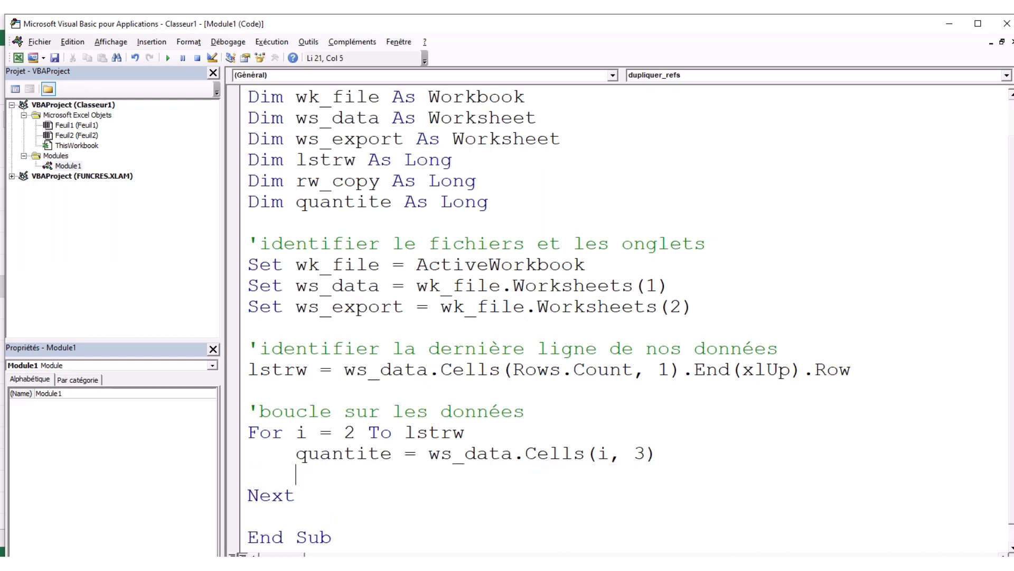
Step: Add the comment 'boucle sur la quantité' and an empty For k = 1 To quantite … Next loop
{"action": "key", "text": "Return"}
{"action": "key", "text": "Return"}
{"action": "type", "text": "'"}
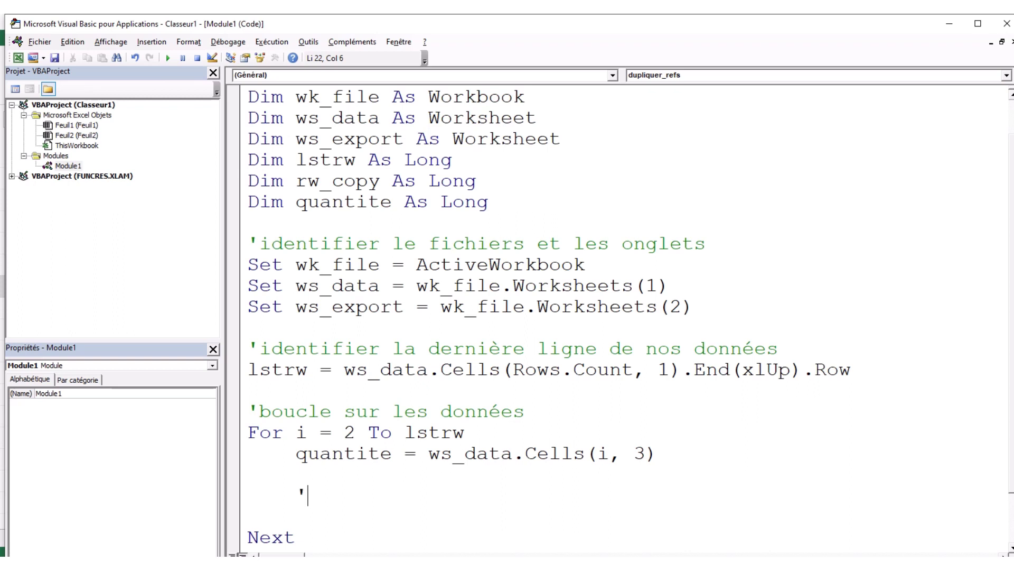
{"action": "type", "text": "boucle sur "}
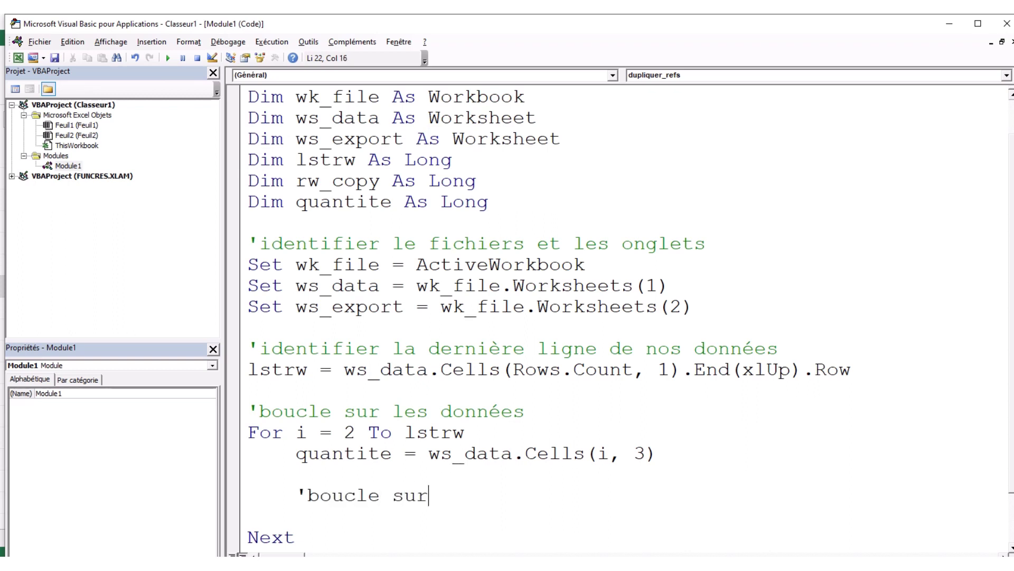
{"action": "type", "text": "la quanti"}
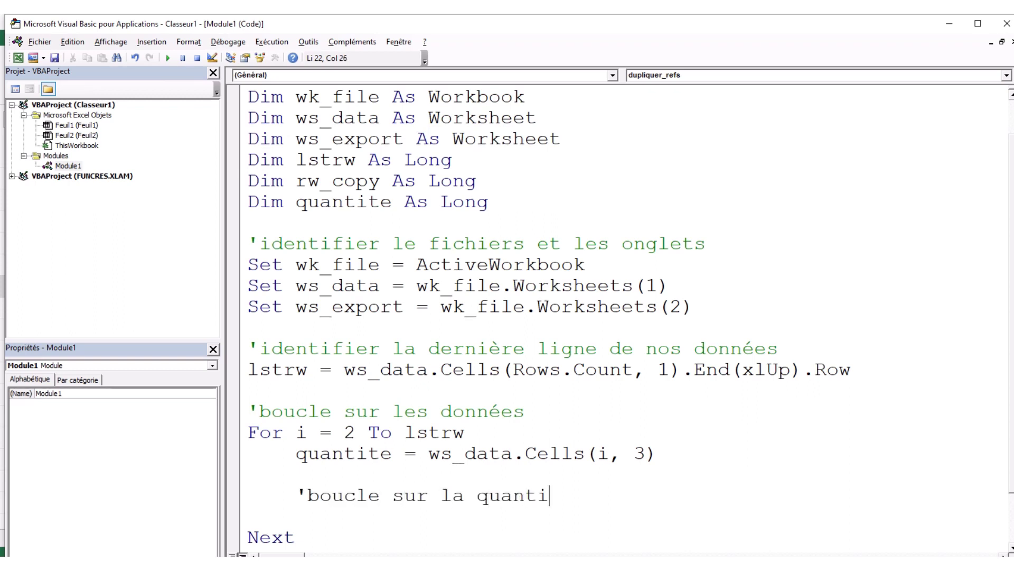
{"action": "type", "text": "té"}
{"action": "key", "text": "Return"}
{"action": "type", "text": "for "}
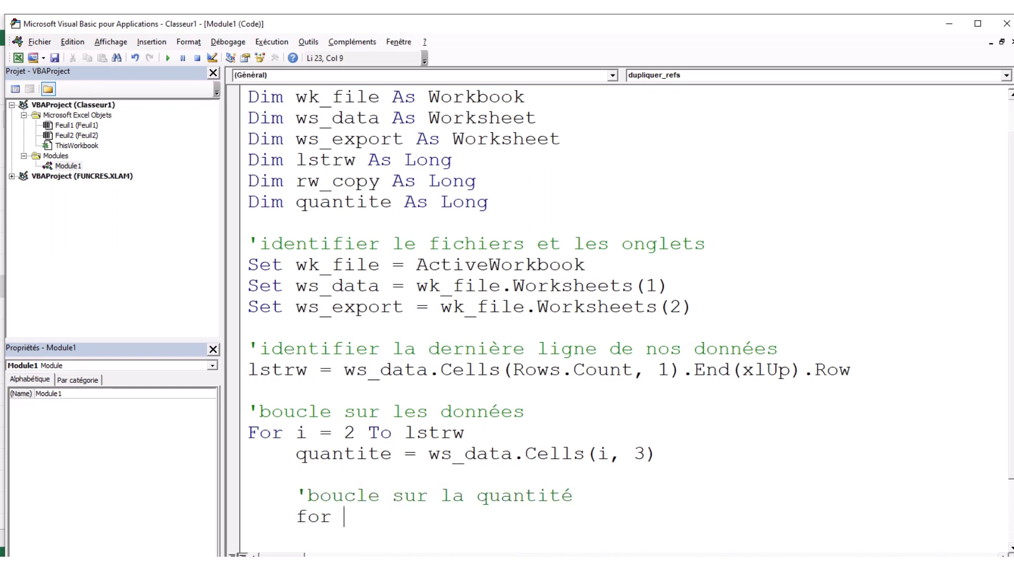
{"action": "type", "text": "k = "}
{"action": "type", "text": "1"}
{"action": "type", "text": " to quan"}
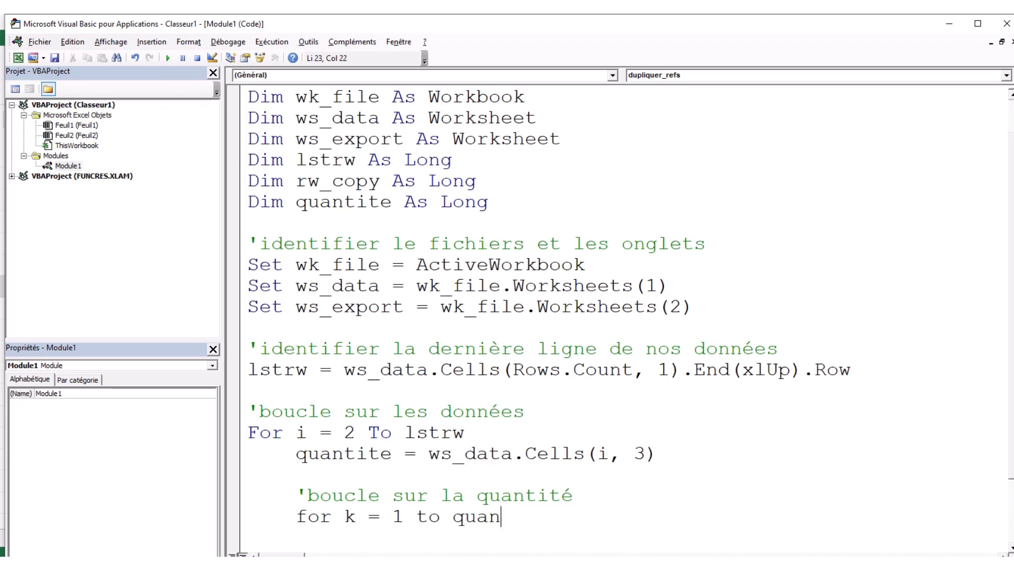
{"action": "type", "text": "tite"}
{"action": "key", "text": "Return"}
{"action": "key", "text": "Return"}
{"action": "type", "text": "ne"}
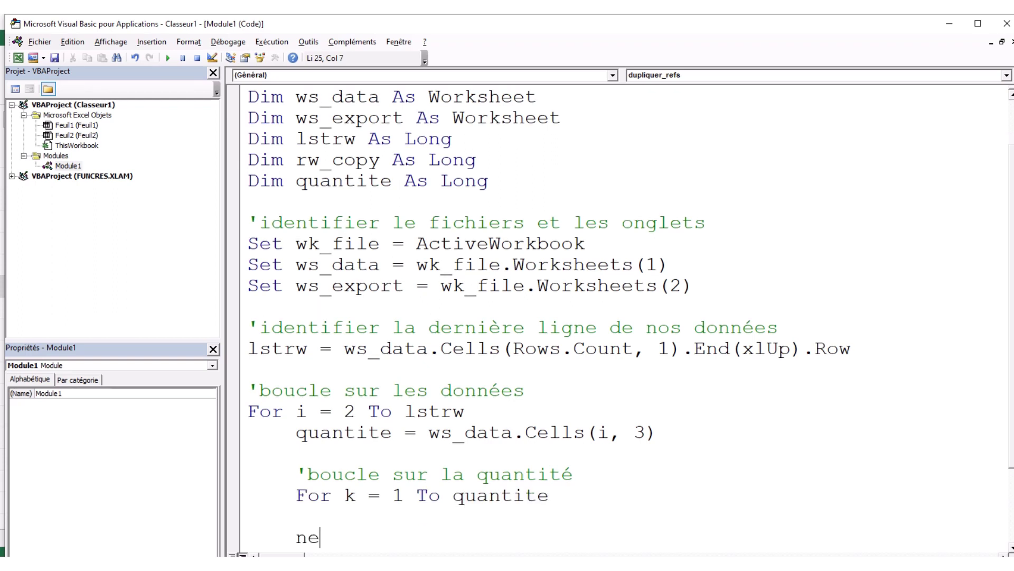
{"action": "type", "text": "xt"}
{"action": "key", "text": "Up"}
{"action": "scroll", "coordinate": [623, 317], "scroll_direction": "down", "scroll_amount": 2}
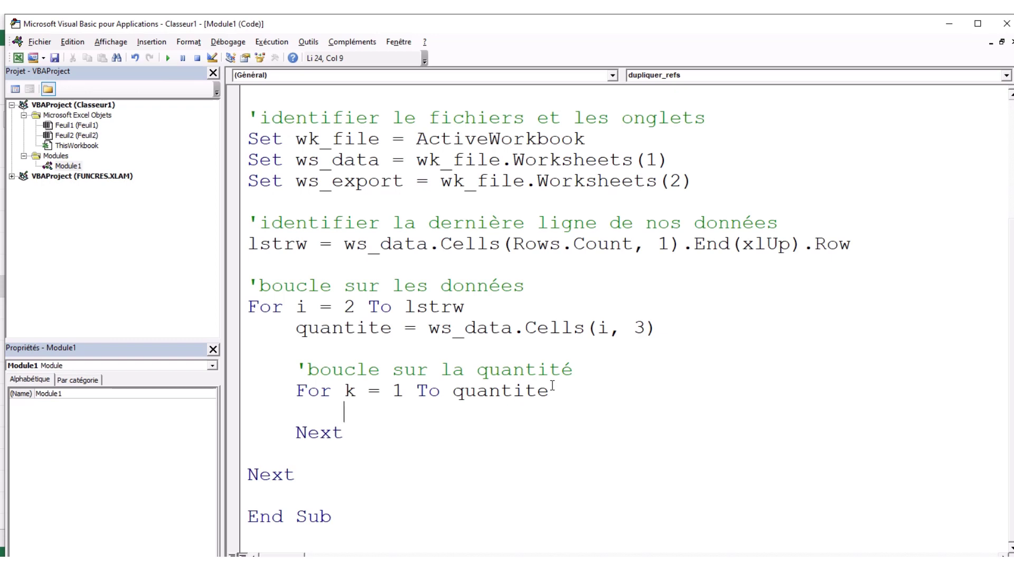
Step: Inside the For k loop, write rw_copy = ws_export.Cells(Rows.Count,1).End(xlUp).Row under 'identifier la ligne de collage'
{"action": "type", "text": "'"}
{"action": "type", "text": "identifier"}
{"action": "key", "text": "BackSpace"}
{"action": "key", "text": "BackSpace"}
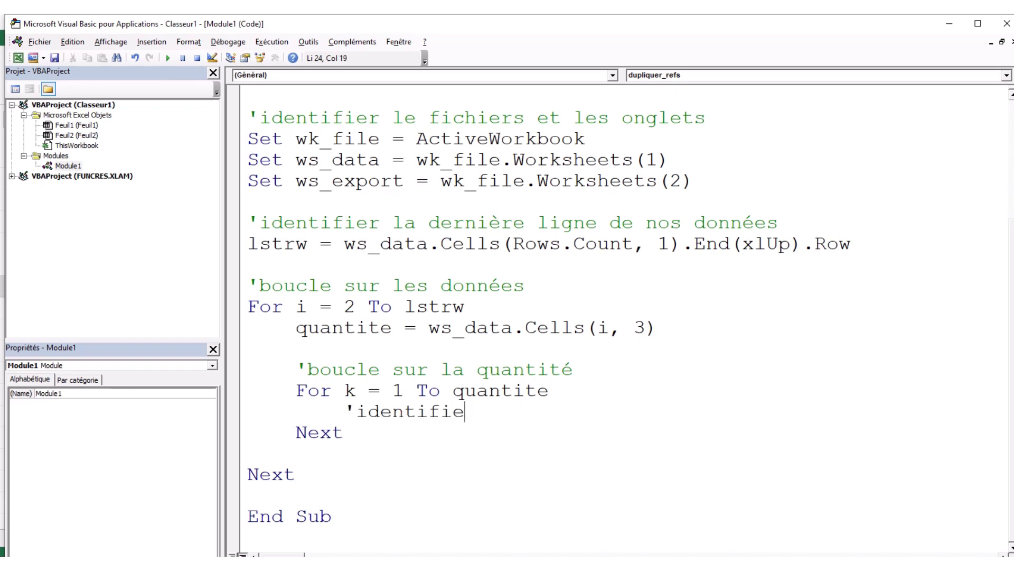
{"action": "type", "text": "r la lign"}
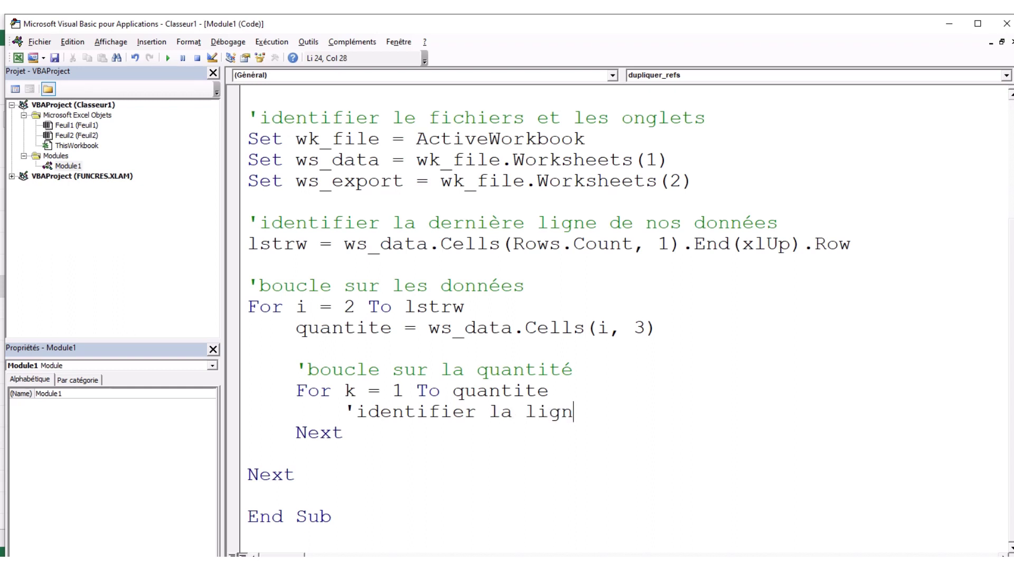
{"action": "type", "text": "e de col"}
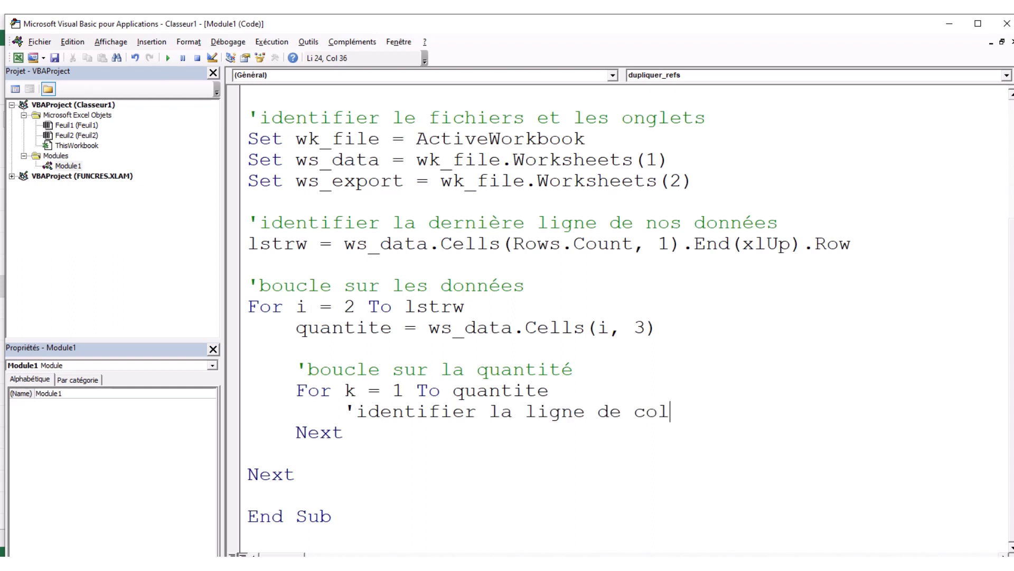
{"action": "type", "text": "lage"}
{"action": "key", "text": "Return"}
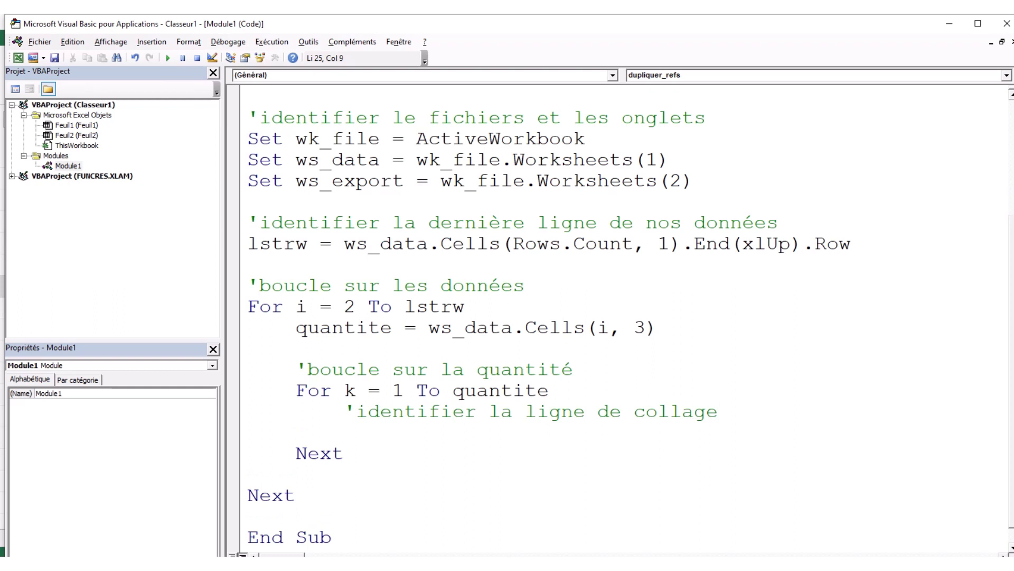
{"action": "type", "text": "rw_copy ="}
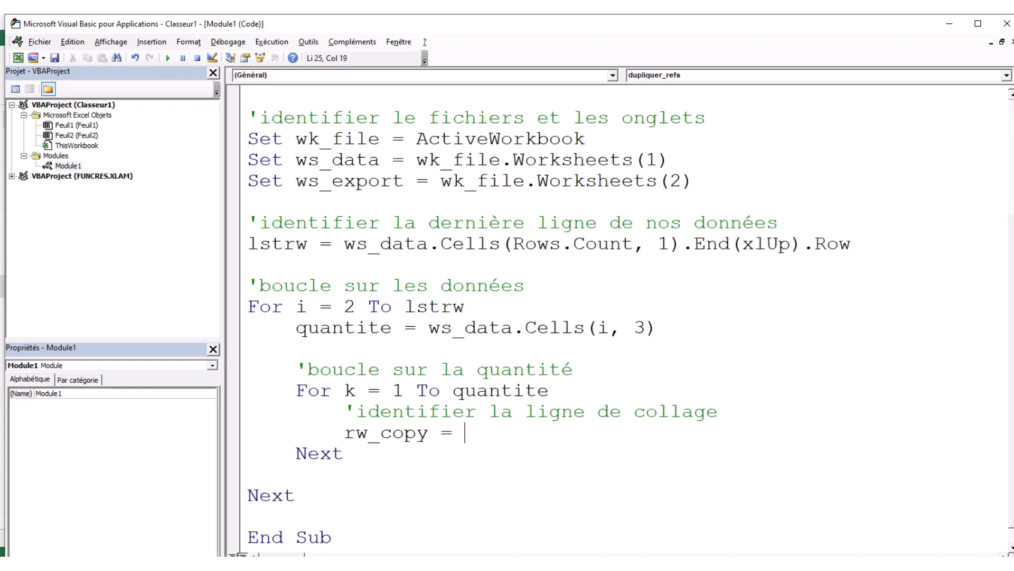
{"action": "type", "text": "ws_export"}
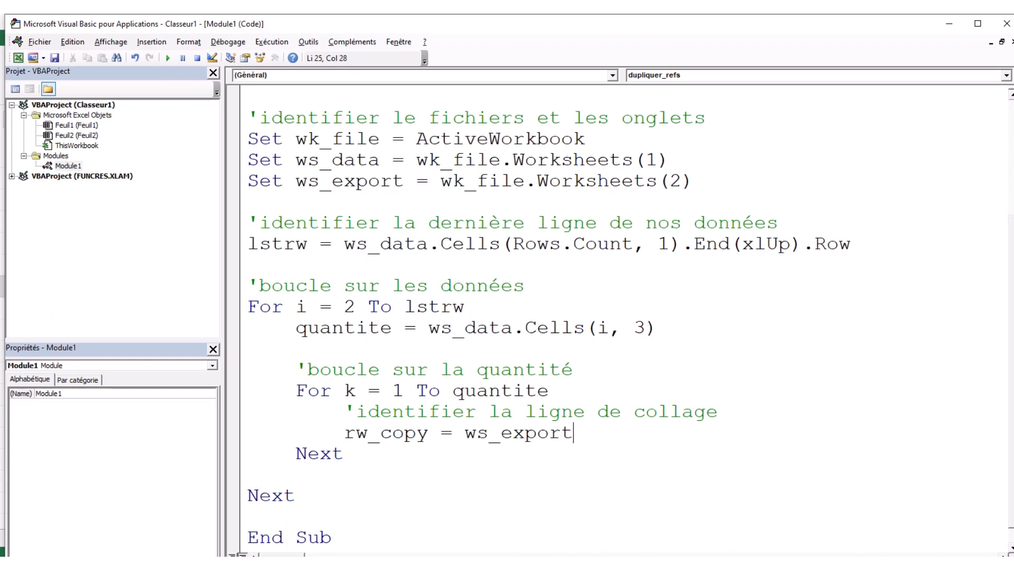
{"action": "type", "text": ".cells("}
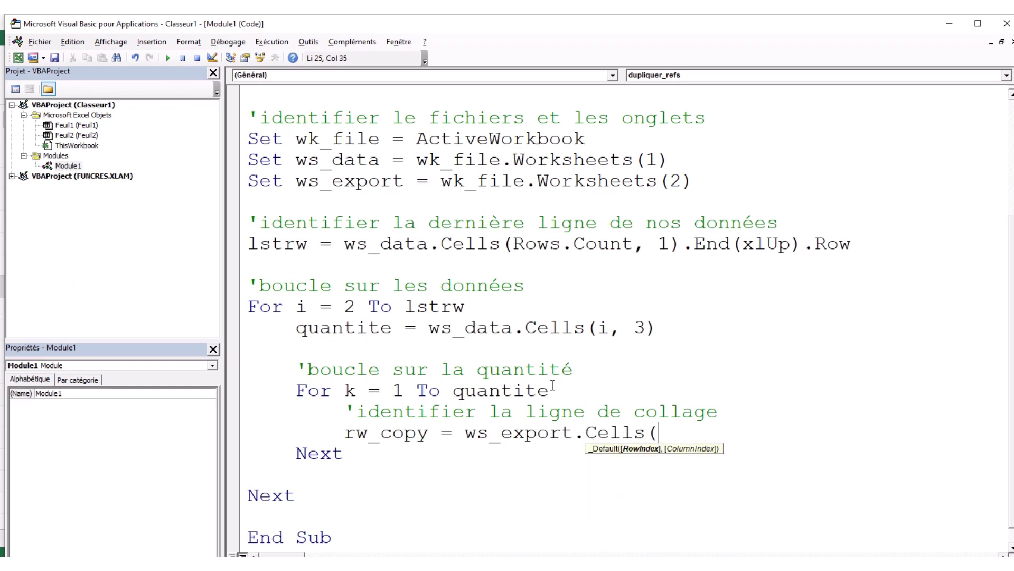
{"action": "type", "text": "rows.count,"}
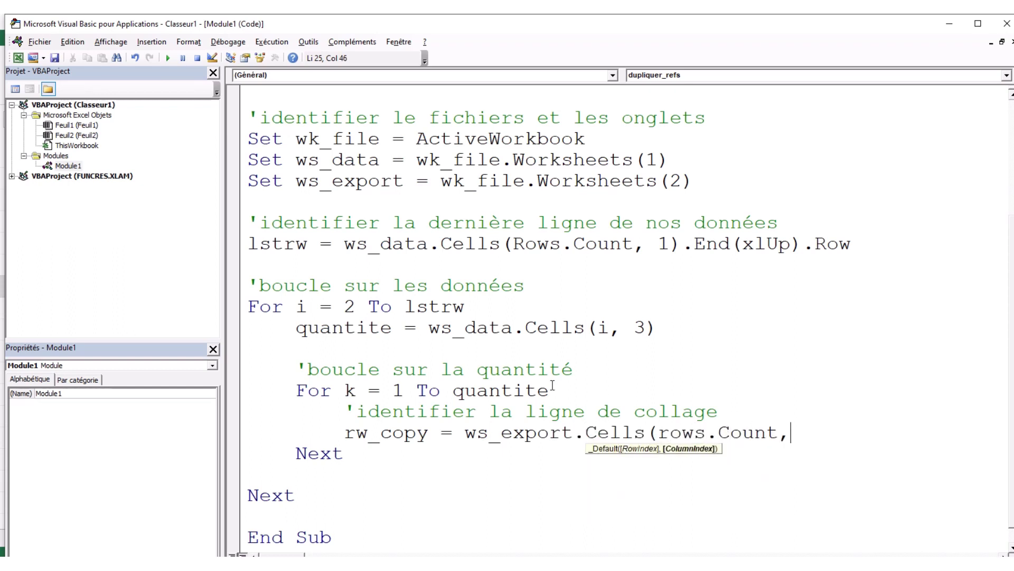
{"action": "type", "text": "1)"}
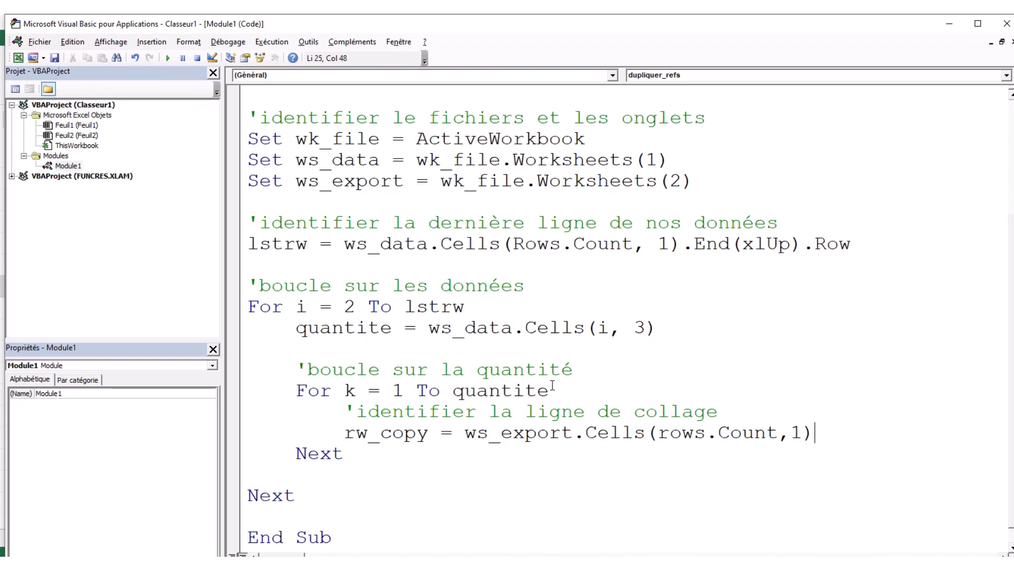
{"action": "type", "text": ".end"}
{"action": "type", "text": "(xlup)"}
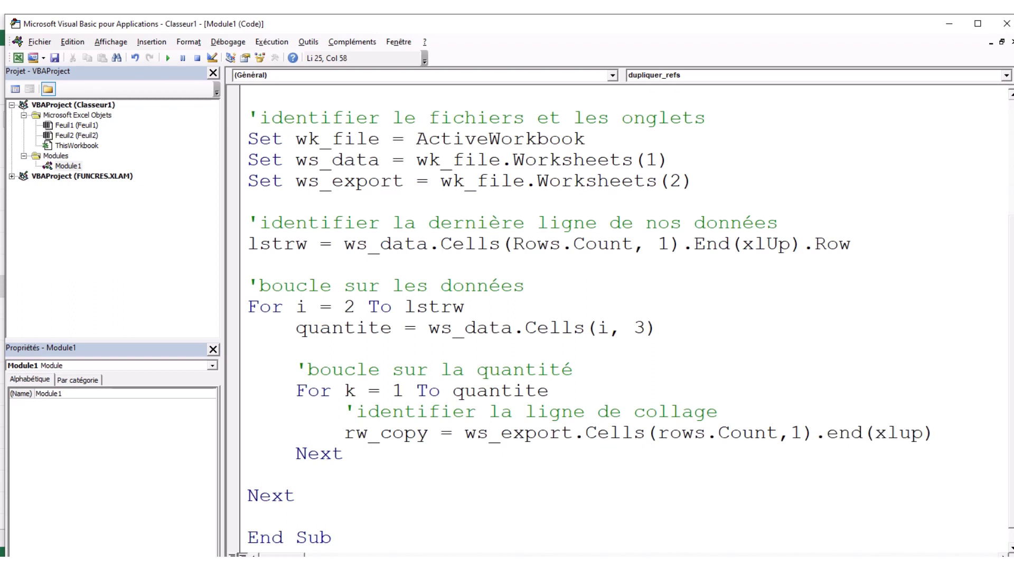
{"action": "type", "text": ".row"}
Step: Add a 'coller les infos' comment and an empty With ws_export … End With block before Next
{"action": "key", "text": "Return"}
{"action": "key", "text": "Return"}
{"action": "key", "text": "Return"}
{"action": "key", "text": "Up"}
{"action": "type", "text": "'"}
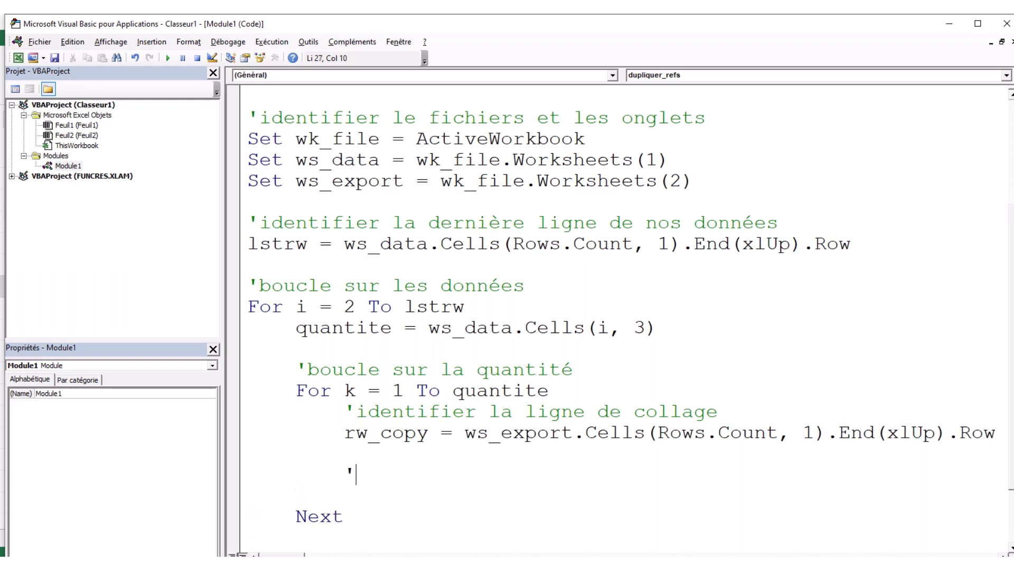
{"action": "type", "text": "coller les info"}
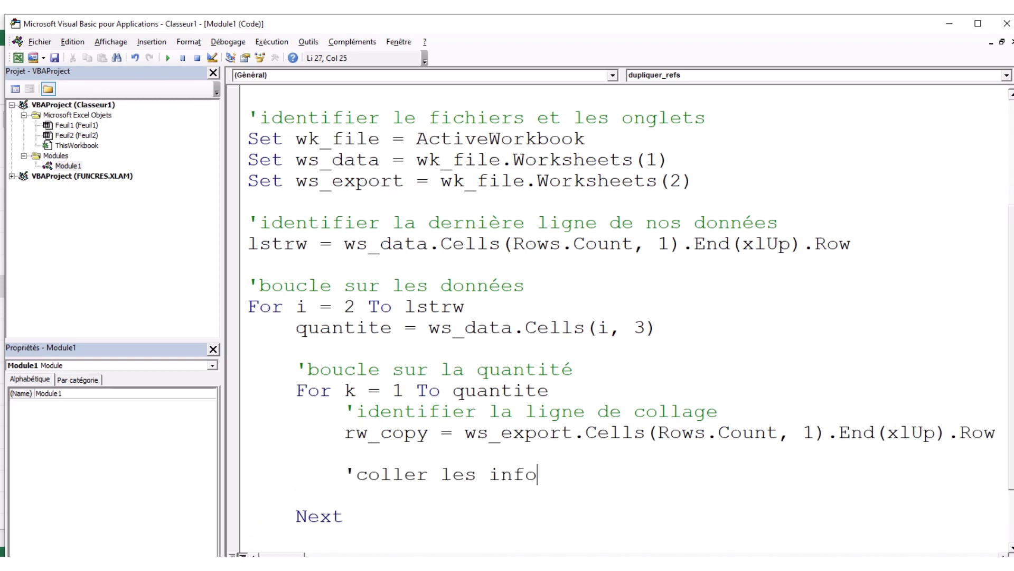
{"action": "type", "text": "s"}
{"action": "key", "text": "Return"}
{"action": "type", "text": "with "}
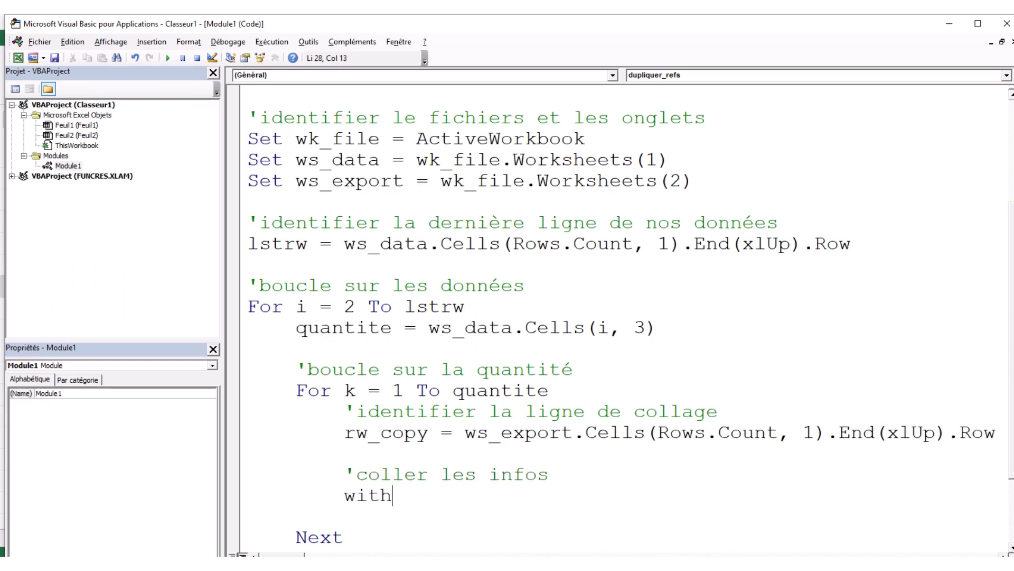
{"action": "type", "text": "w"}
{"action": "type", "text": "s_"}
{"action": "key", "text": "ctrl+space"}
{"action": "key", "text": "Down"}
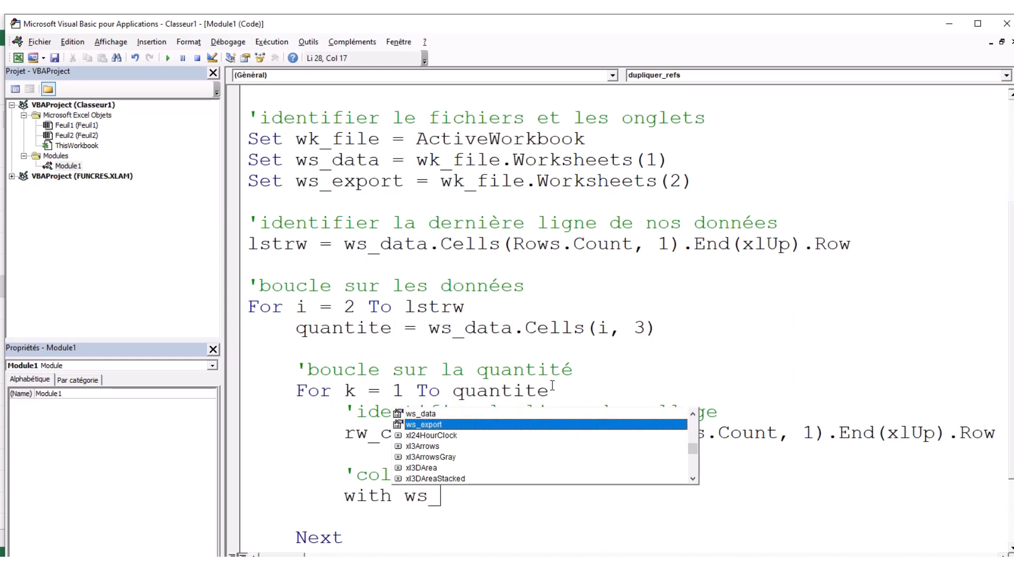
{"action": "key", "text": "Return"}
{"action": "type", "text": "end w"}
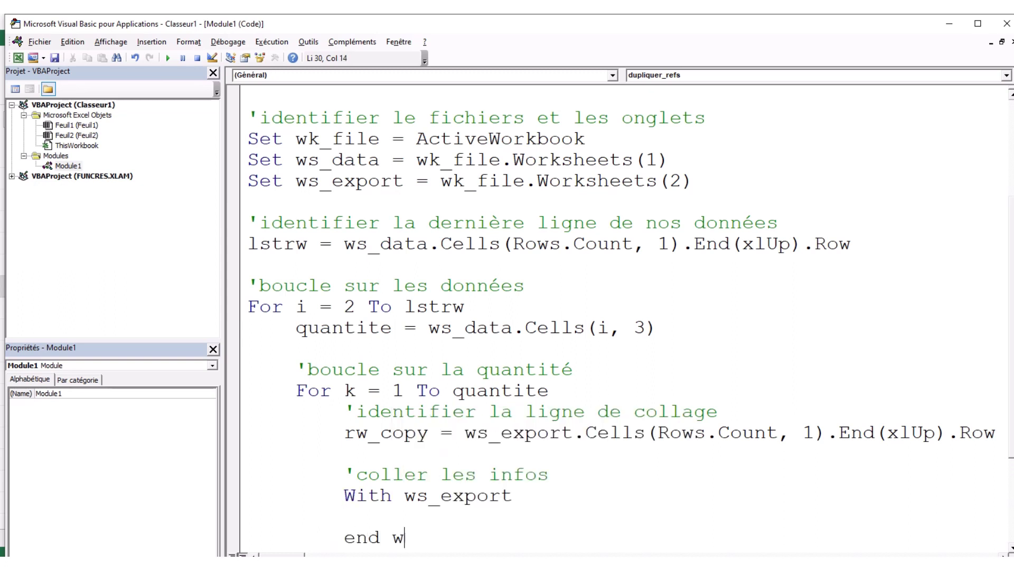
{"action": "type", "text": "ith"}
{"action": "key", "text": "Up"}
{"action": "key", "text": "Tab"}
Step: Inside the block, write .Cells(rw_copy,1) = ws_data.Cells(i,1) and duplicate that line below
{"action": "type", "text": "."}
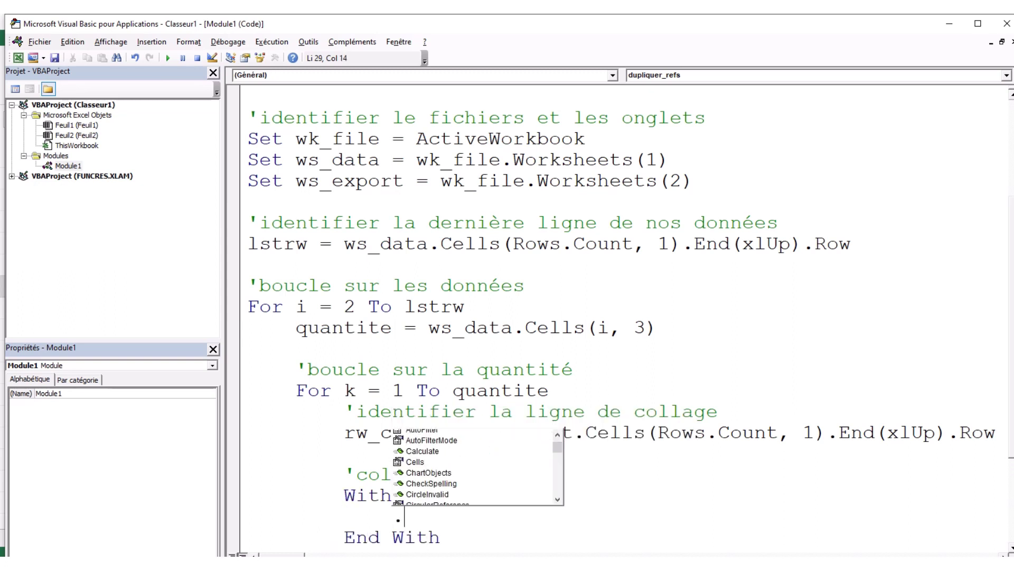
{"action": "type", "text": "cells("}
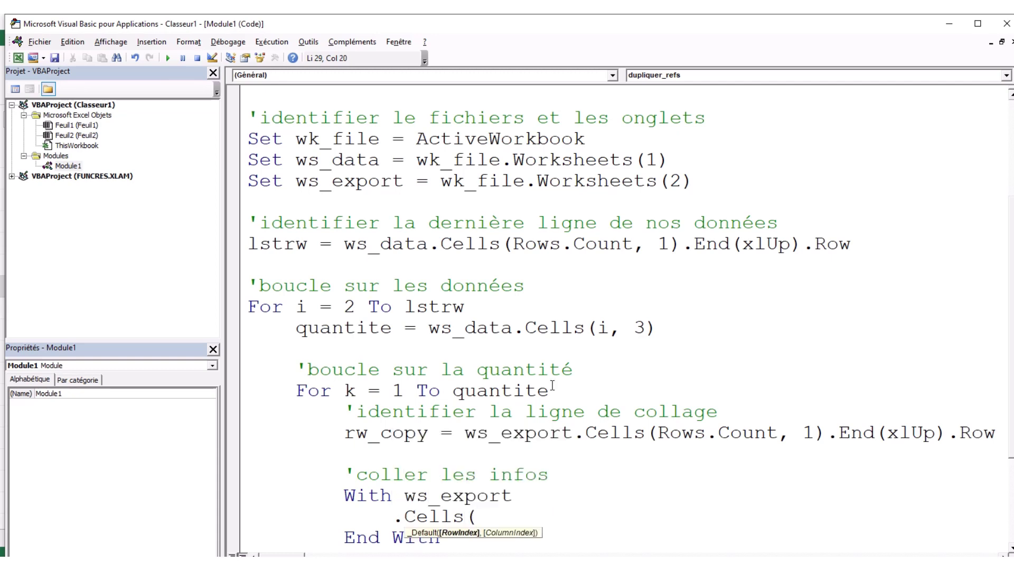
{"action": "type", "text": "rw_copy"}
{"action": "type", "text": ","}
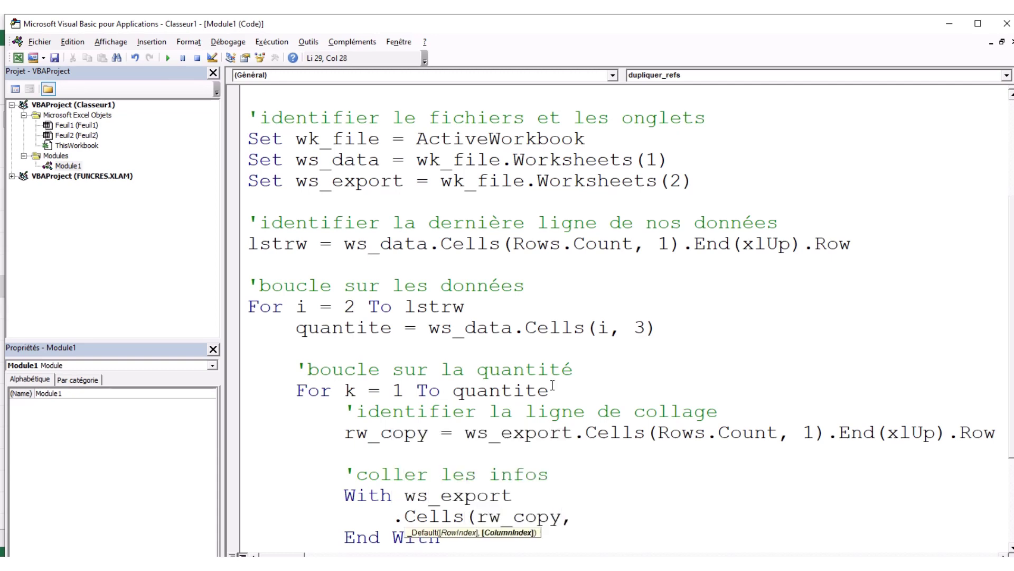
{"action": "type", "text": "1)"}
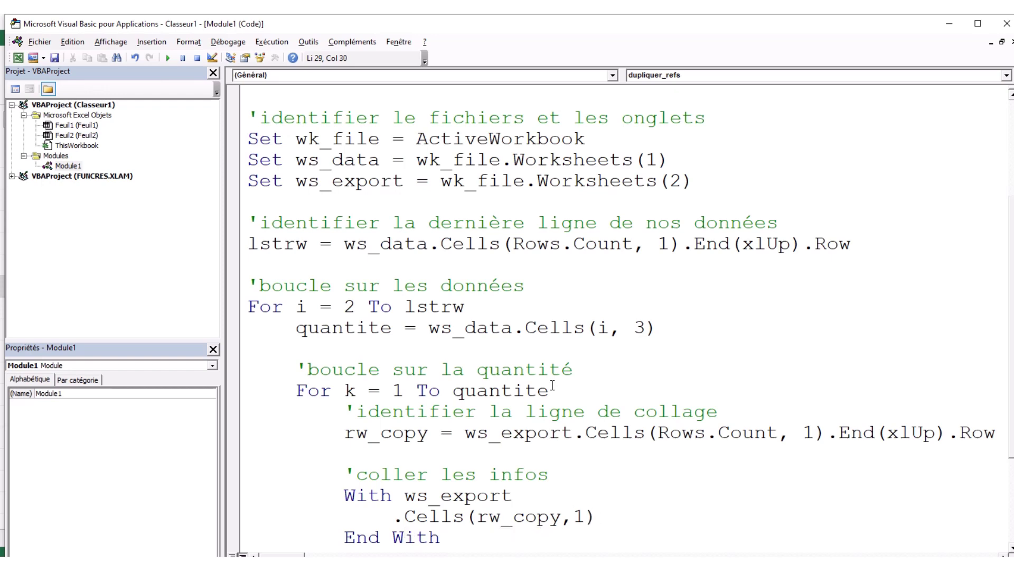
{"action": "type", "text": " = ws_"}
{"action": "type", "text": "data"}
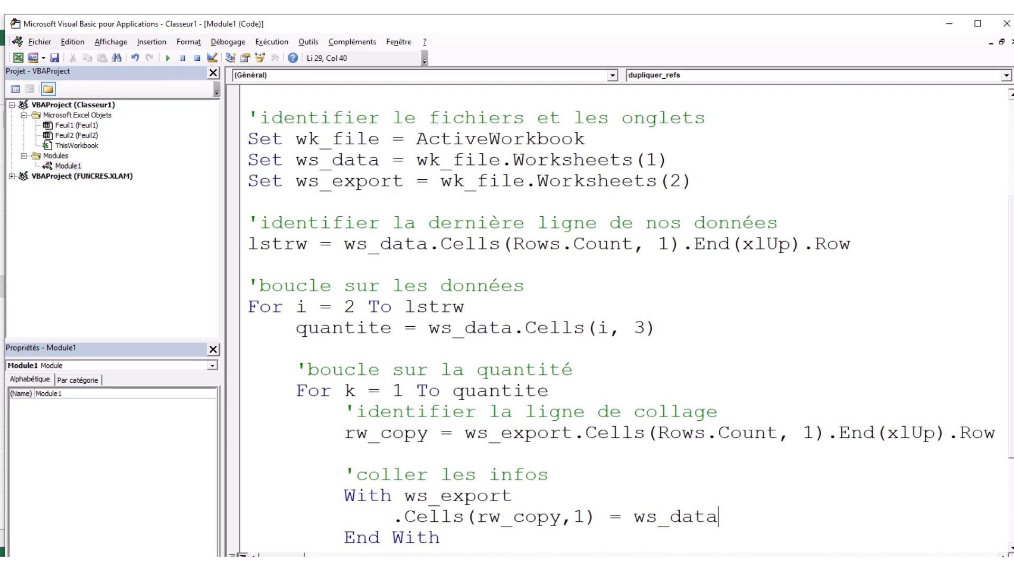
{"action": "type", "text": "."}
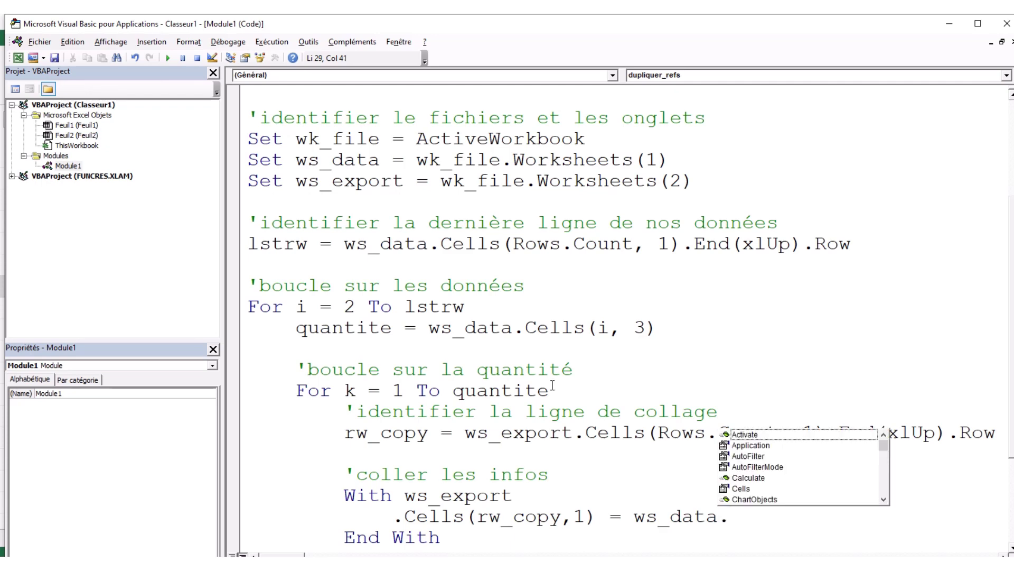
{"action": "type", "text": "cells("}
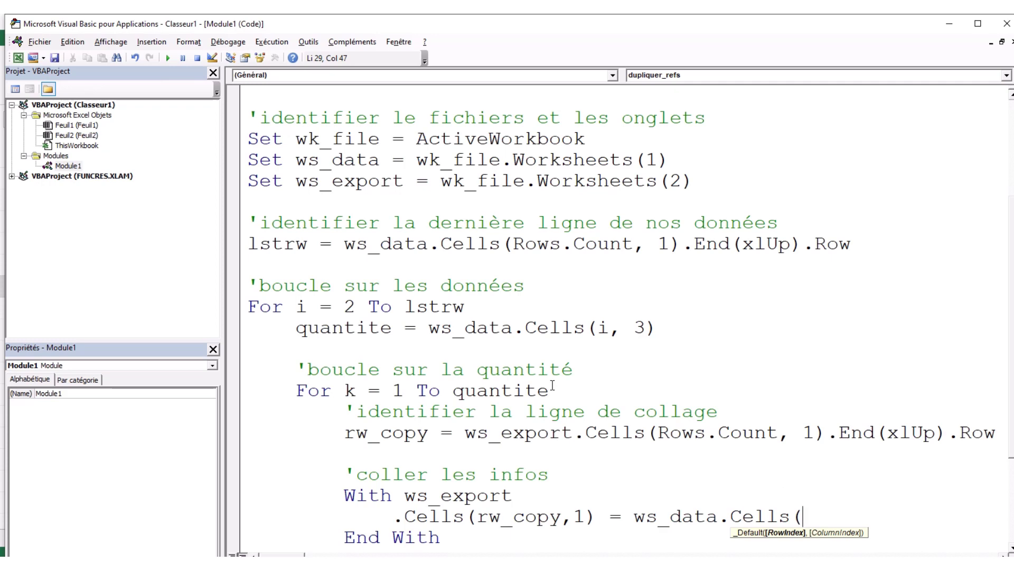
{"action": "type", "text": "i,"}
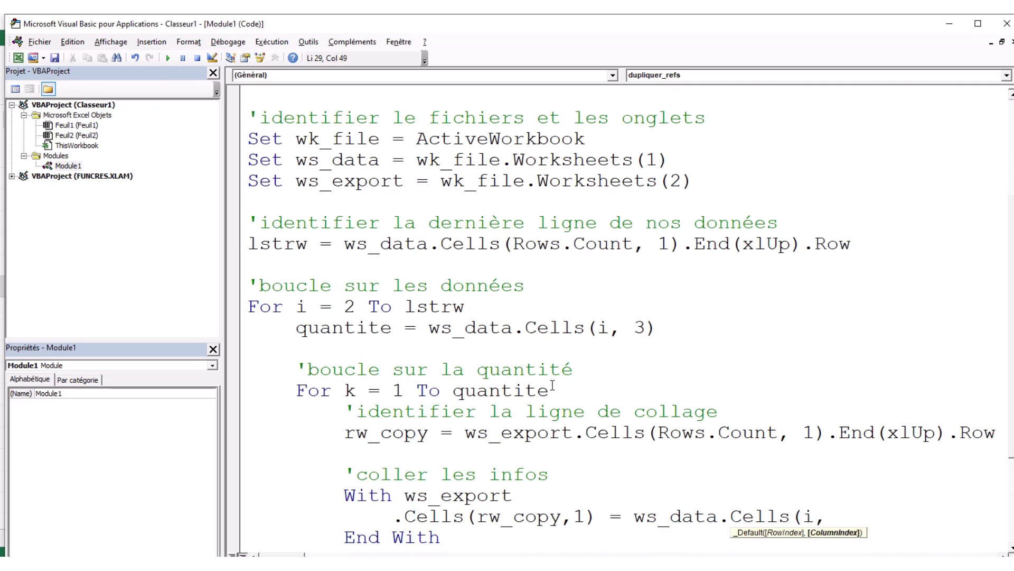
{"action": "type", "text": "1)"}
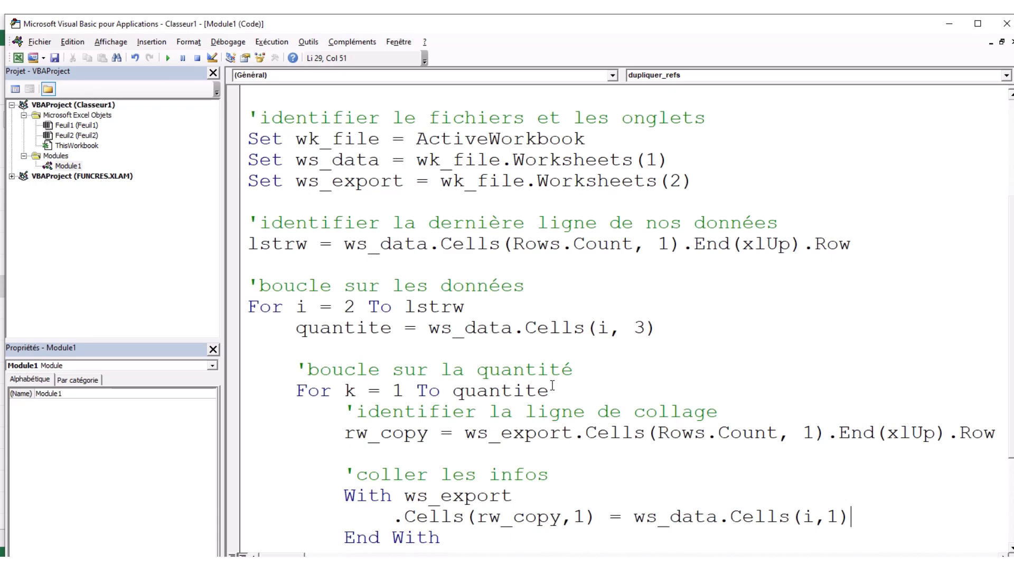
{"action": "key", "text": "Return"}
{"action": "key", "text": "shift+End"}
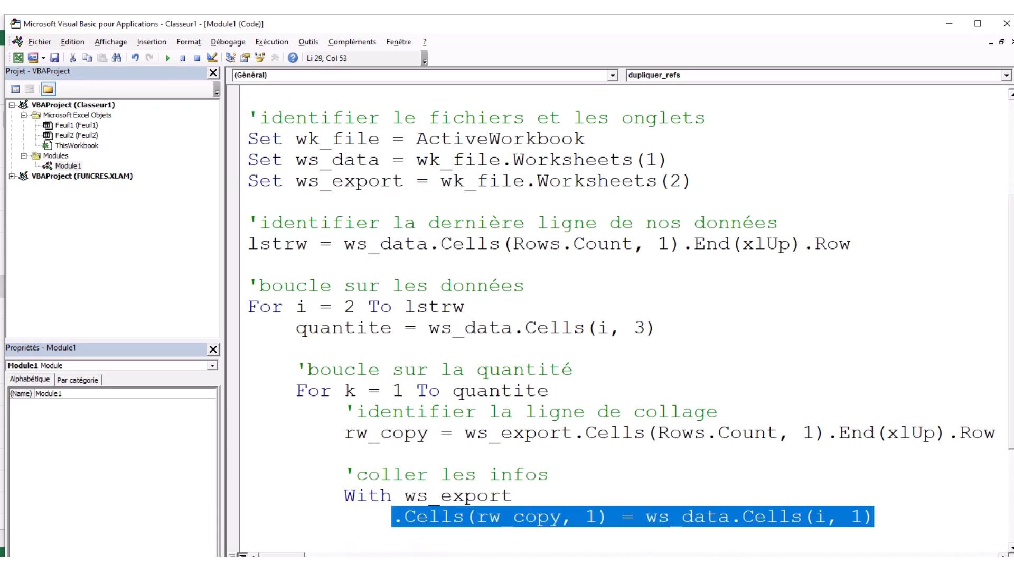
{"action": "key", "text": "ctrl+c"}
{"action": "key", "text": "Down"}
{"action": "key", "text": "ctrl+v"}
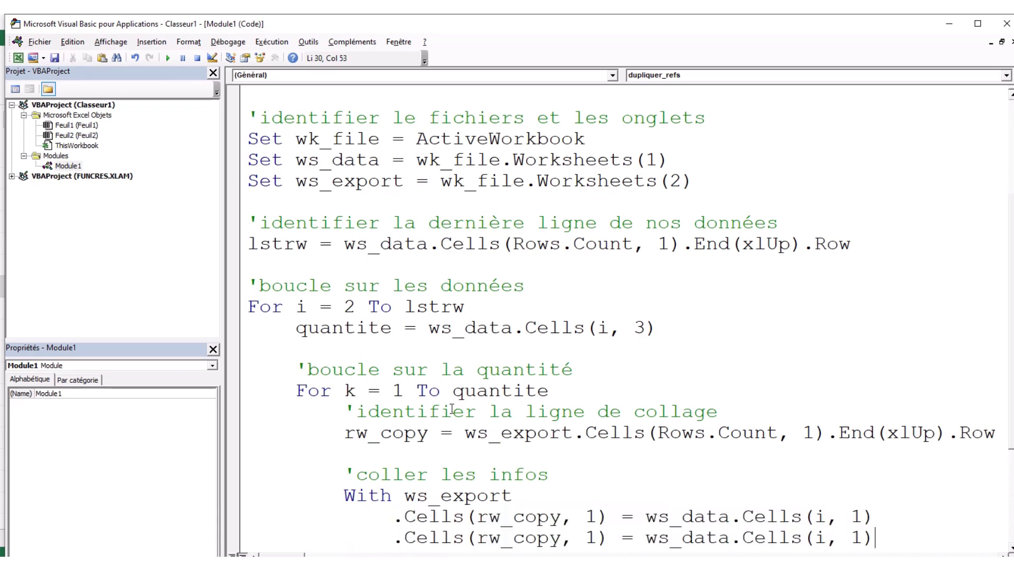
Step: Change the duplicated line to .Cells(rw_copy,2) = ws_data.Cells(i,2) so column 2 is copied too
{"action": "scroll", "coordinate": [619, 399], "scroll_direction": "down", "scroll_amount": 3}
{"action": "left_click", "coordinate": [597, 368]}
{"action": "key", "text": "BackSpace"}
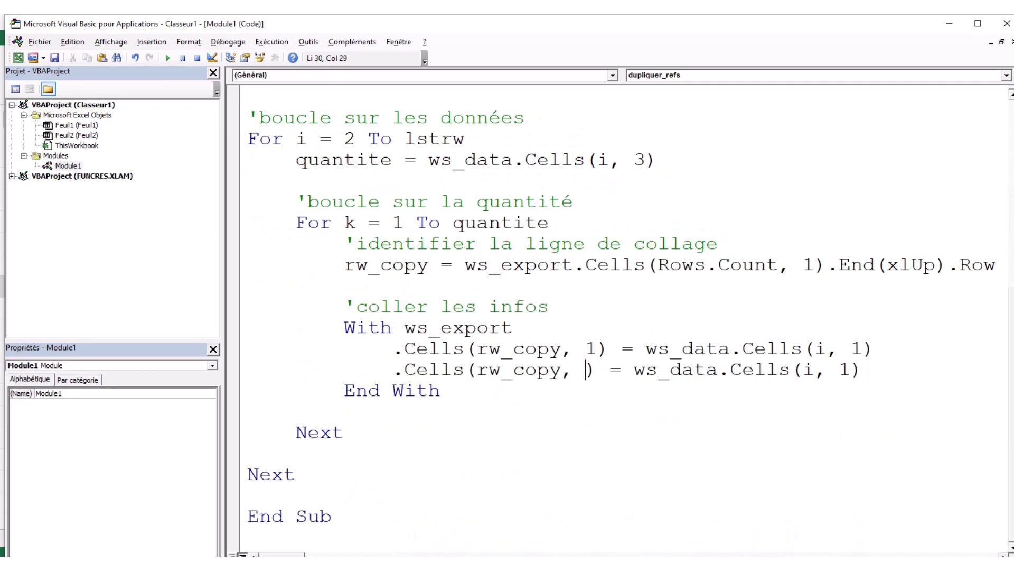
{"action": "type", "text": "2"}
{"action": "key", "text": "End"}
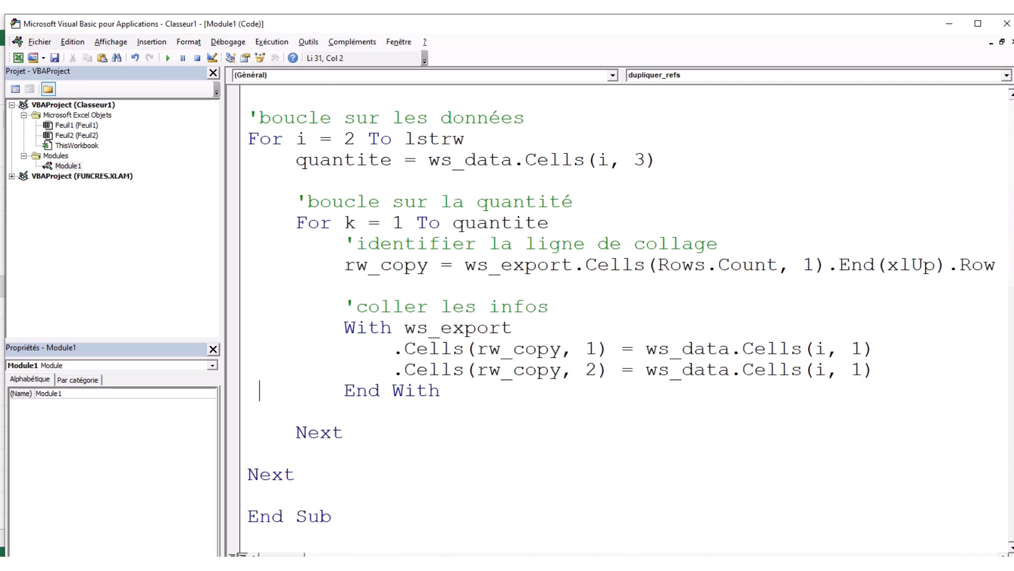
{"action": "key", "text": "BackSpace"}
{"action": "type", "text": "2"}
{"action": "key", "text": "Down"}
{"action": "scroll", "coordinate": [415, 344], "scroll_direction": "up", "scroll_amount": 2}
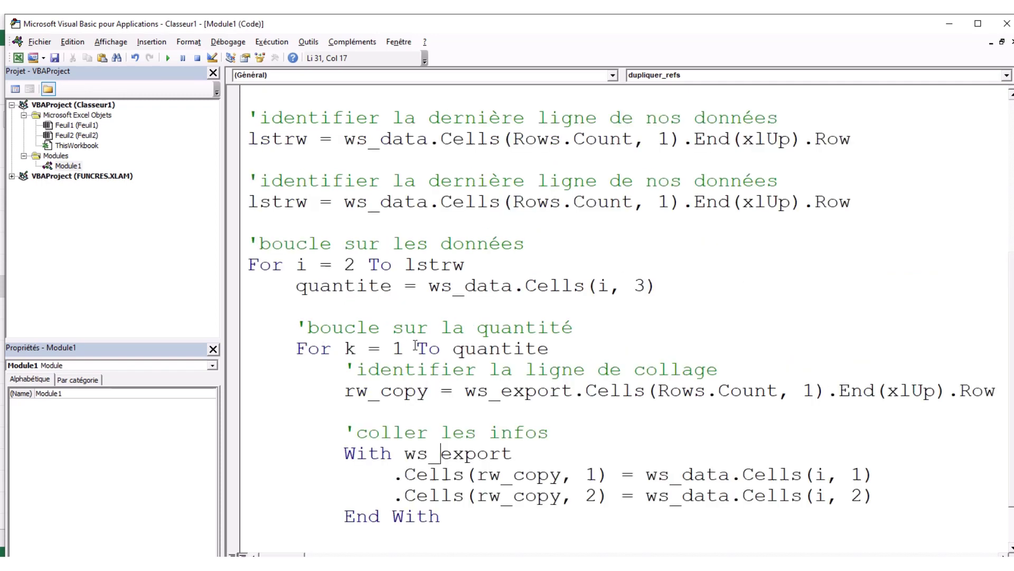
{"action": "scroll", "coordinate": [417, 346], "scroll_direction": "up", "scroll_amount": 4}
{"action": "scroll", "coordinate": [416, 345], "scroll_direction": "down", "scroll_amount": 5}
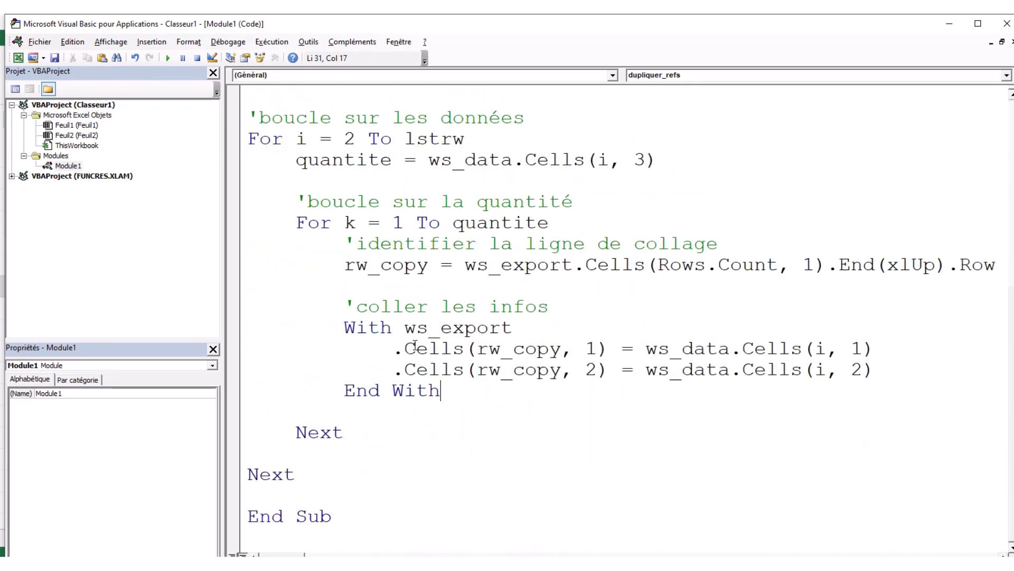
{"action": "scroll", "coordinate": [415, 345], "scroll_direction": "up", "scroll_amount": 5}
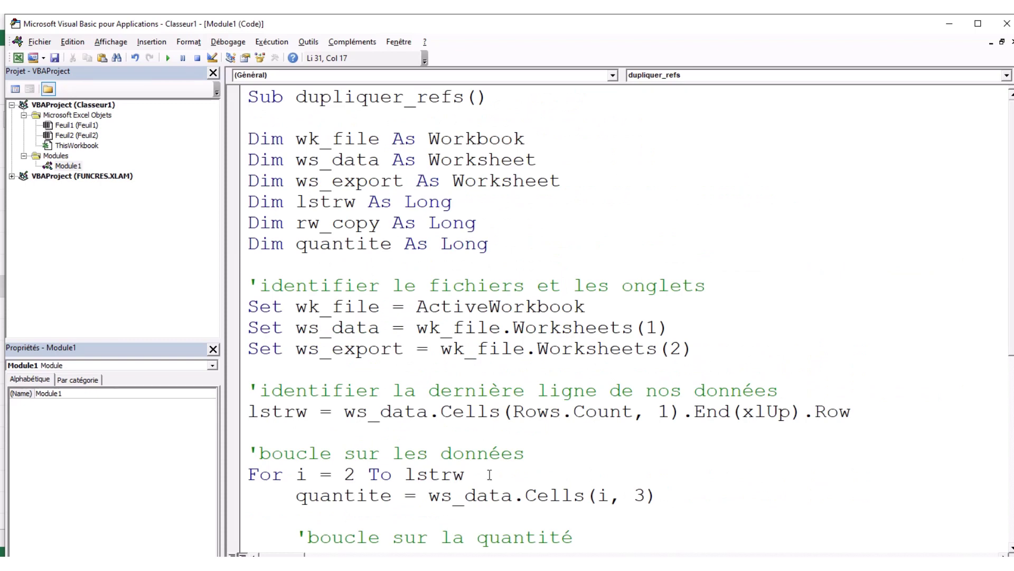
{"action": "mouse_move", "coordinate": [541, 559]}
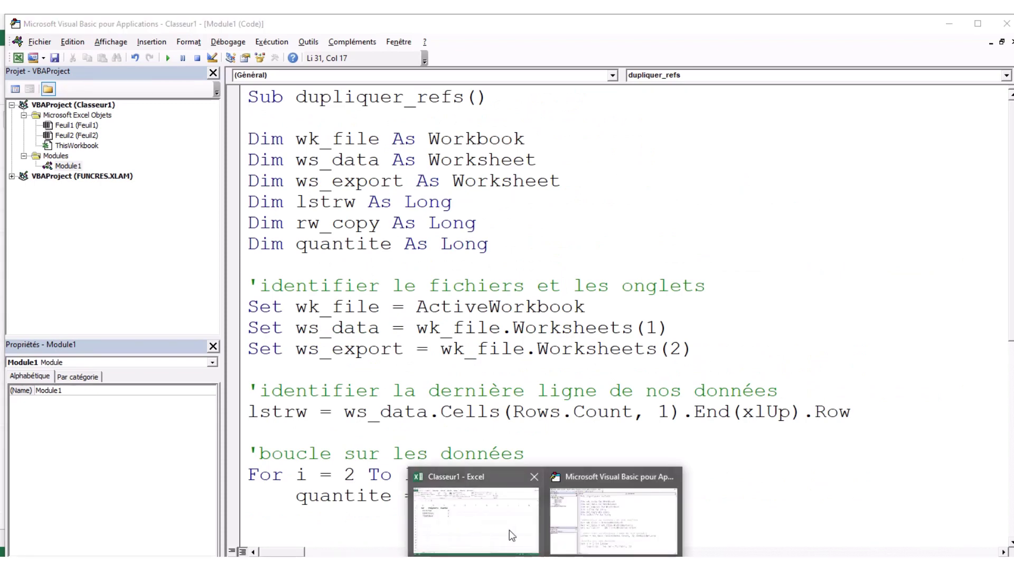
Step: Back in Classeur1, run the dupliquer_refs macro from Feuil1's Macros list
{"action": "left_click", "coordinate": [500, 524]}
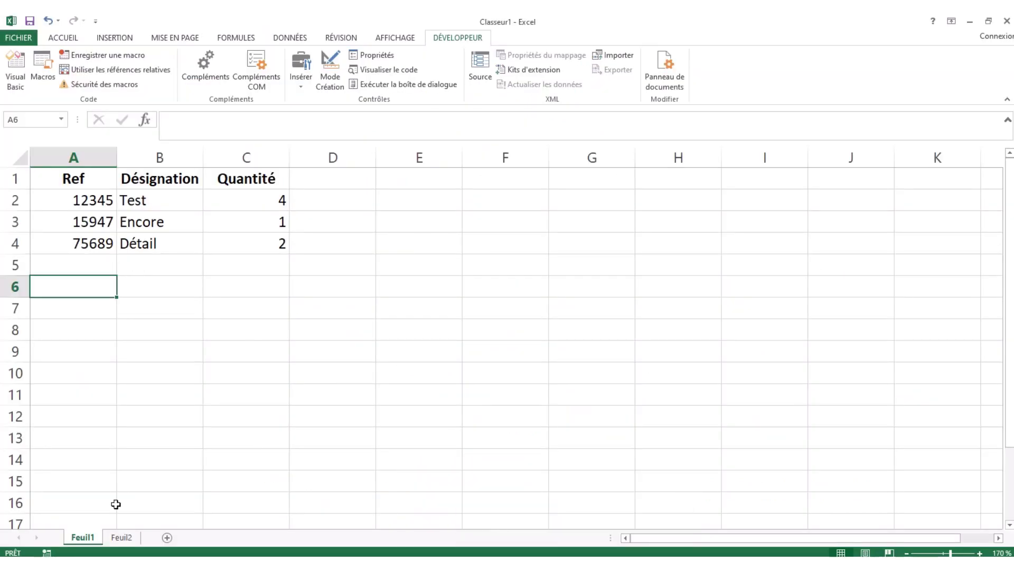
{"action": "left_click", "coordinate": [120, 534]}
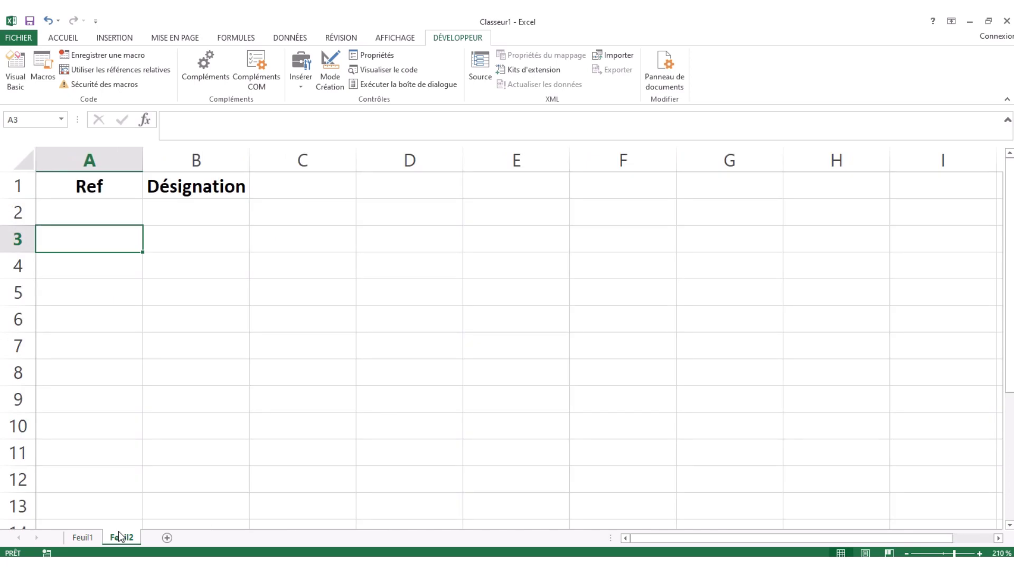
{"action": "left_click", "coordinate": [91, 535]}
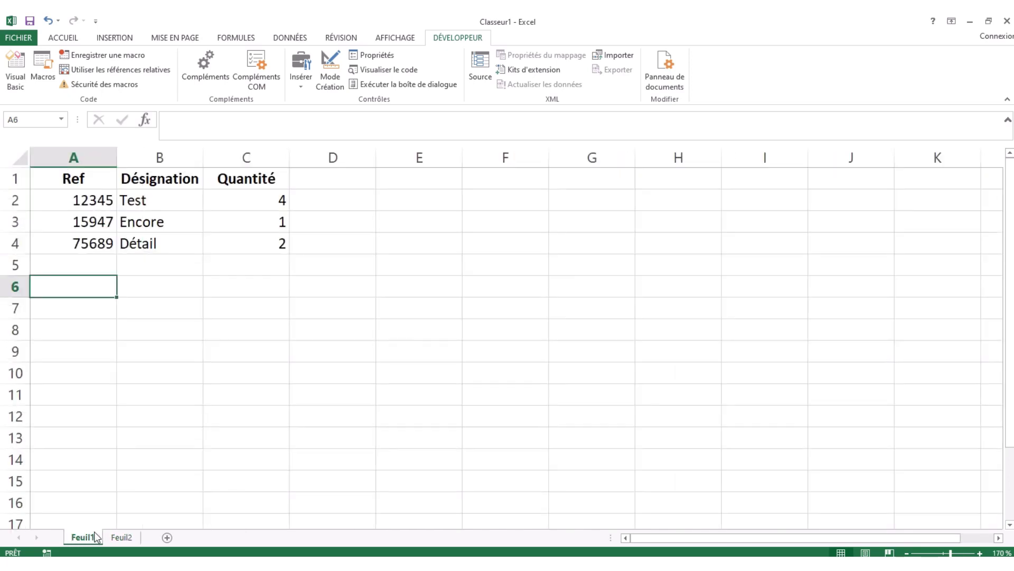
{"action": "left_click", "coordinate": [80, 266]}
{"action": "left_click", "coordinate": [43, 82]}
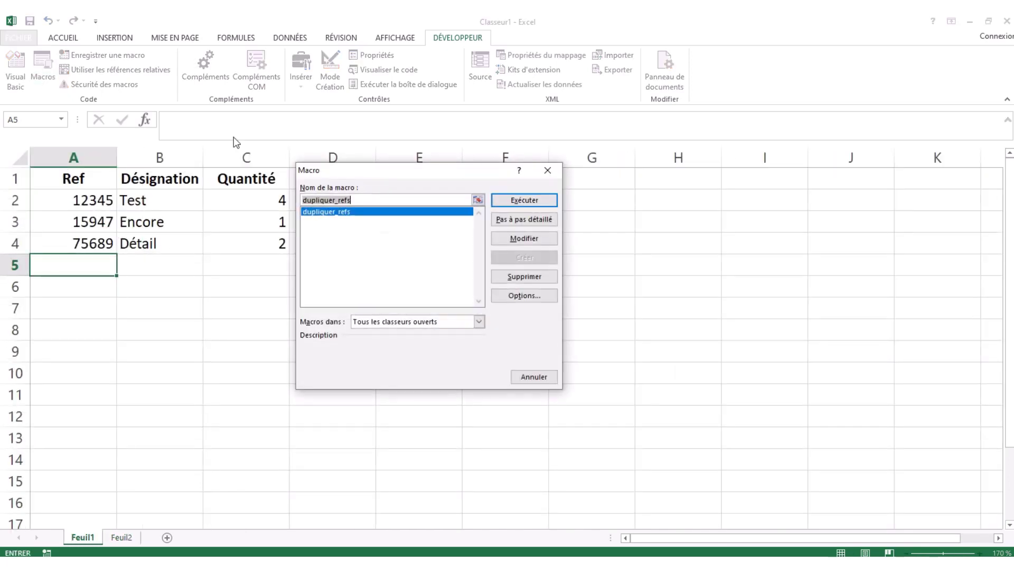
{"action": "double_click", "coordinate": [326, 216]}
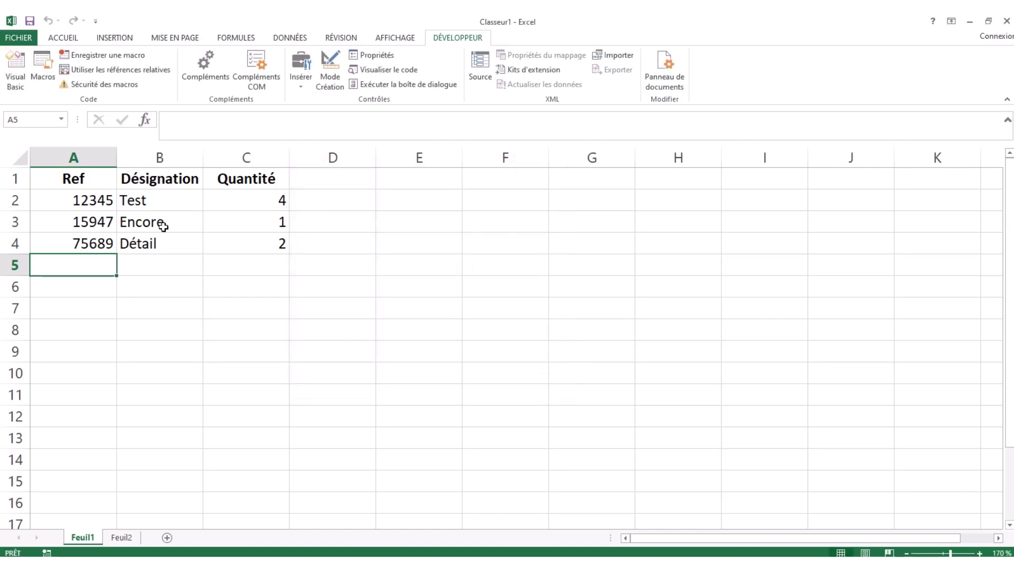
Step: Check Feuil2, which holds only 75689 Détail in row 1, then return to the macro code
{"action": "left_click", "coordinate": [120, 540]}
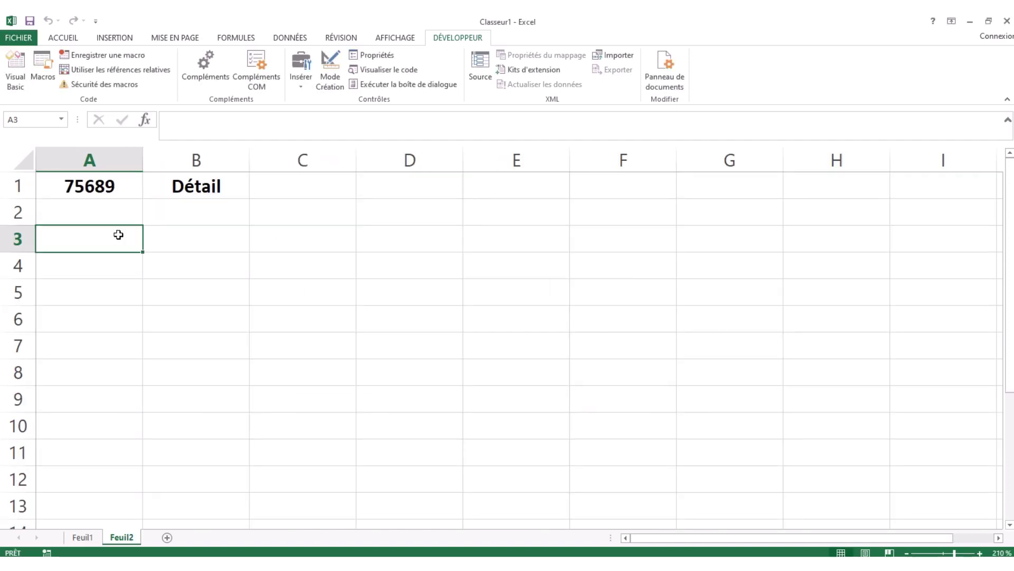
{"action": "left_click", "coordinate": [109, 214]}
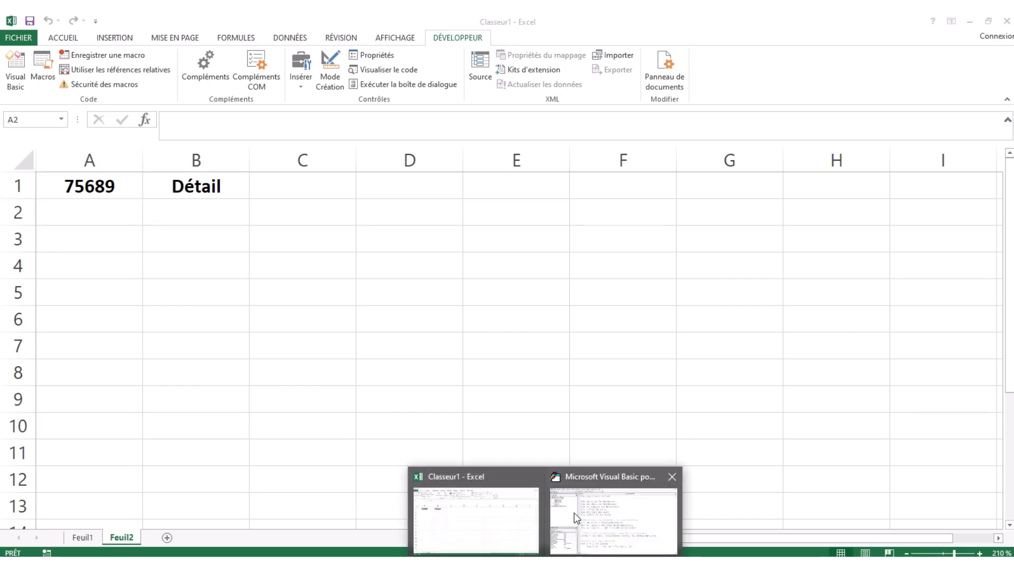
{"action": "left_click", "coordinate": [573, 515]}
{"action": "scroll", "coordinate": [530, 421], "scroll_direction": "down", "scroll_amount": 6}
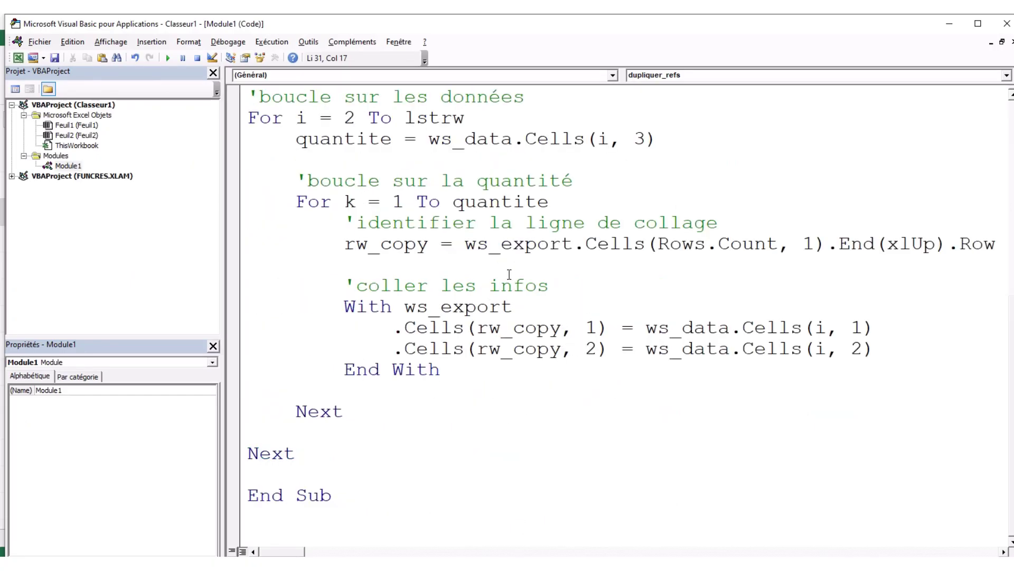
Step: Append + 1 to the rw_copy line so it targets the next empty row, then return to Feuil1
{"action": "left_click", "coordinate": [527, 244]}
{"action": "key", "text": "End"}
{"action": "type", "text": "+ 1"}
{"action": "key", "text": "Down"}
{"action": "left_click", "coordinate": [491, 528]}
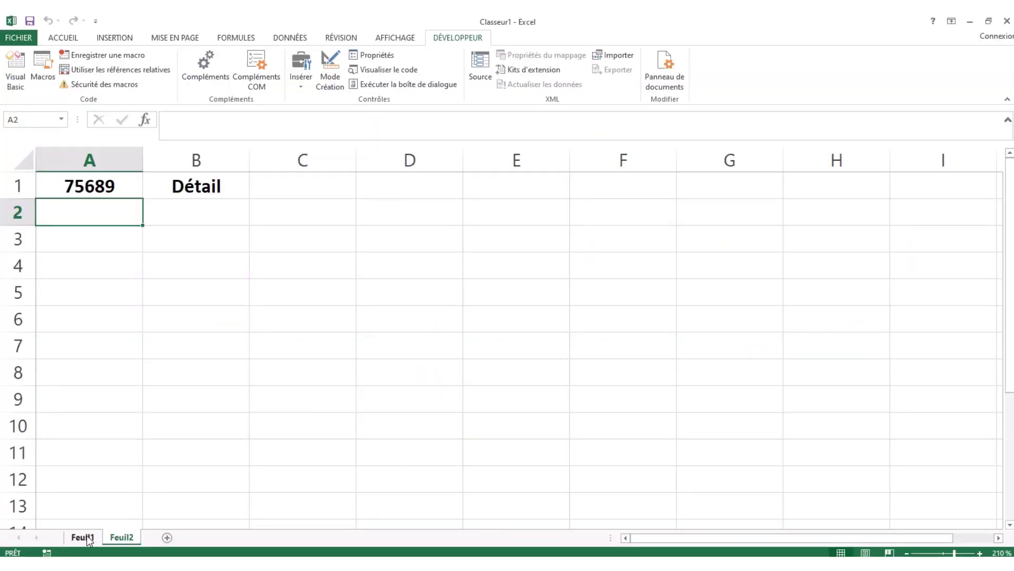
{"action": "left_click", "coordinate": [86, 538]}
Step: Copy the Ref and Désignation headers from Feuil1 A1:B1 into row 1 of Feuil2
{"action": "left_click", "coordinate": [80, 179]}
{"action": "key", "text": "shift+Right"}
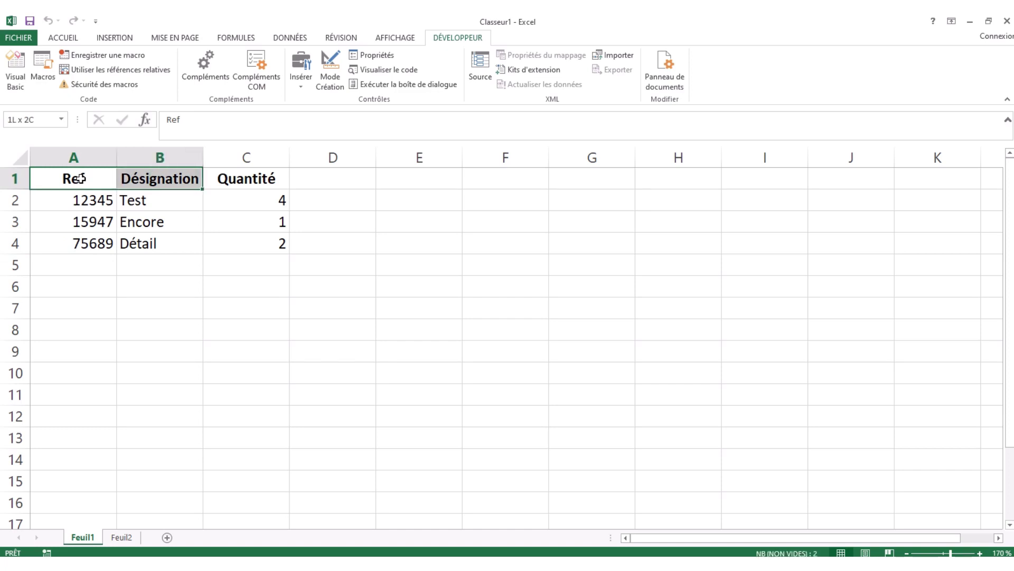
{"action": "key", "text": "ctrl+c"}
{"action": "key", "text": "Down"}
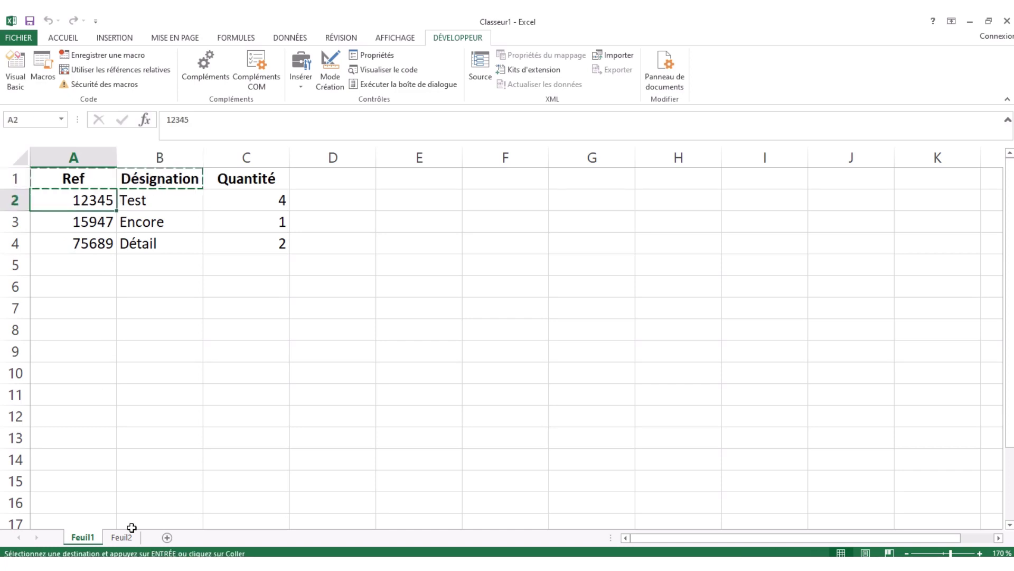
{"action": "left_click", "coordinate": [123, 537]}
{"action": "left_click", "coordinate": [88, 188]}
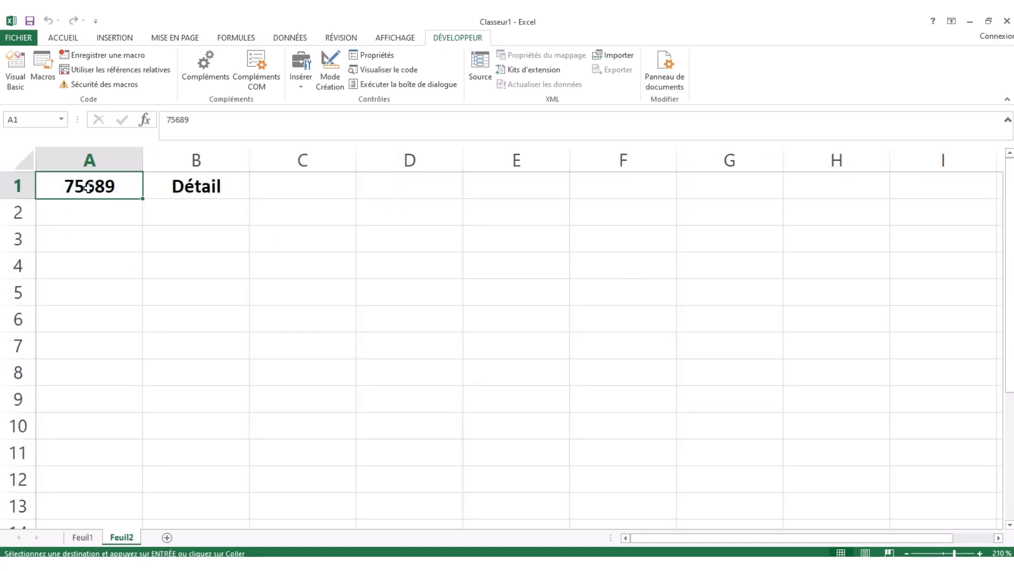
{"action": "key", "text": "ctrl+v"}
{"action": "key", "text": "Down"}
{"action": "left_click", "coordinate": [114, 262]}
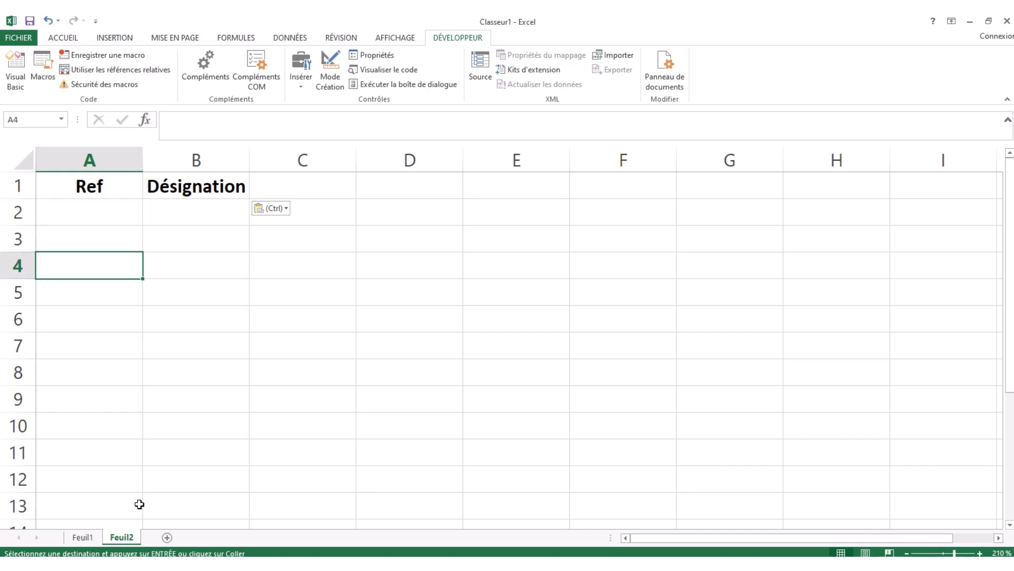
Step: Run the dupliquer_refs macro again from Feuil1
{"action": "left_click", "coordinate": [83, 537]}
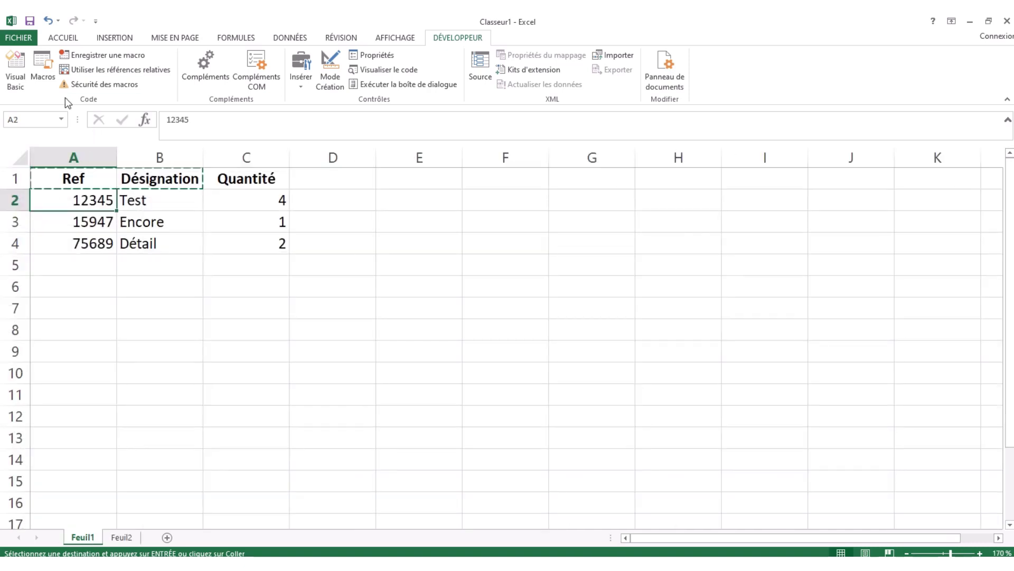
{"action": "left_click", "coordinate": [42, 69]}
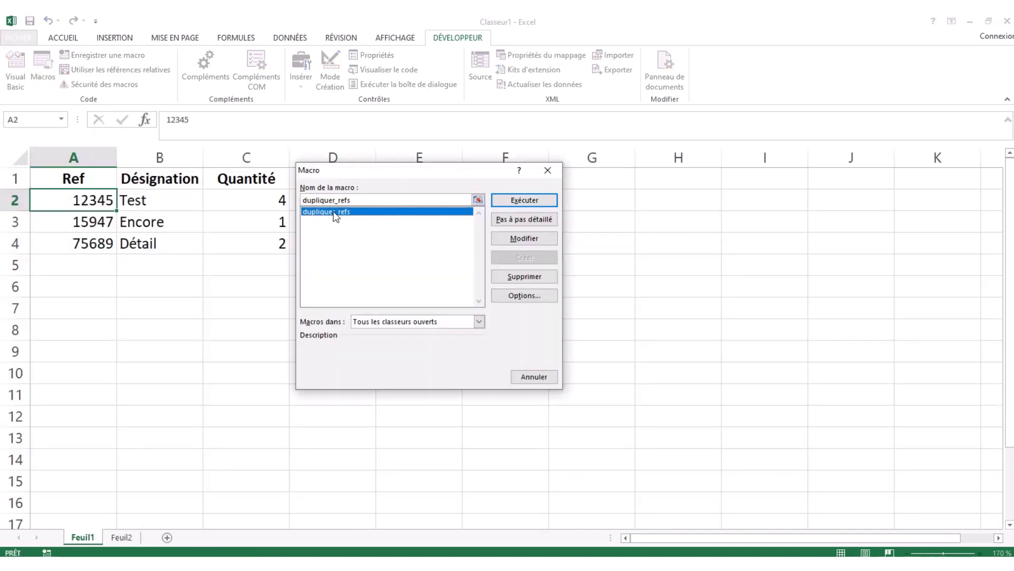
{"action": "double_click", "coordinate": [336, 212]}
{"action": "left_click", "coordinate": [97, 293]}
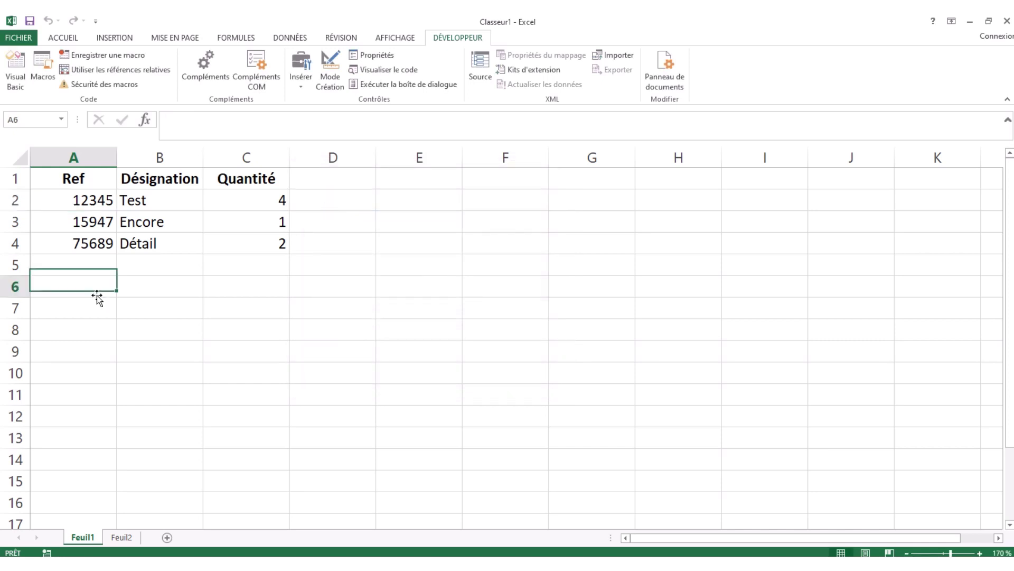
{"action": "left_click", "coordinate": [122, 537]}
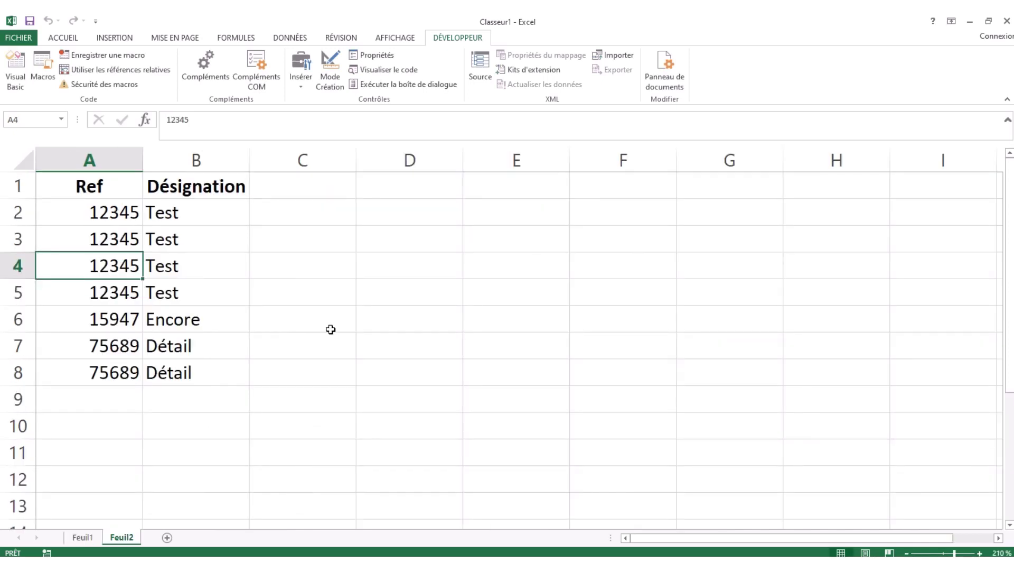
{"action": "left_click_drag", "start_coordinate": [116, 217], "coordinate": [169, 287]}
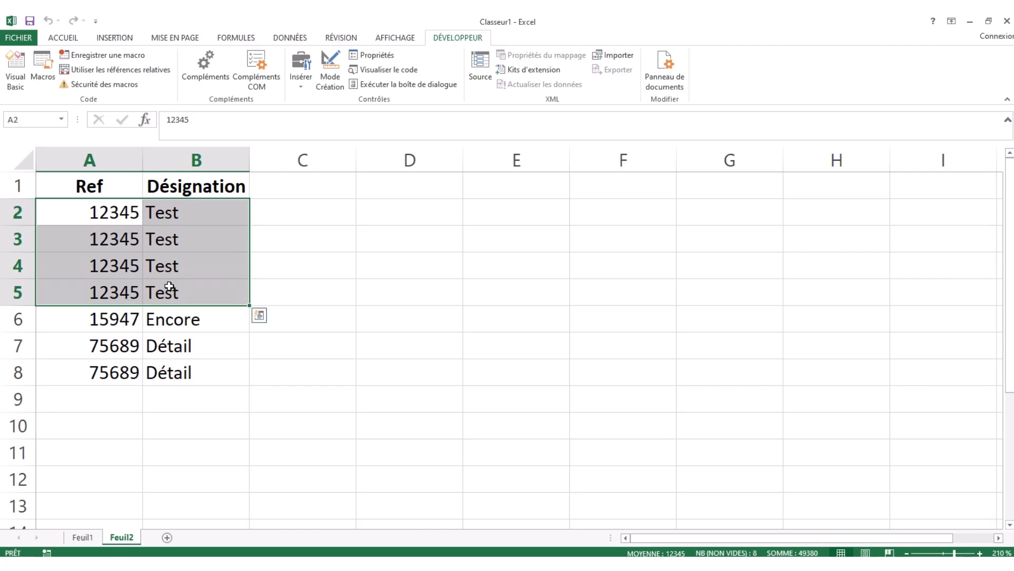
{"action": "left_click_drag", "start_coordinate": [105, 320], "coordinate": [177, 319]}
{"action": "left_click_drag", "start_coordinate": [98, 344], "coordinate": [174, 374]}
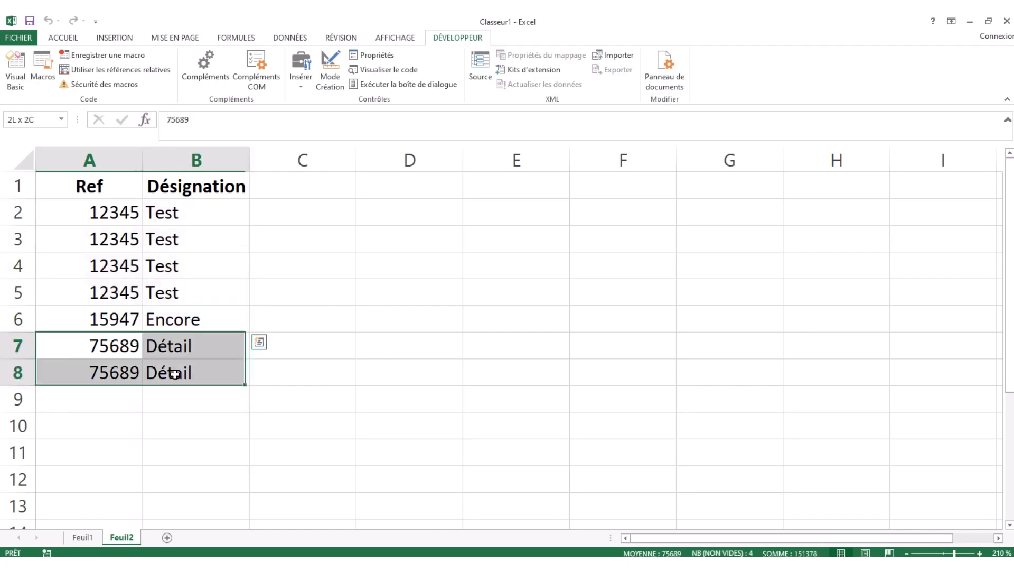
{"action": "left_click", "coordinate": [84, 539]}
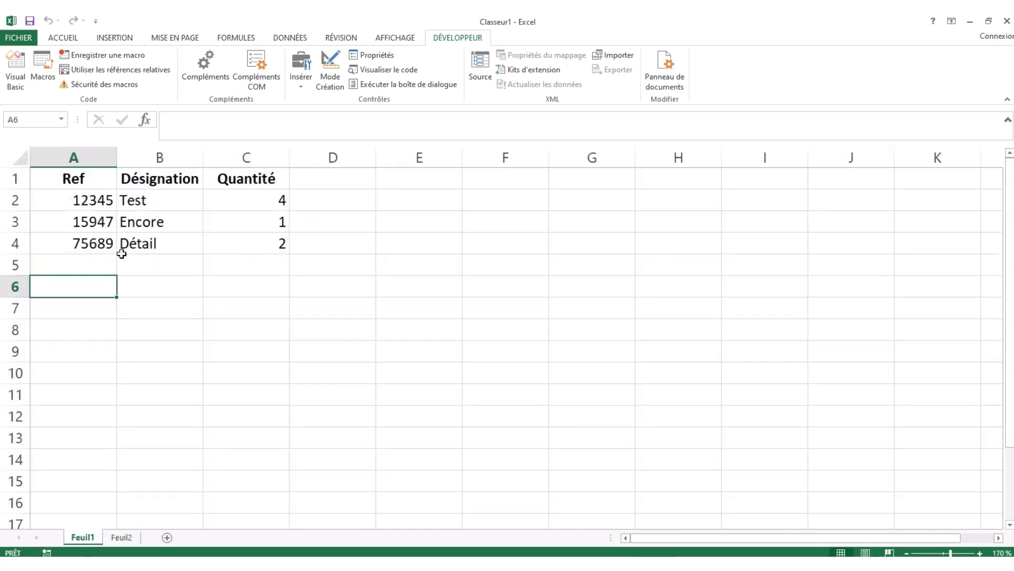
{"action": "left_click", "coordinate": [118, 538]}
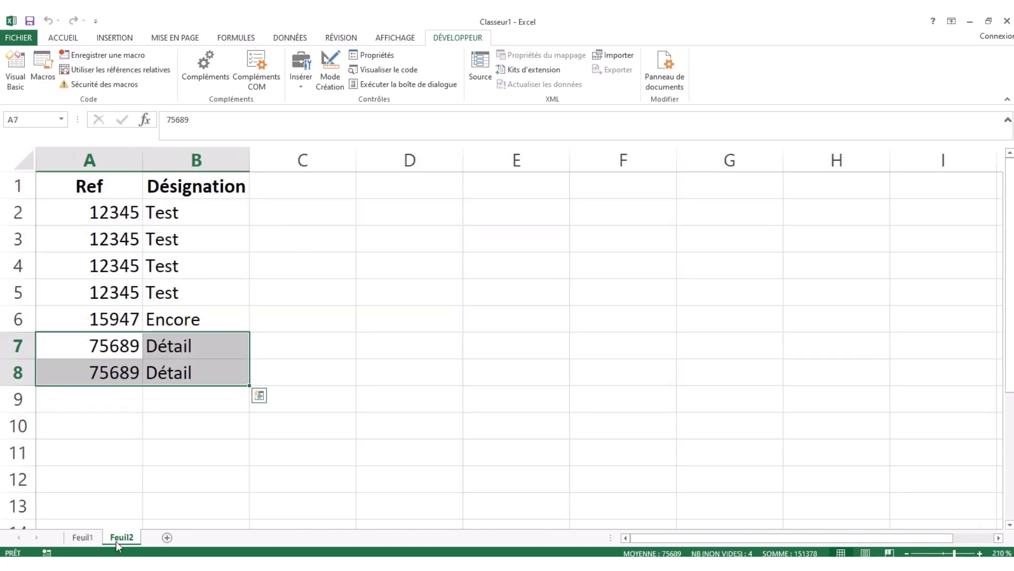
{"action": "left_click", "coordinate": [97, 433]}
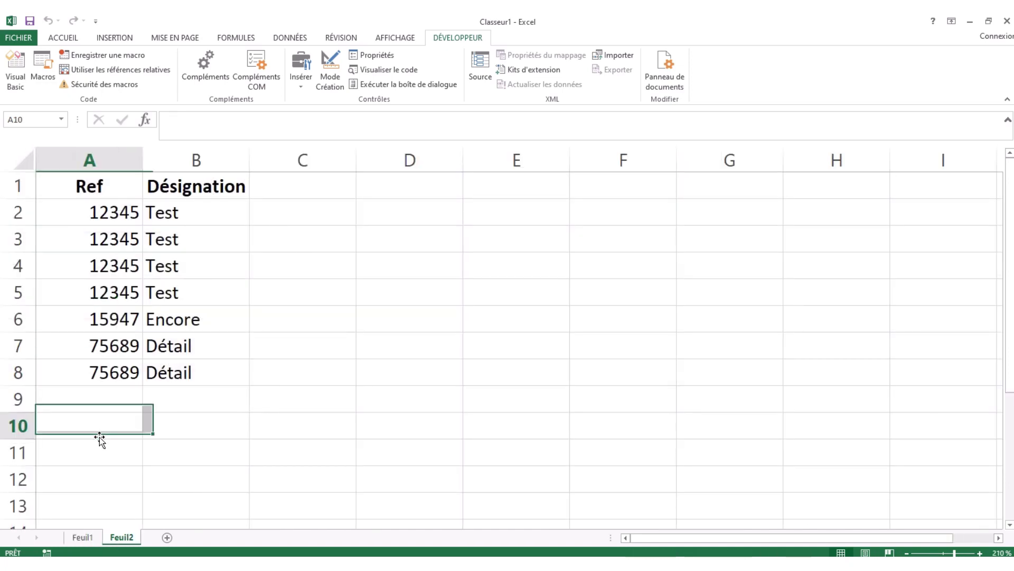
{"action": "left_click", "coordinate": [87, 538]}
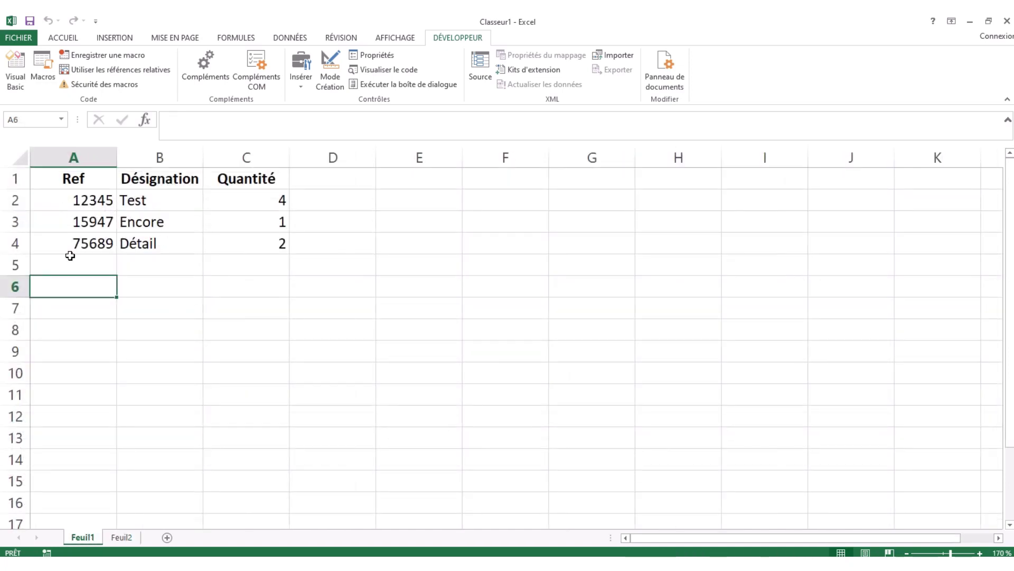
{"action": "left_click", "coordinate": [121, 538]}
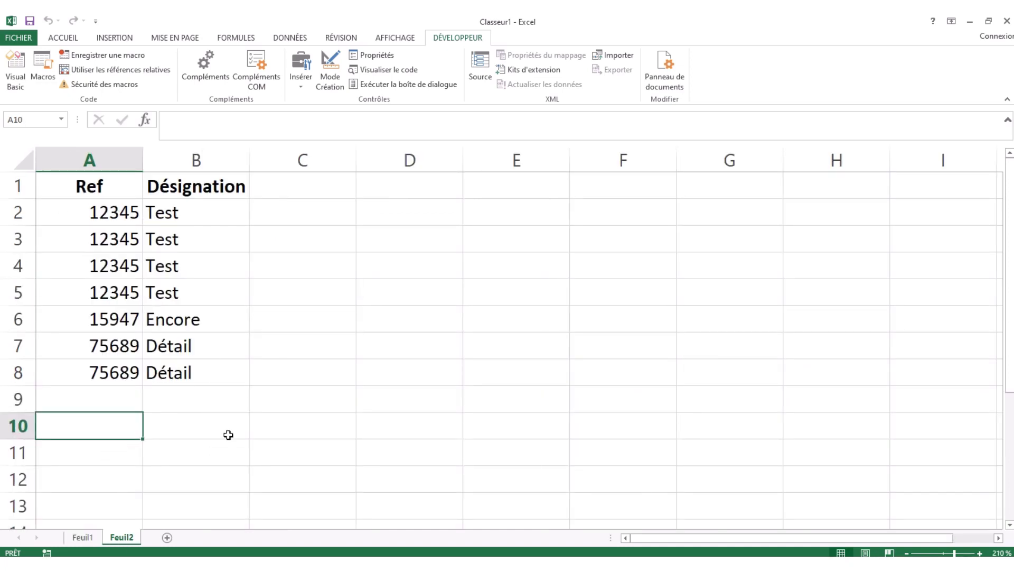
{"action": "left_click", "coordinate": [79, 538]}
{"action": "left_click", "coordinate": [142, 264]}
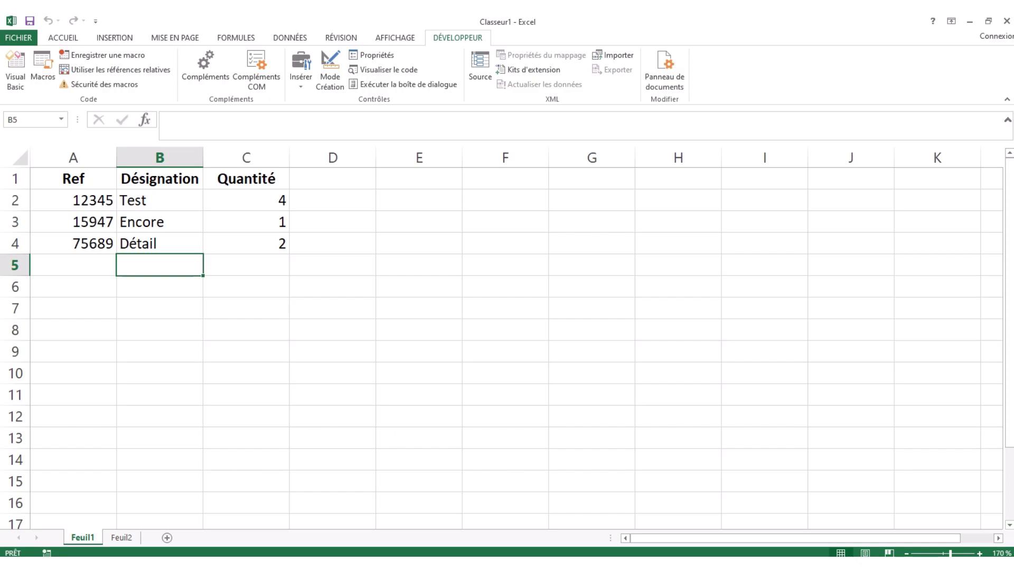
{"action": "left_click", "coordinate": [584, 515]}
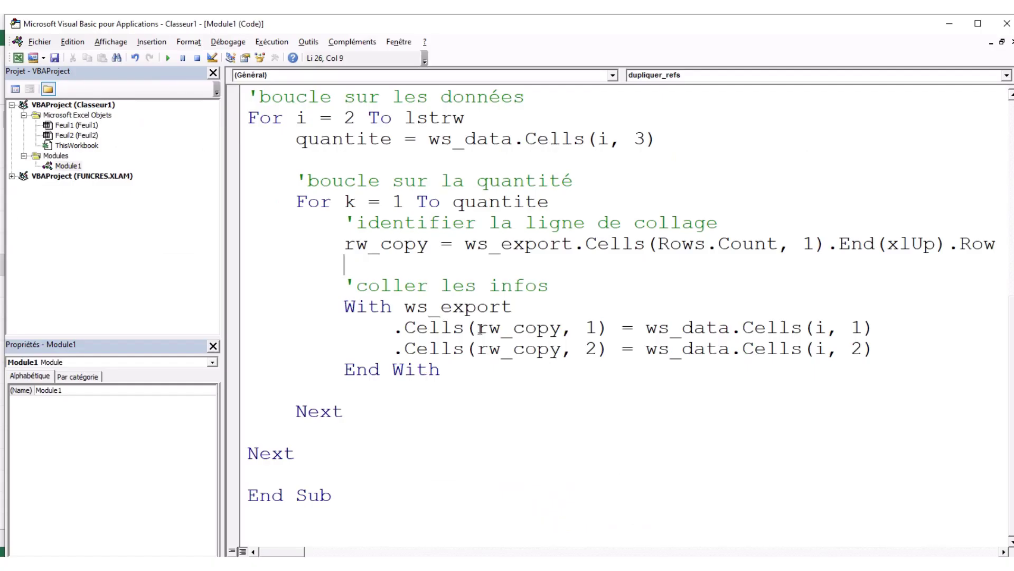
{"action": "left_click_drag", "start_coordinate": [404, 327], "coordinate": [874, 346]}
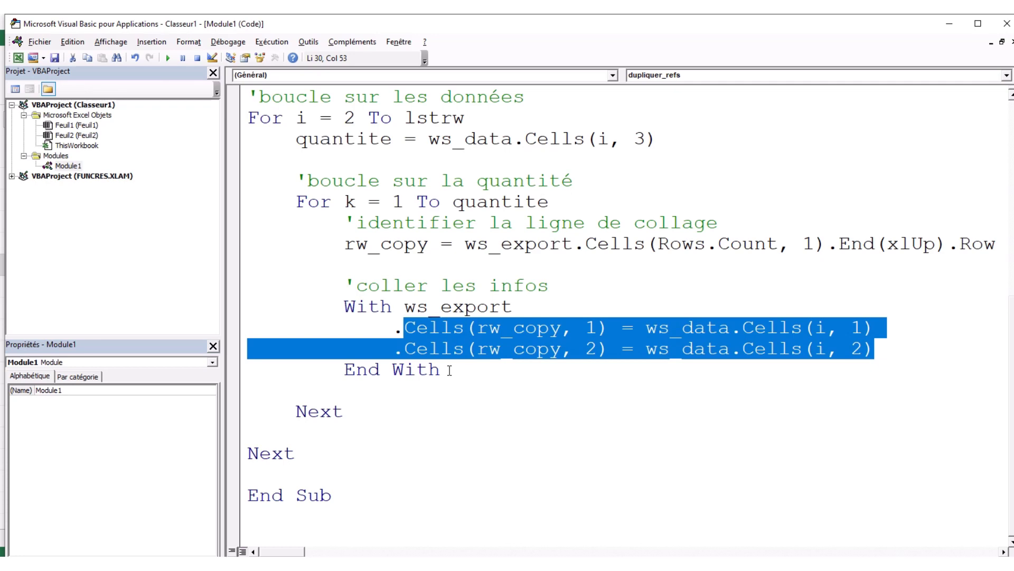
{"action": "left_click", "coordinate": [462, 284]}
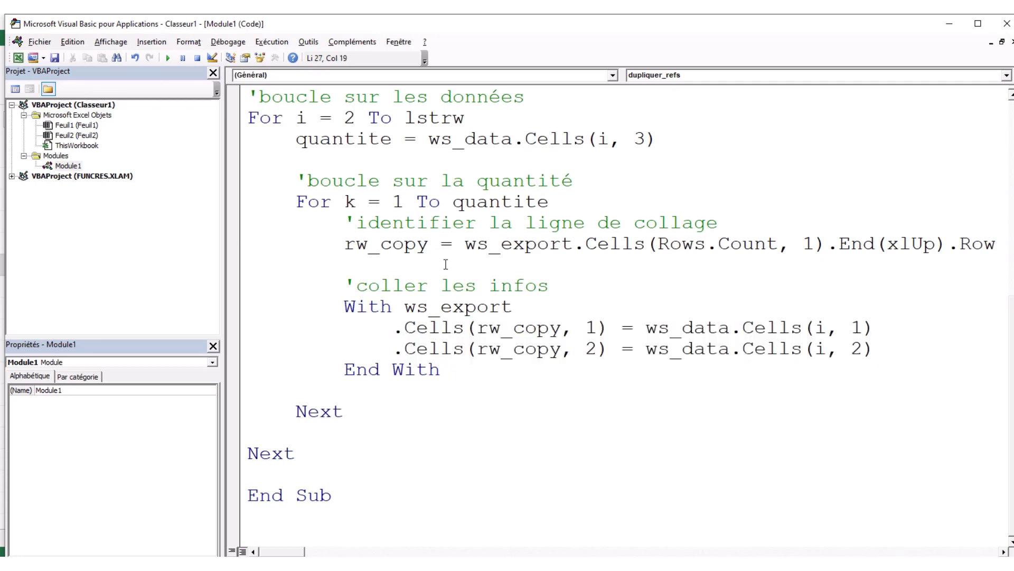
{"action": "scroll", "coordinate": [446, 264], "scroll_direction": "up", "scroll_amount": 3}
{"action": "scroll", "coordinate": [445, 264], "scroll_direction": "down", "scroll_amount": 2}
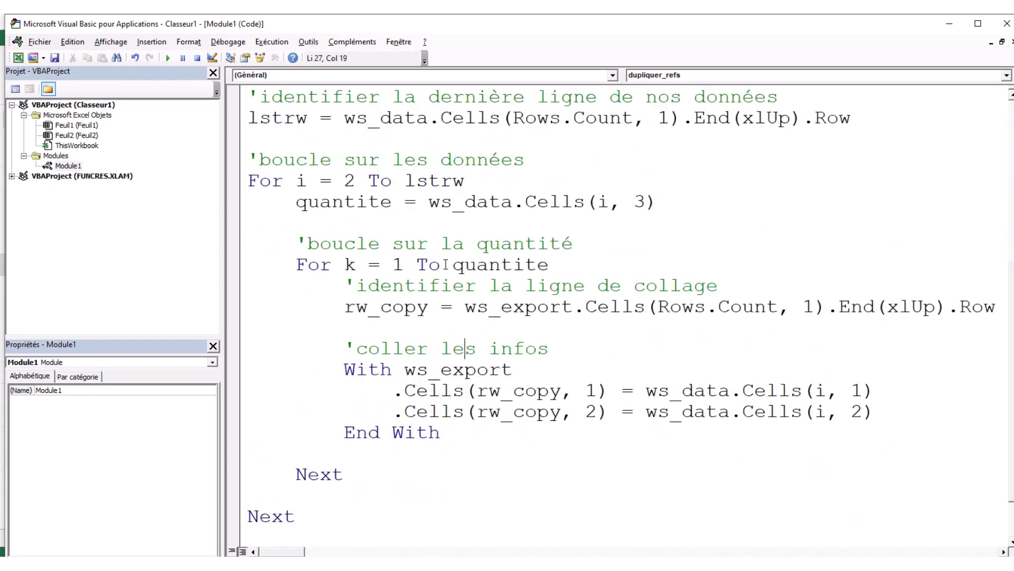
{"action": "scroll", "coordinate": [462, 264], "scroll_direction": "down", "scroll_amount": 1}
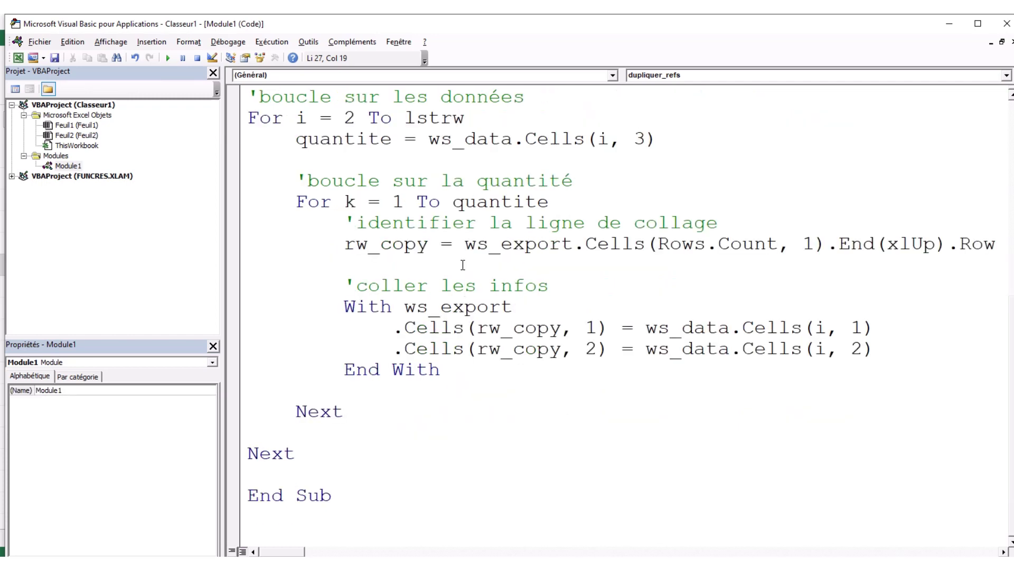
{"action": "scroll", "coordinate": [462, 264], "scroll_direction": "up", "scroll_amount": 6}
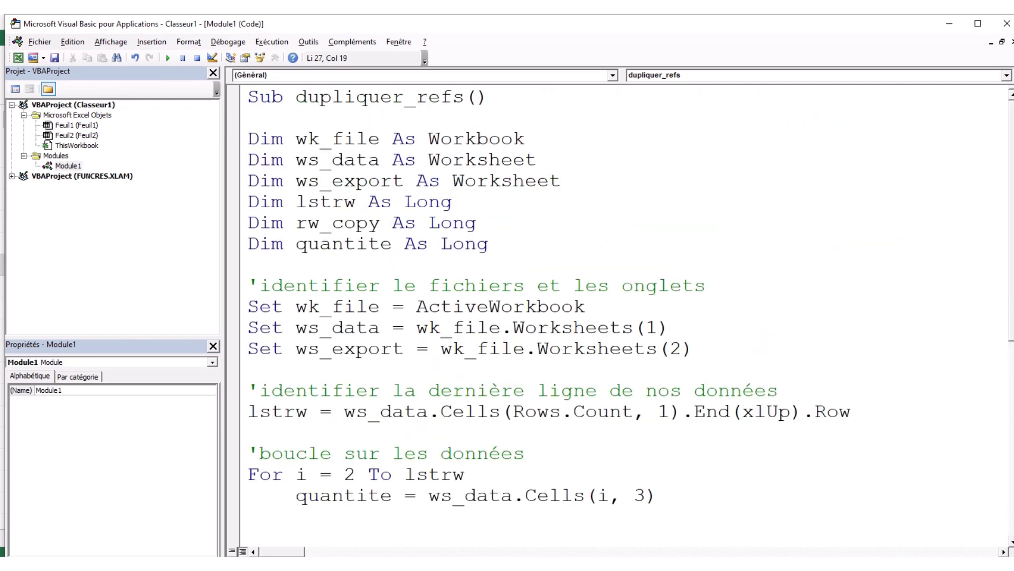
{"action": "left_click", "coordinate": [500, 532]}
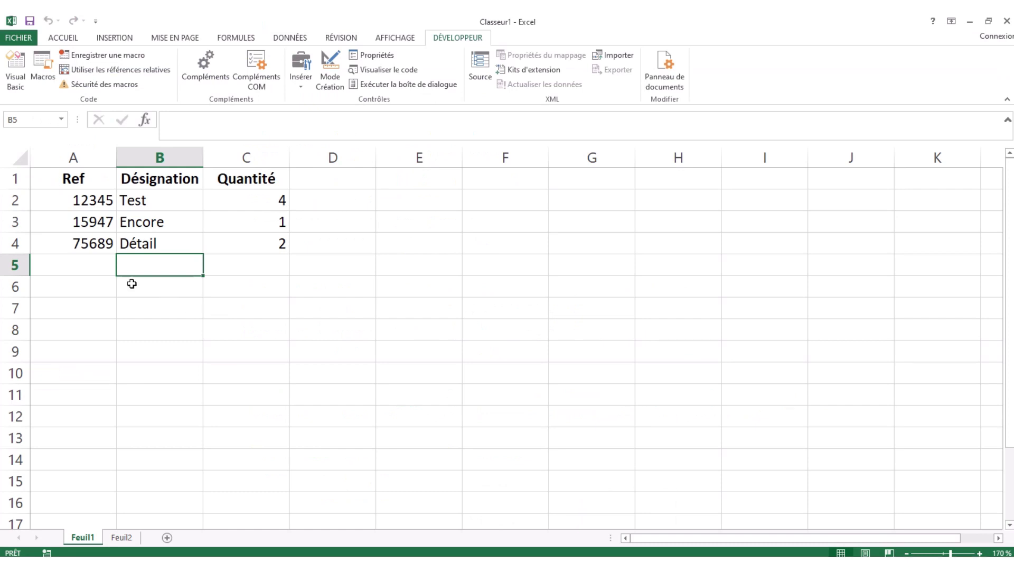
{"action": "left_click", "coordinate": [87, 267]}
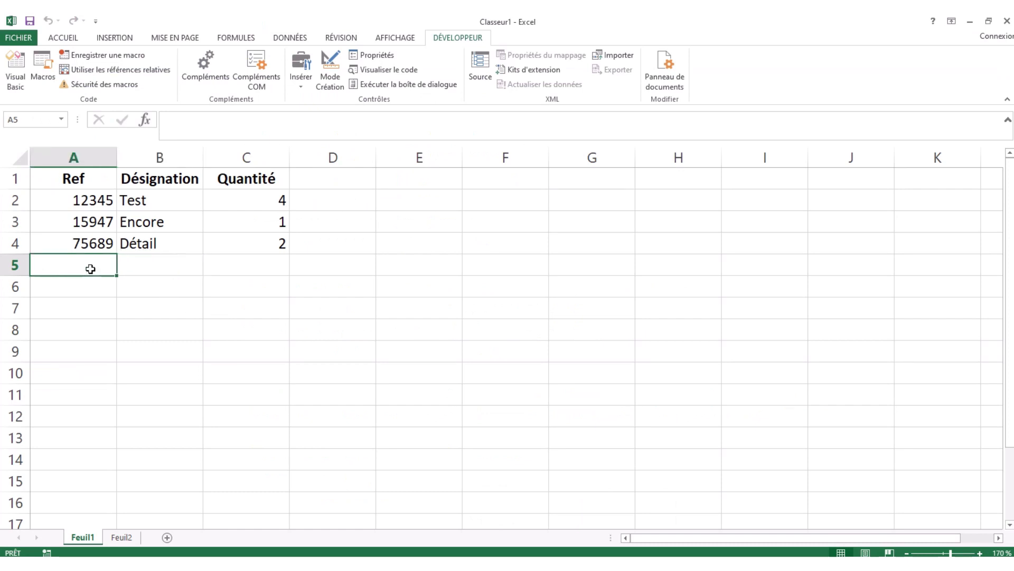